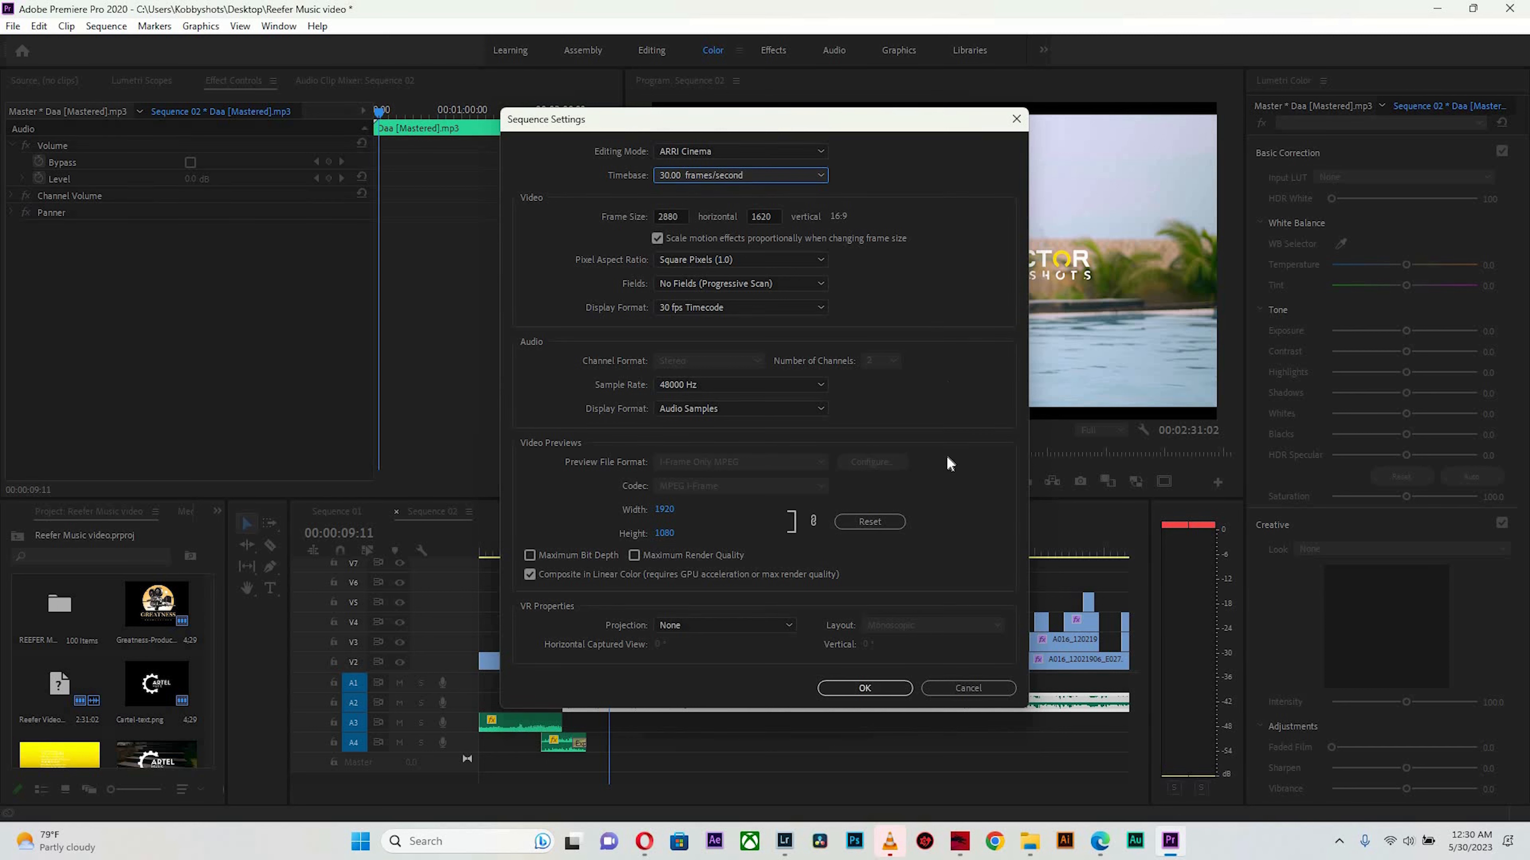
Close the sequence settings and play the opening title graphics of Sequence 02 from the start.
click(1012, 121)
click(489, 552)
key(space)
click(482, 553)
key(space)
click(494, 555)
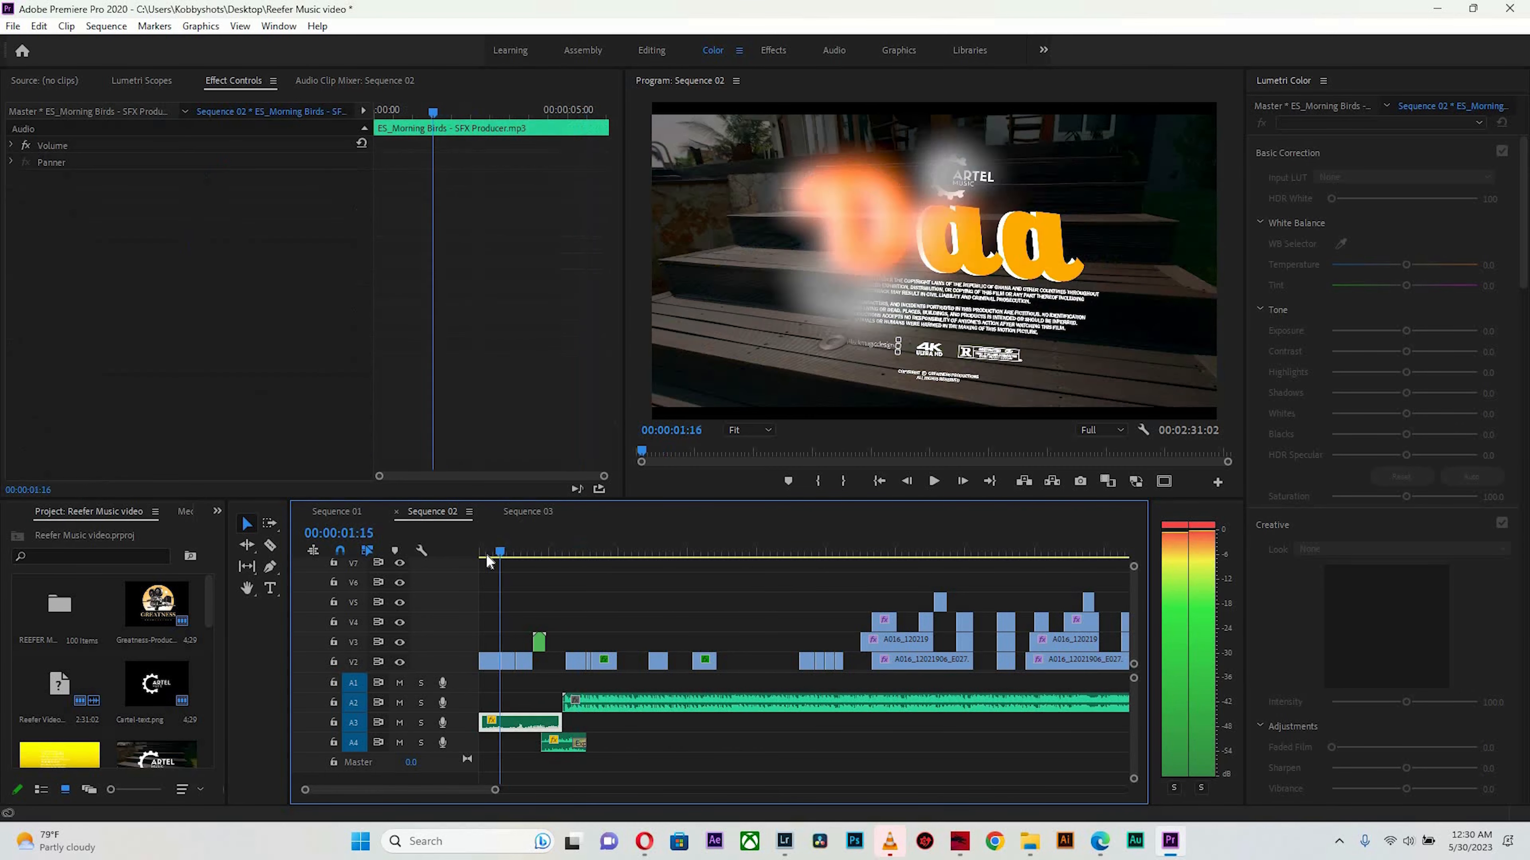
drag(519, 555, 485, 555)
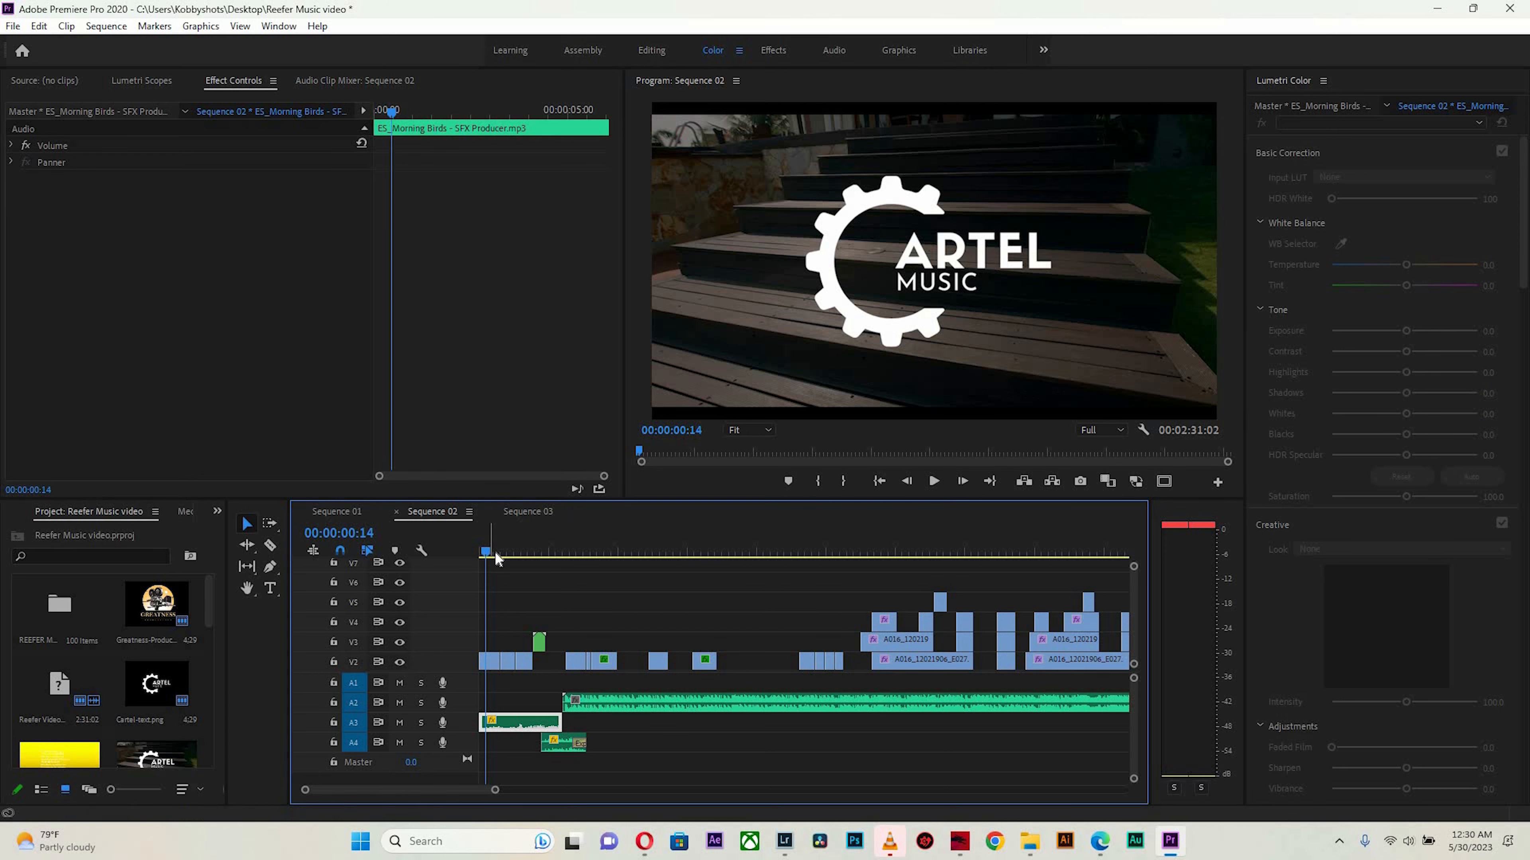
key(space)
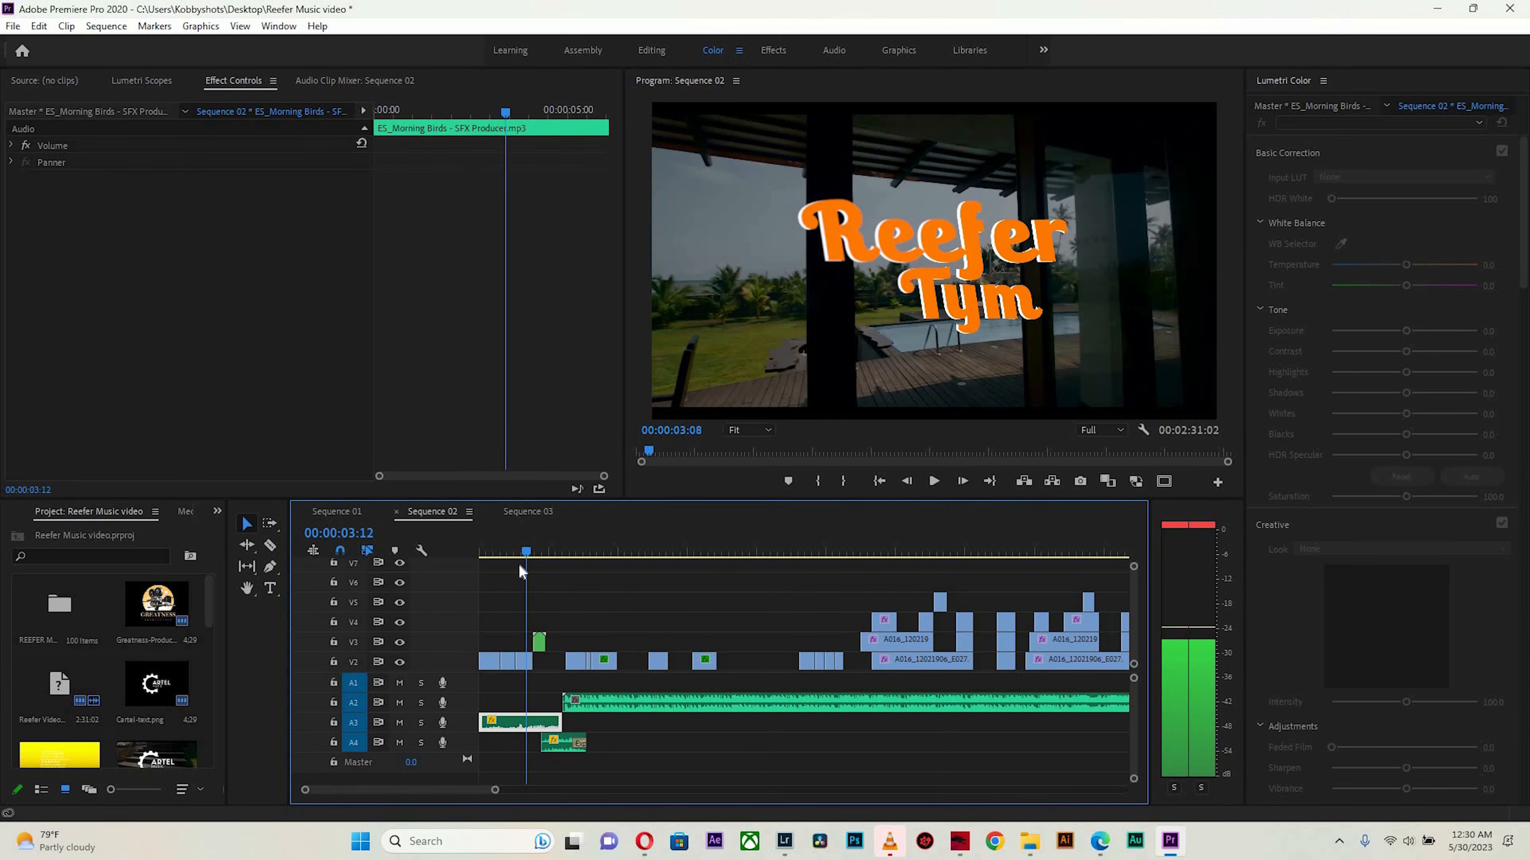
click(484, 559)
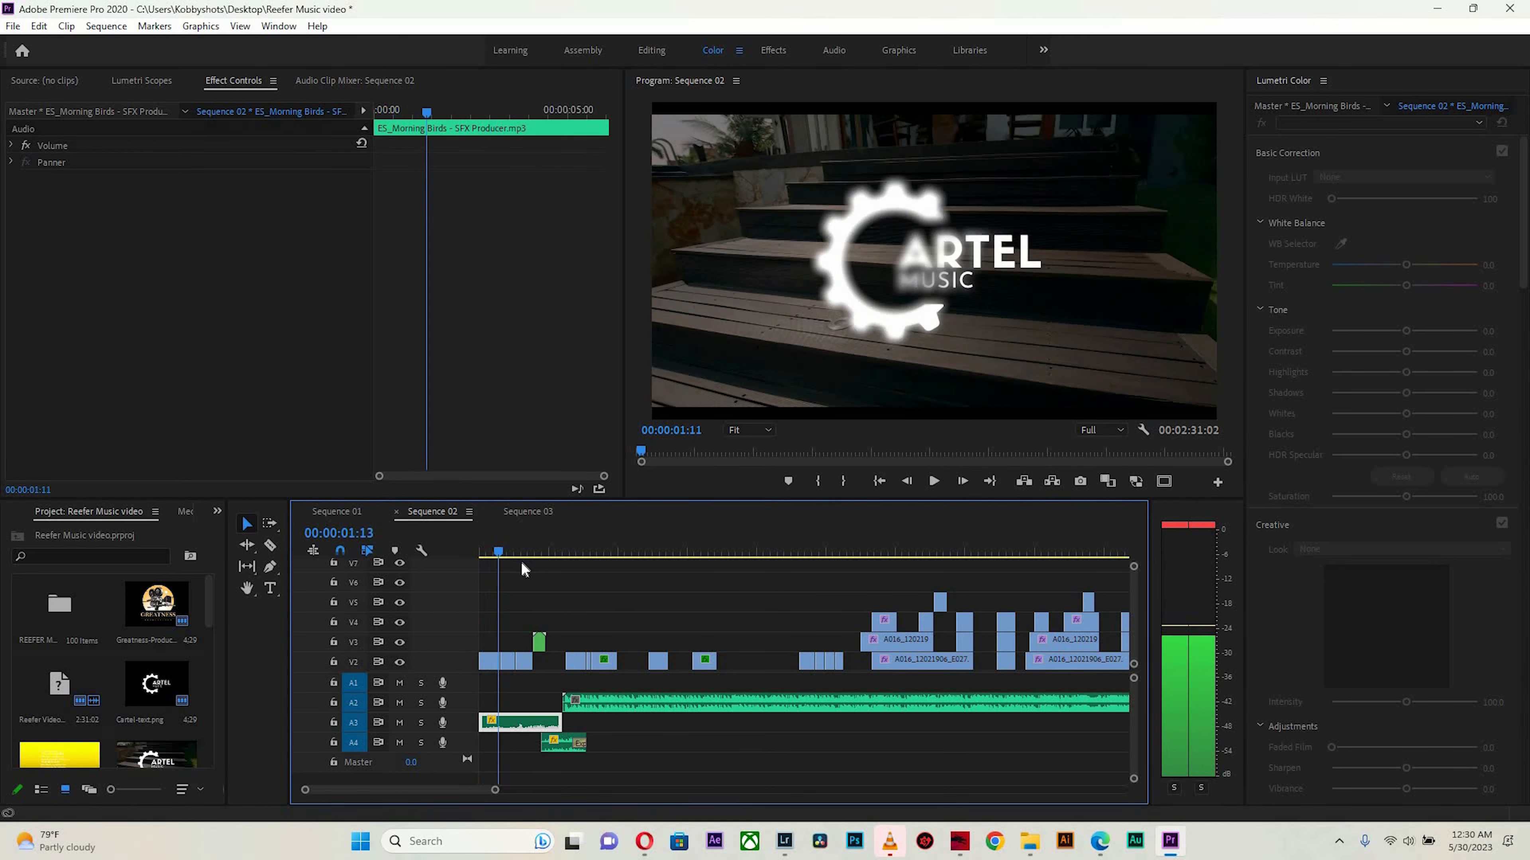
click(479, 558)
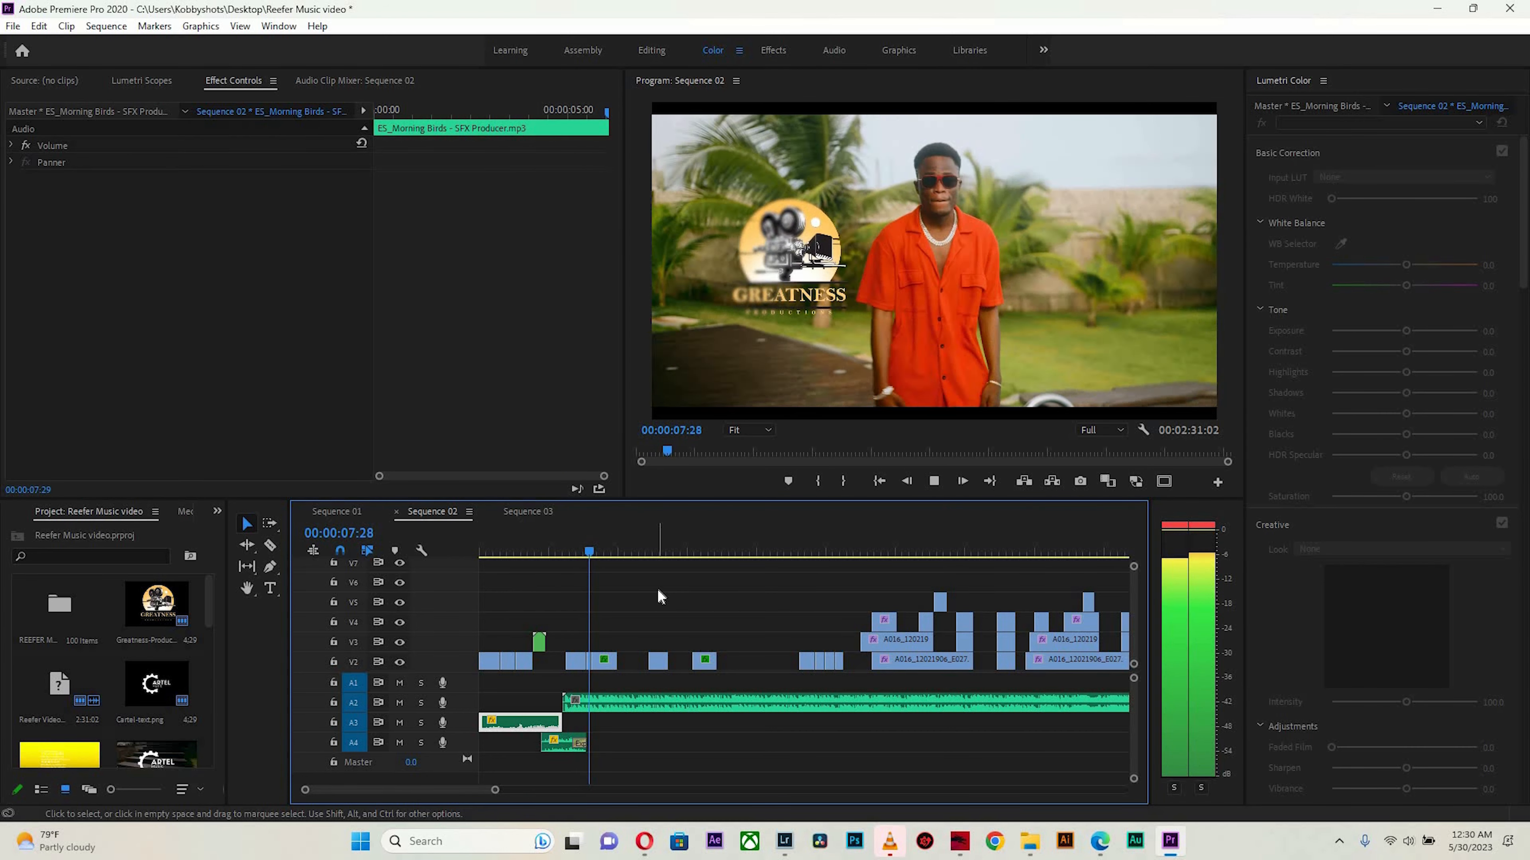
Review the intro from the logo titles through the short clips to the start of the A016_12021918_E033.mov performance clip.
click(623, 550)
drag(529, 550, 806, 572)
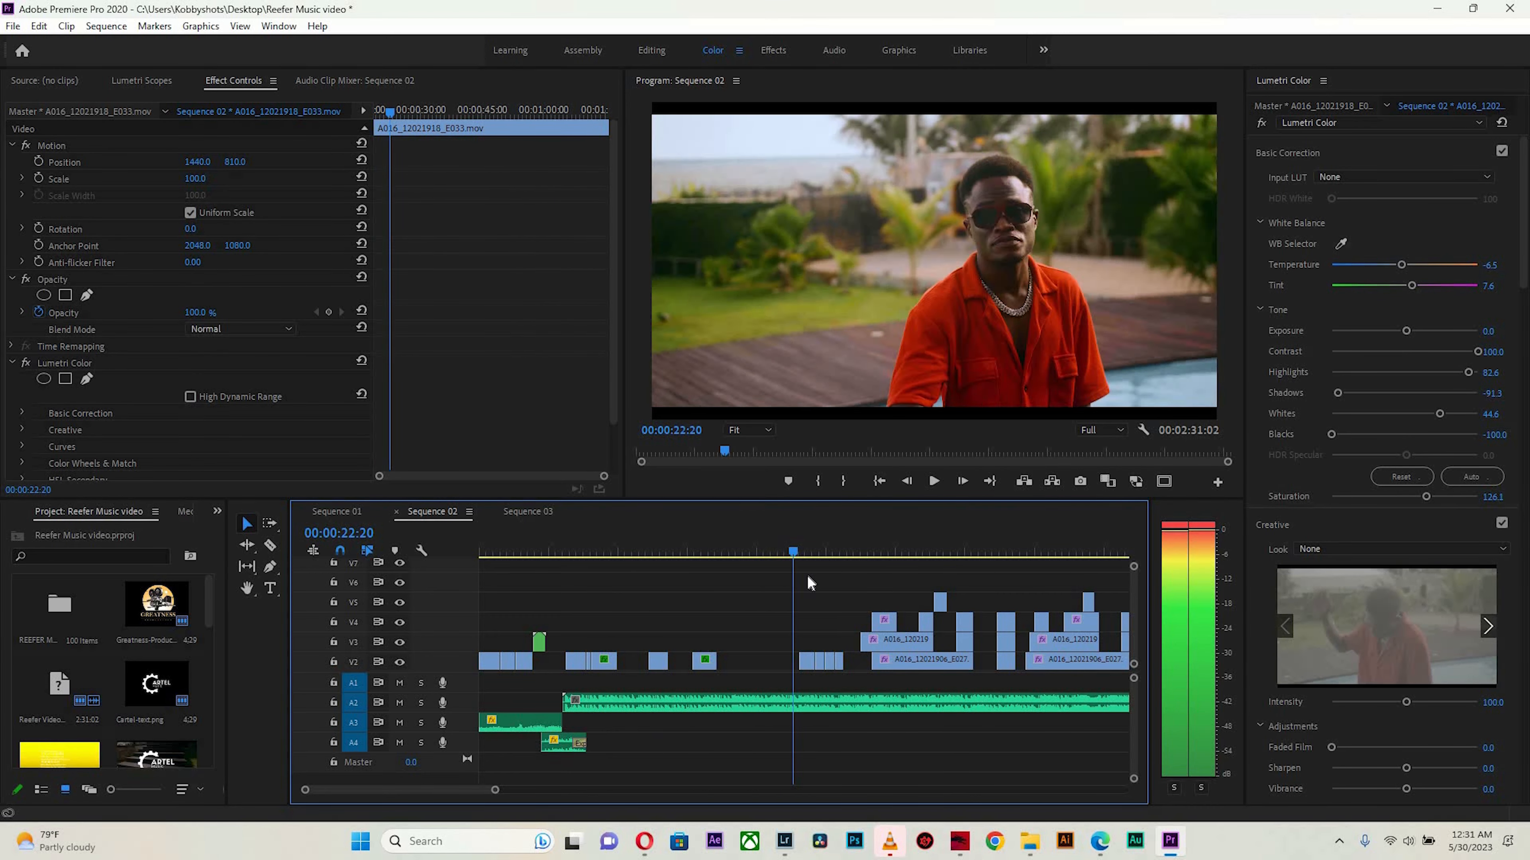
click(517, 554)
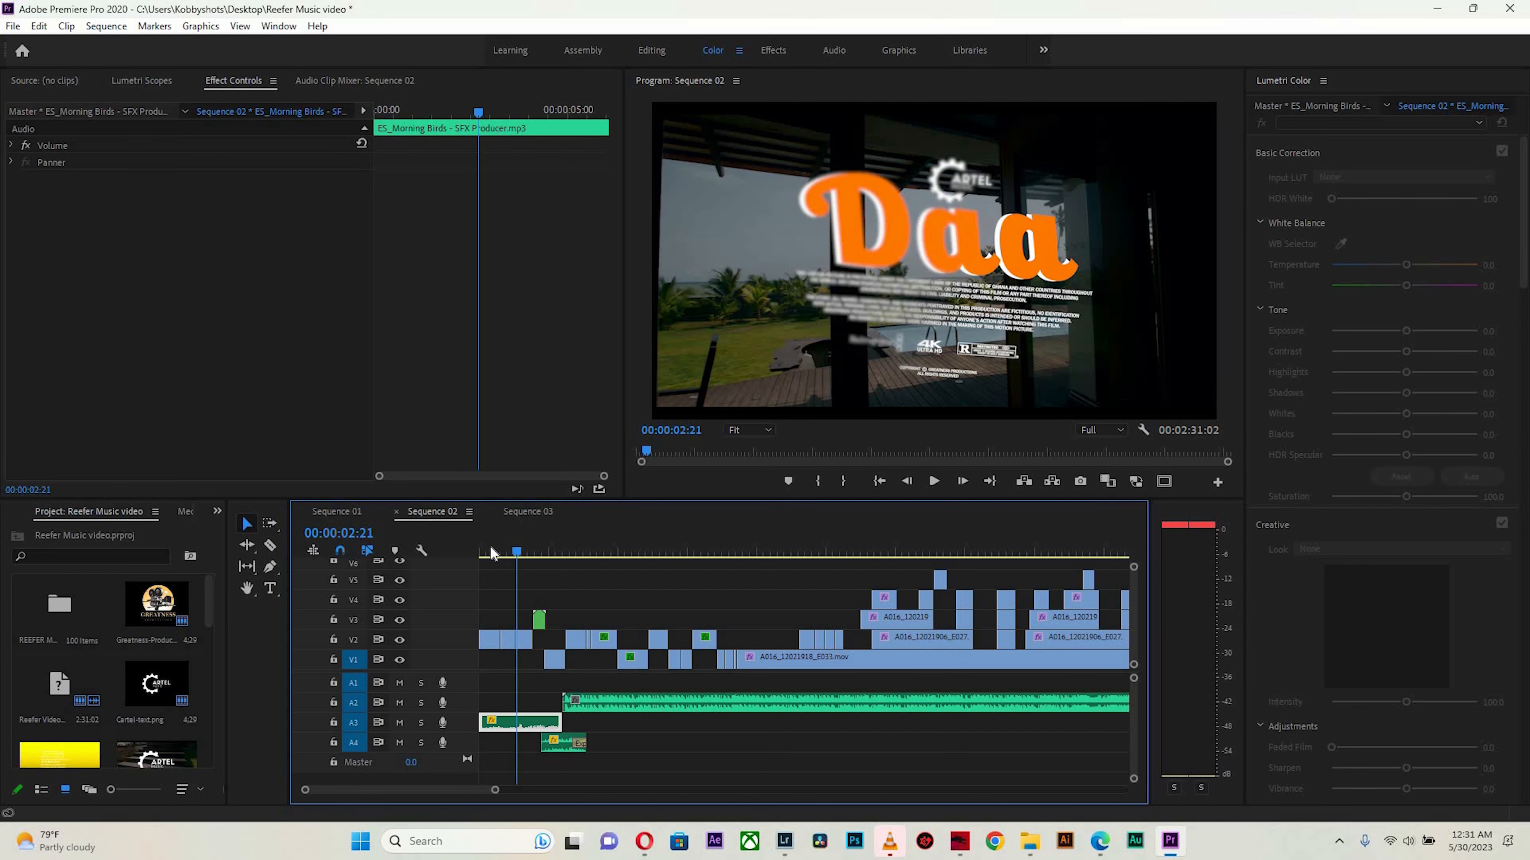
drag(491, 549, 483, 553)
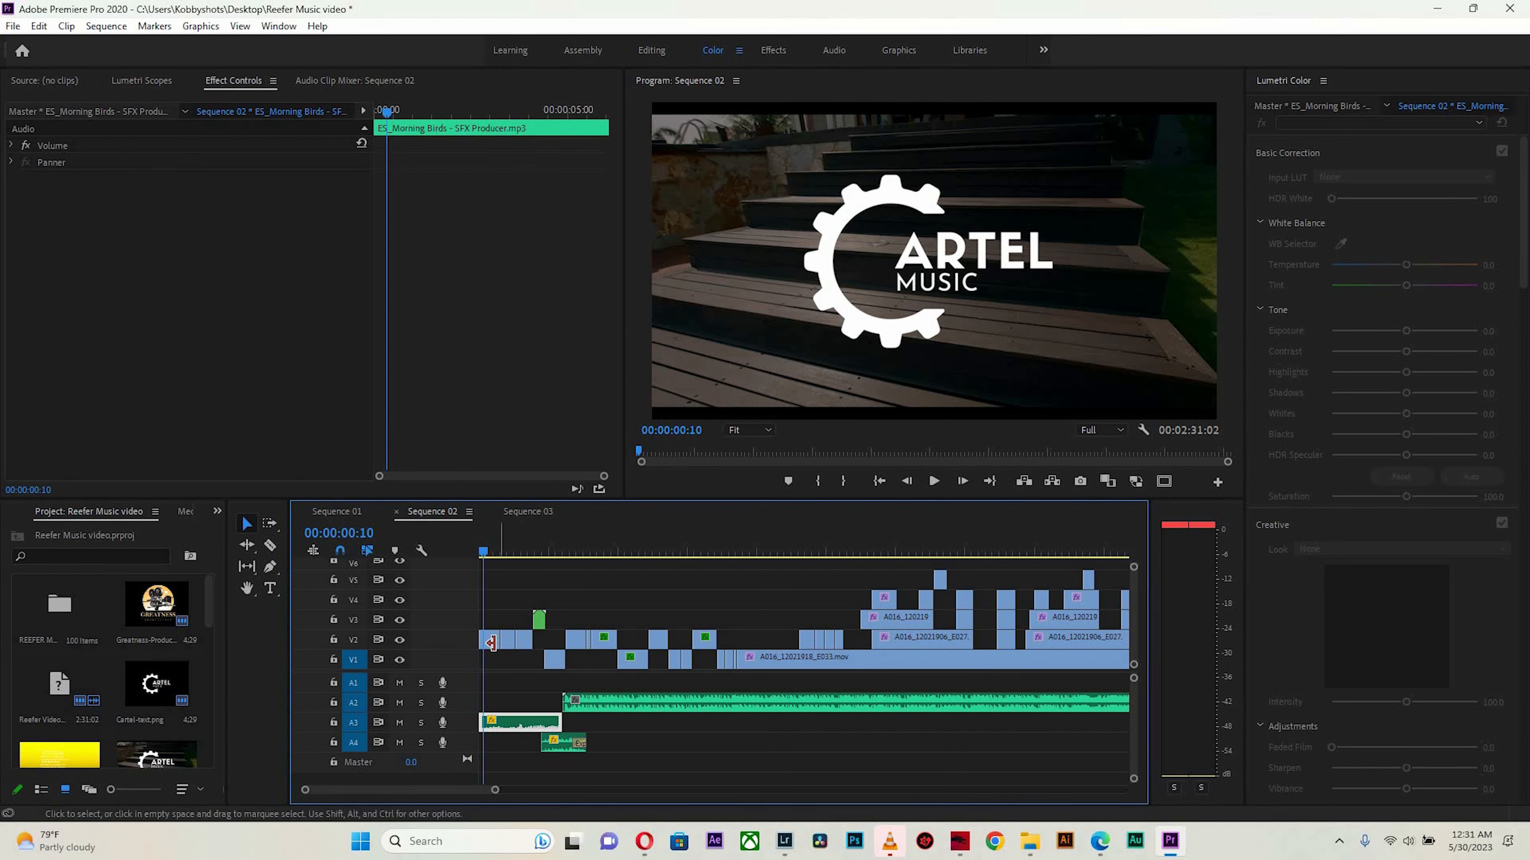
key(space)
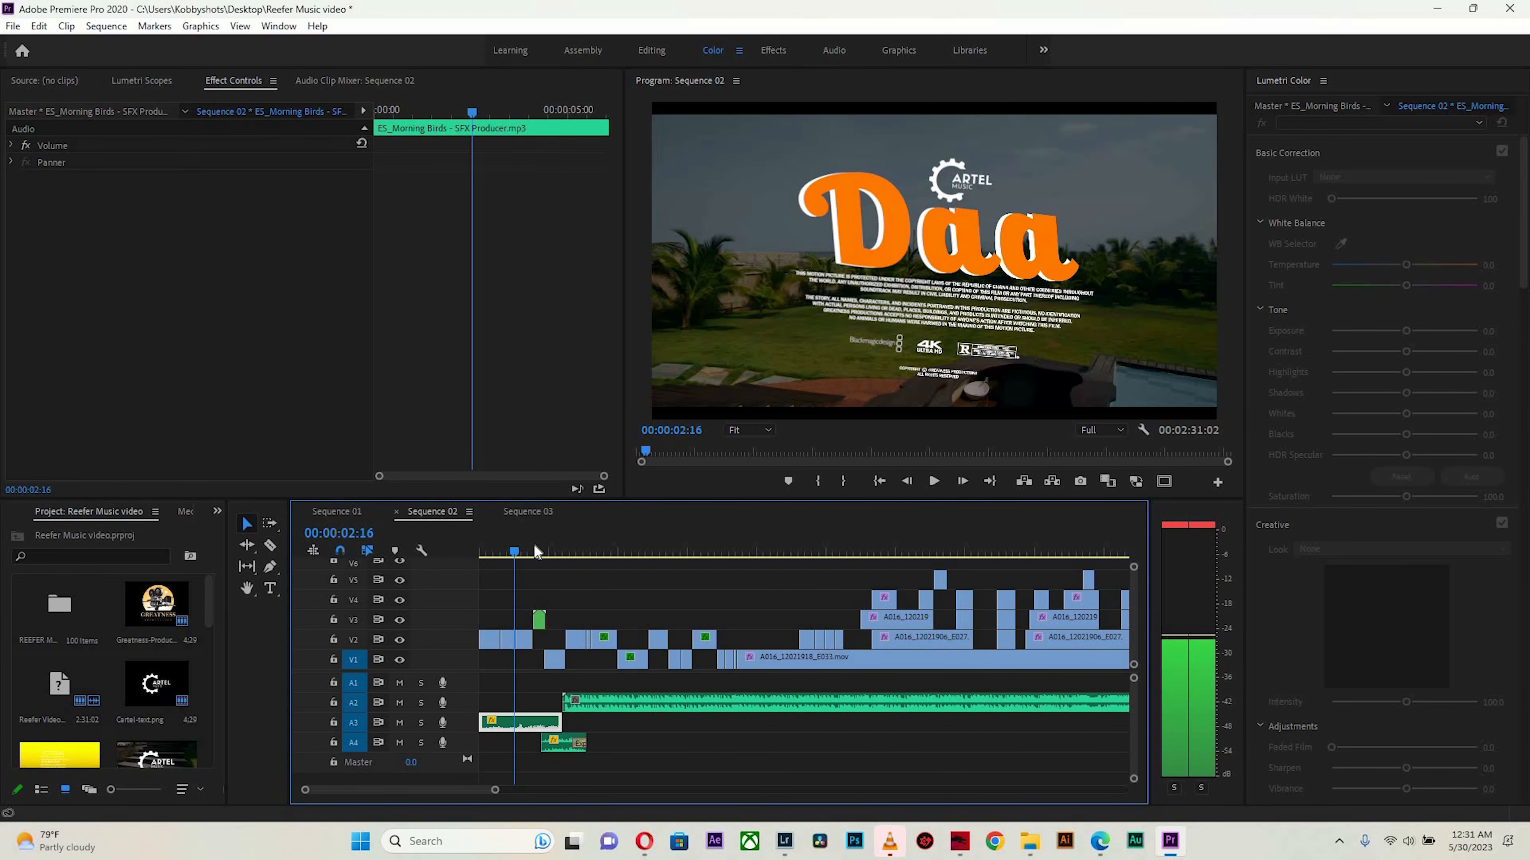
click(557, 547)
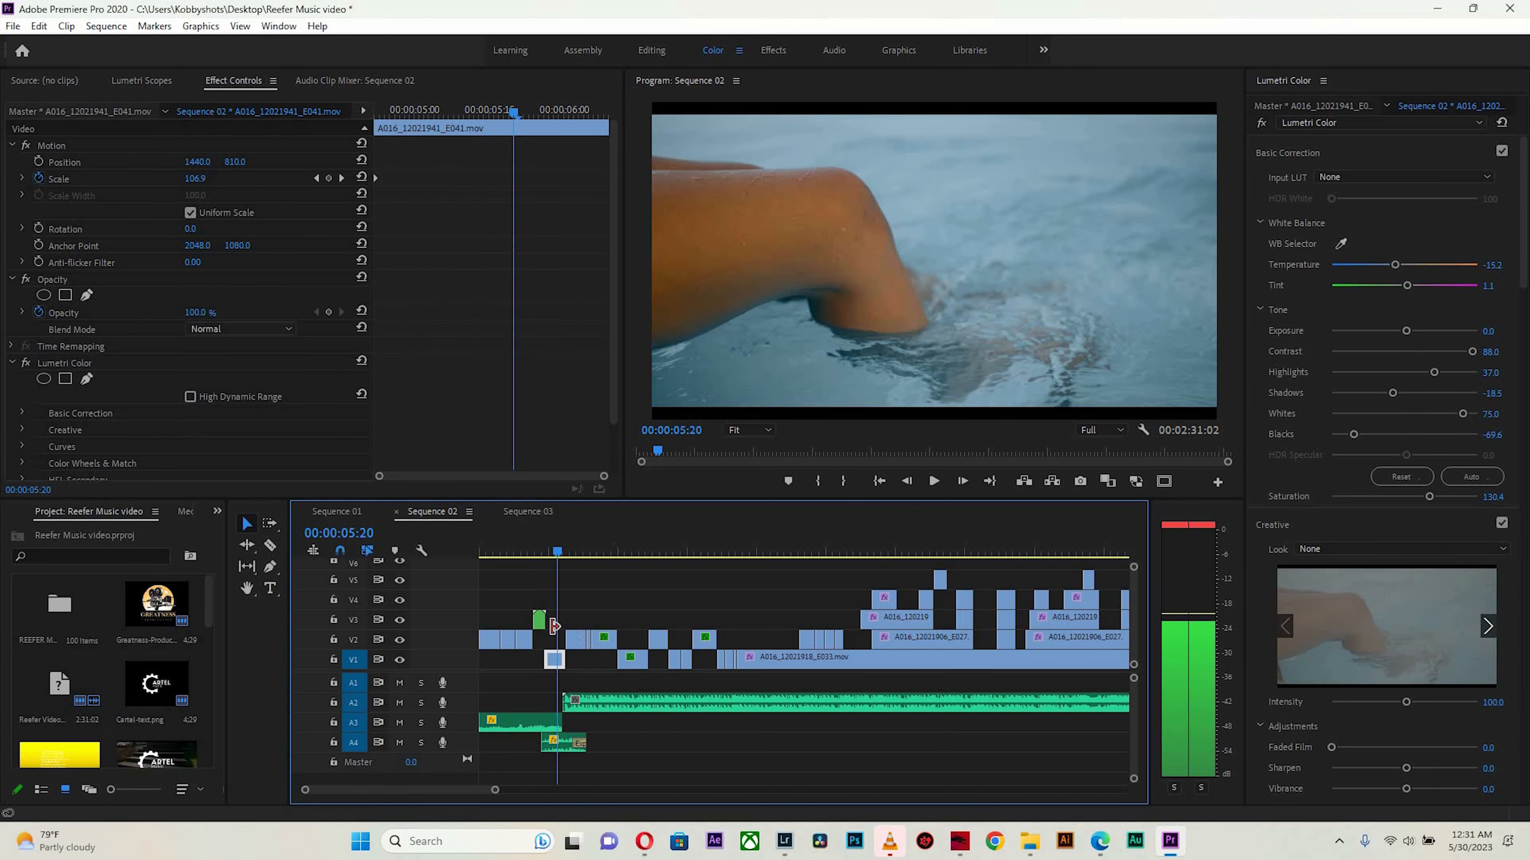
drag(595, 546, 754, 549)
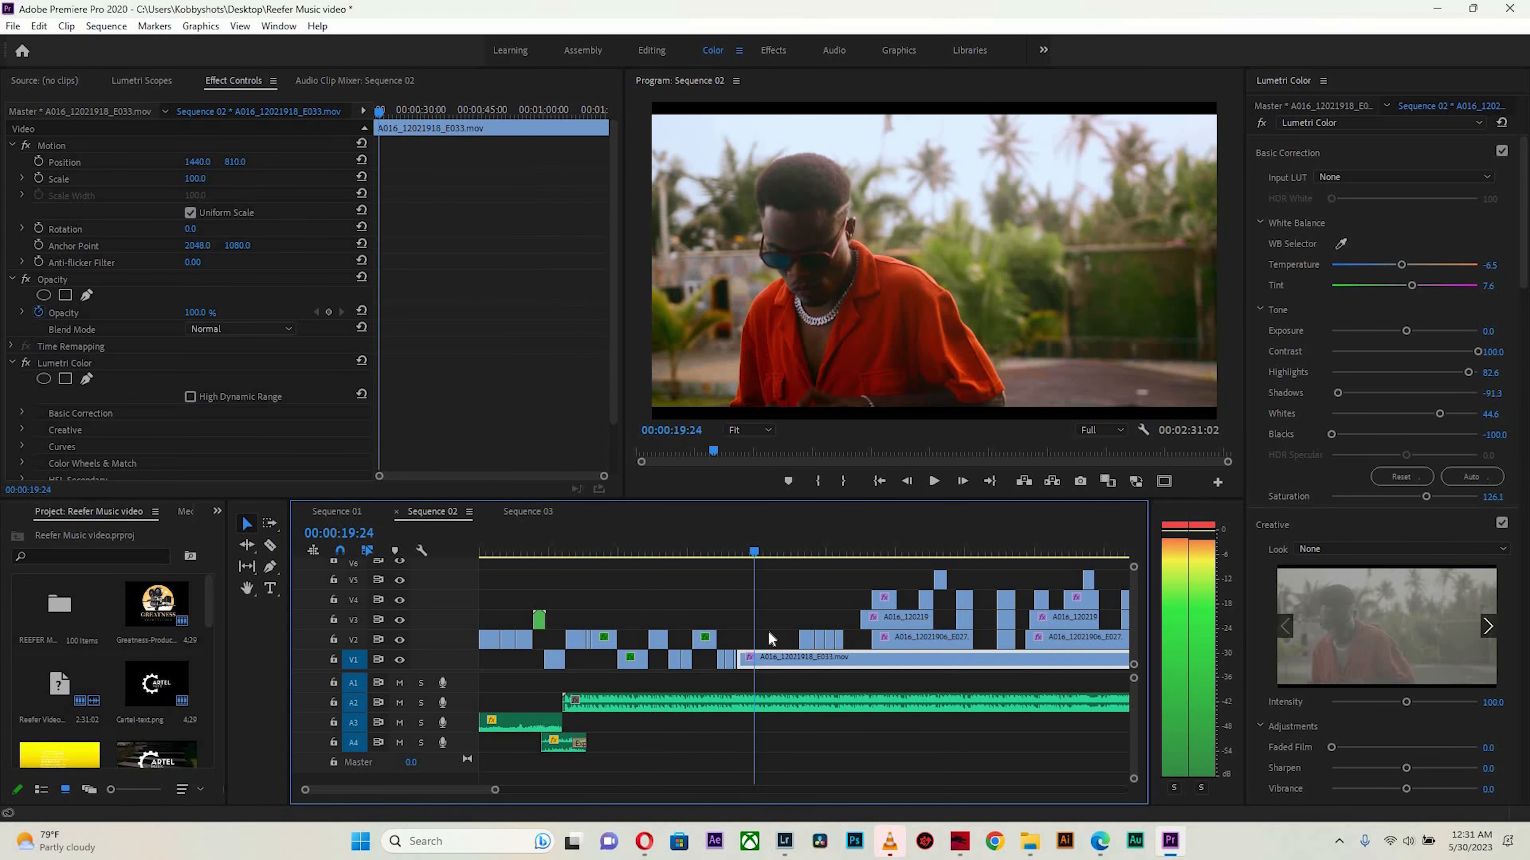
mouse_move(792, 542)
mouse_down()
mouse_move(1060, 531)
mouse_move(799, 530)
mouse_move(765, 537)
mouse_move(893, 544)
mouse_move(771, 544)
mouse_up()
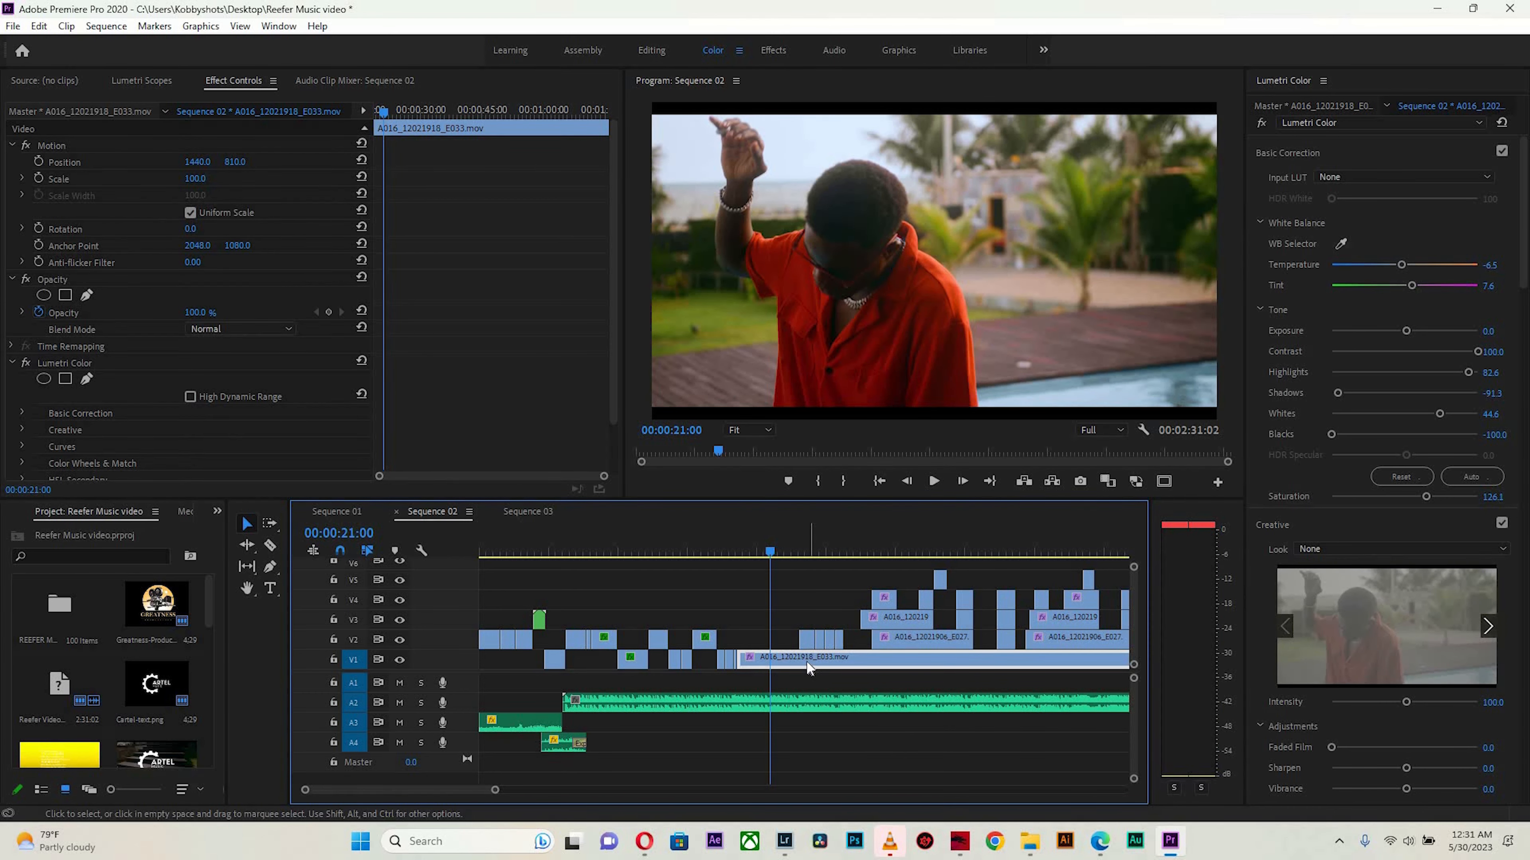
Play and compare the cutaway and performance shots in the middle of the sequence, between about 00:46 and 01:06.
key(minus)
click(902, 550)
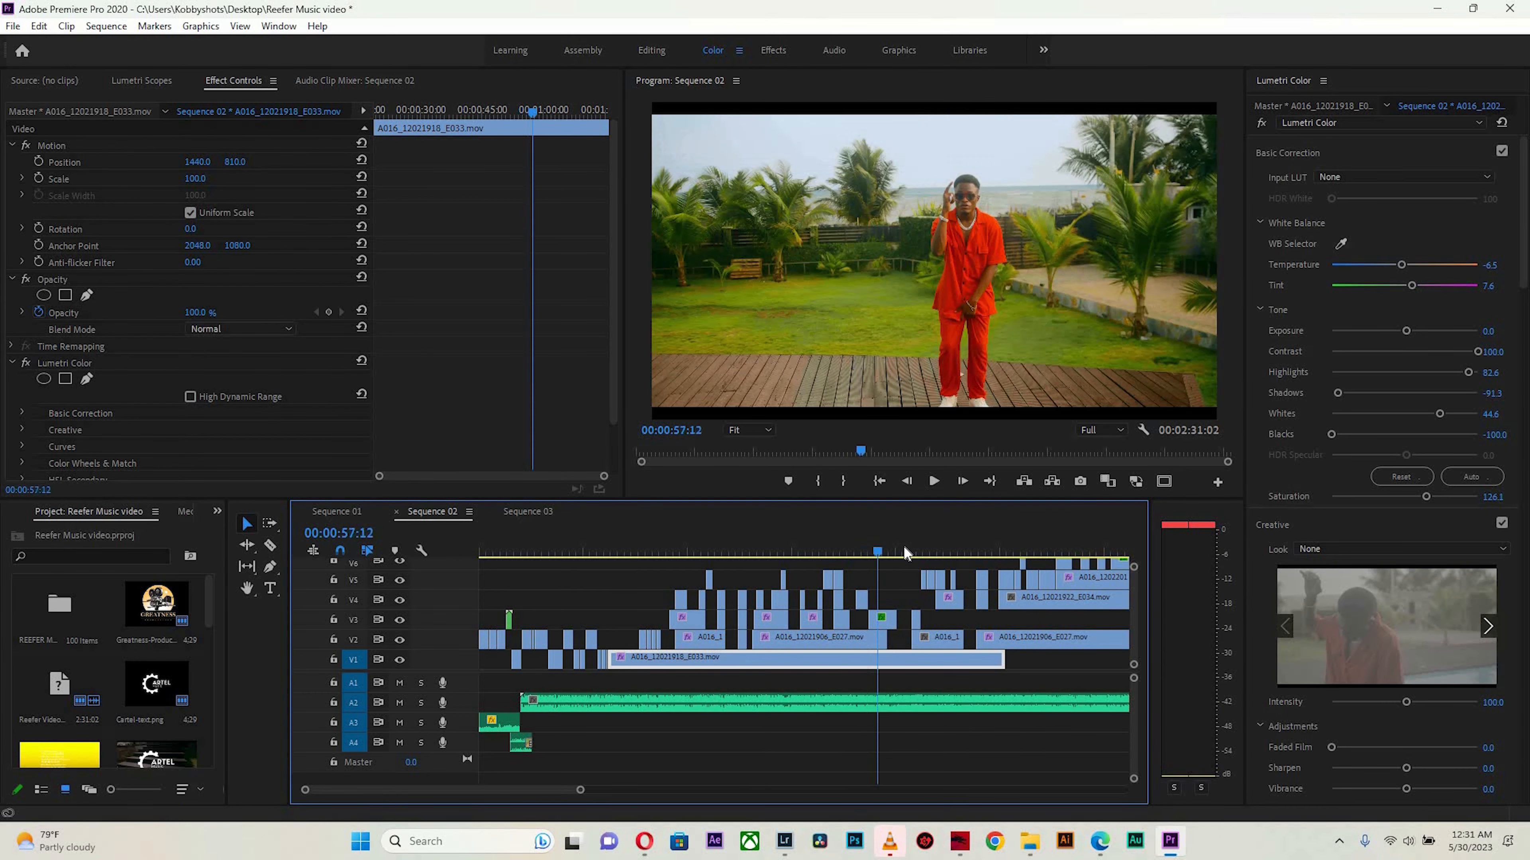
key(space)
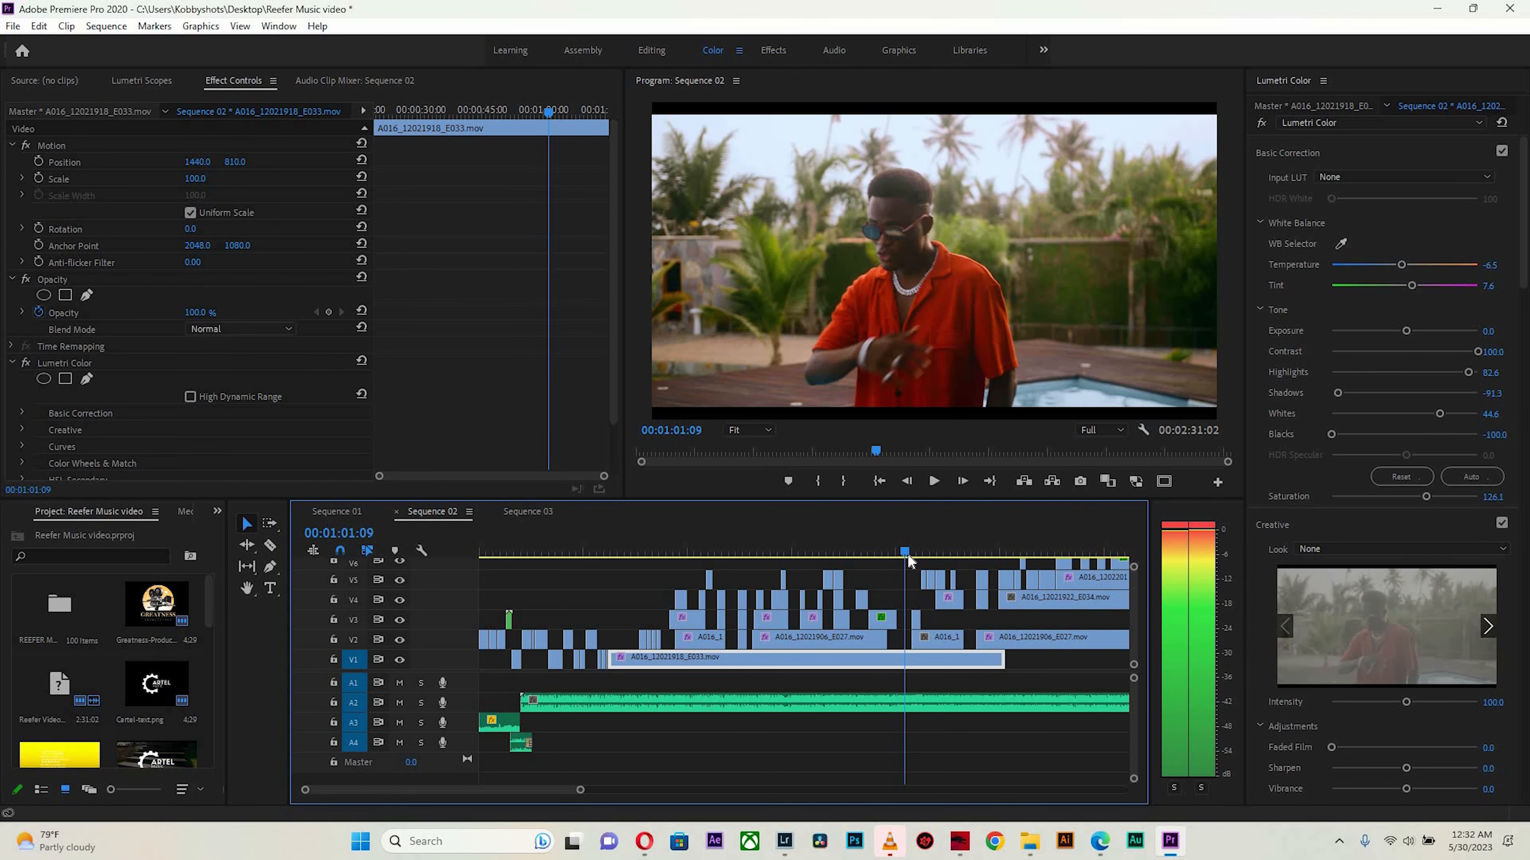
key(space)
key(space)
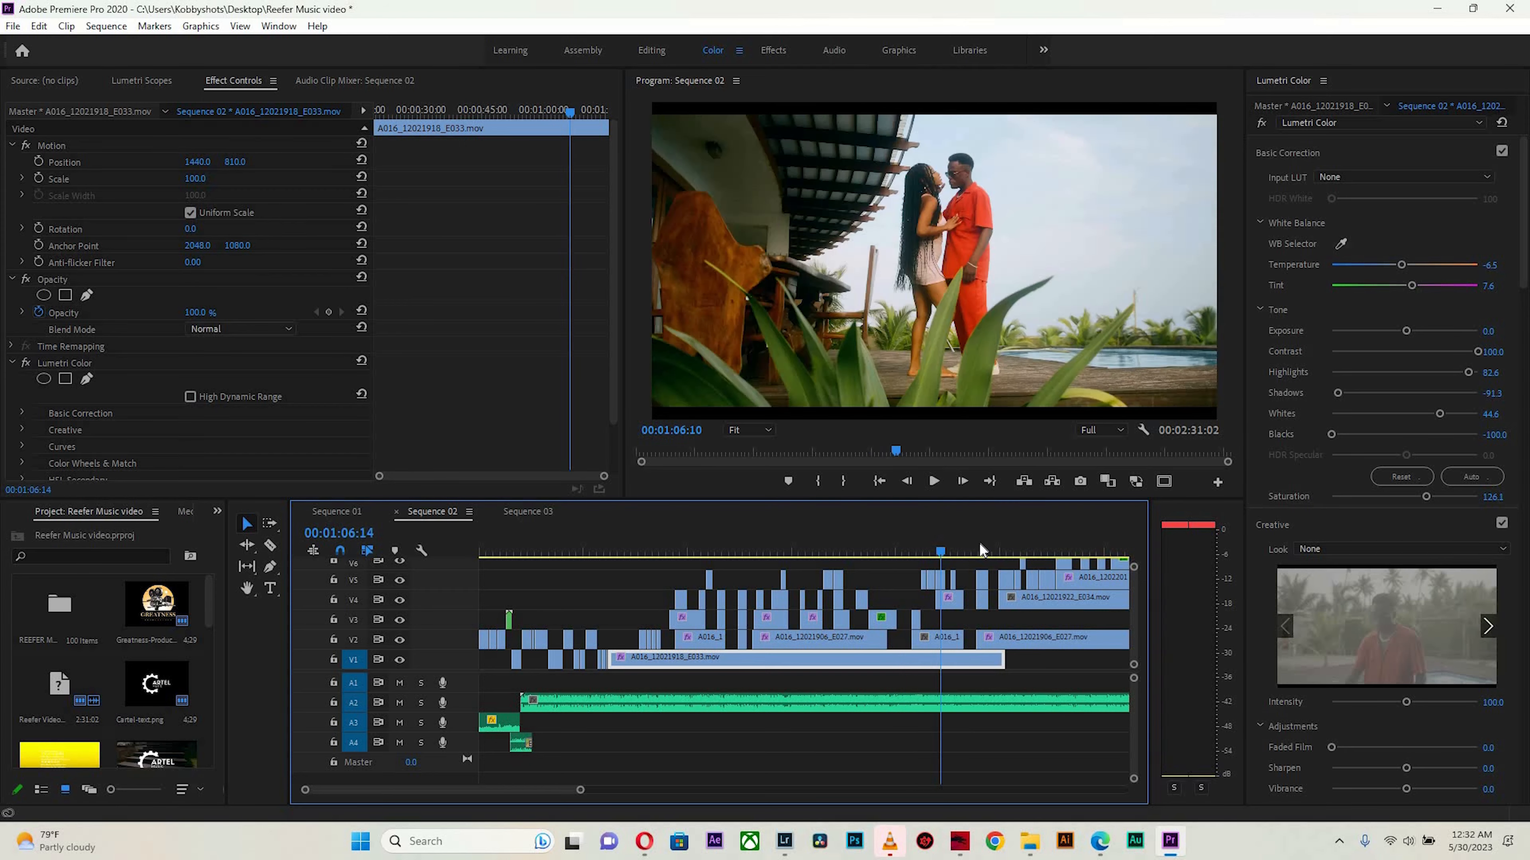
click(904, 545)
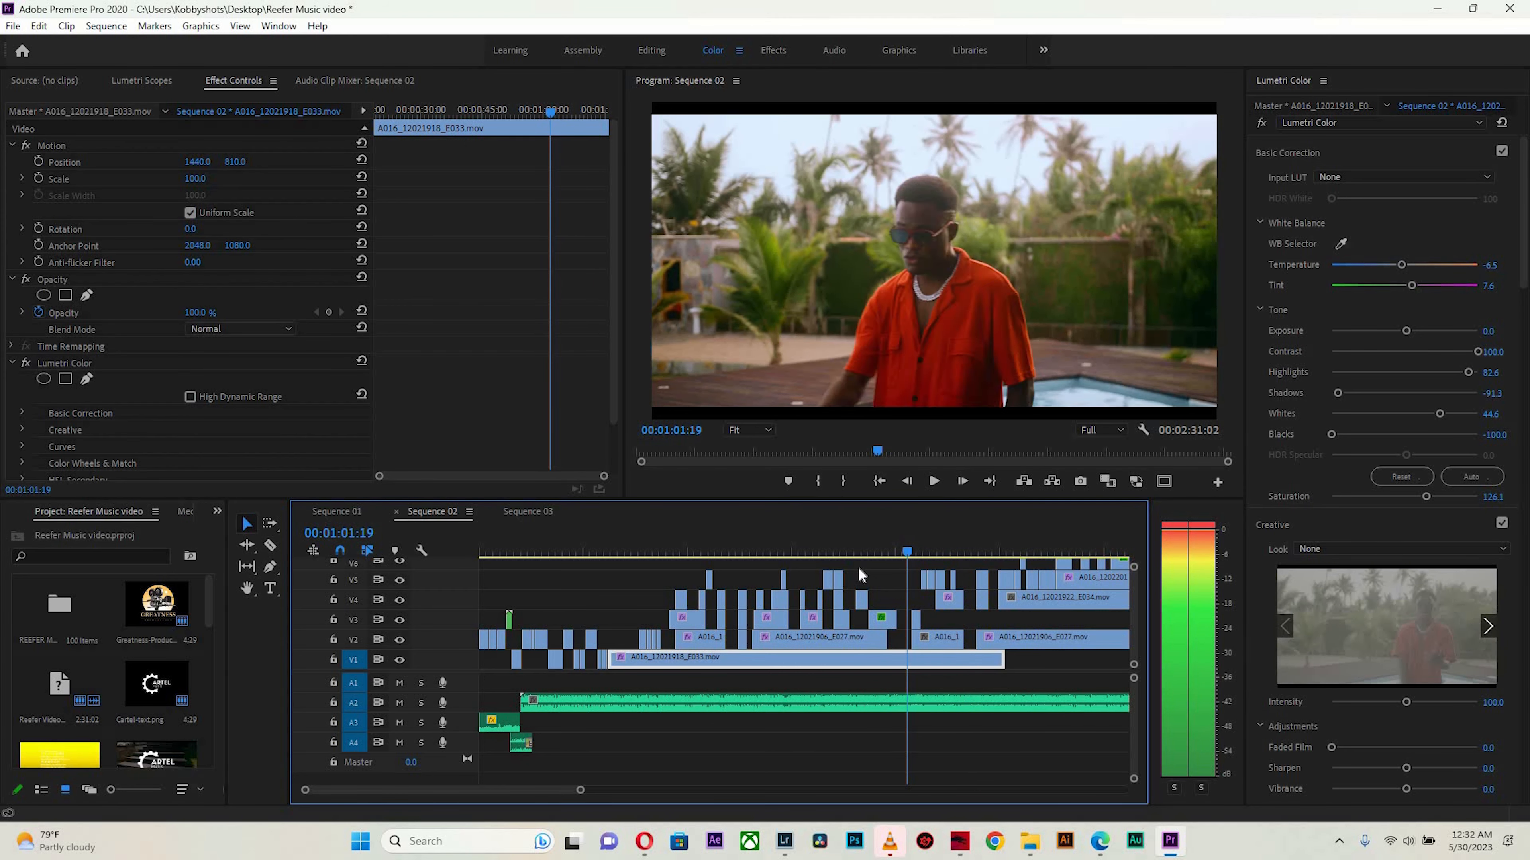
click(803, 540)
key(space)
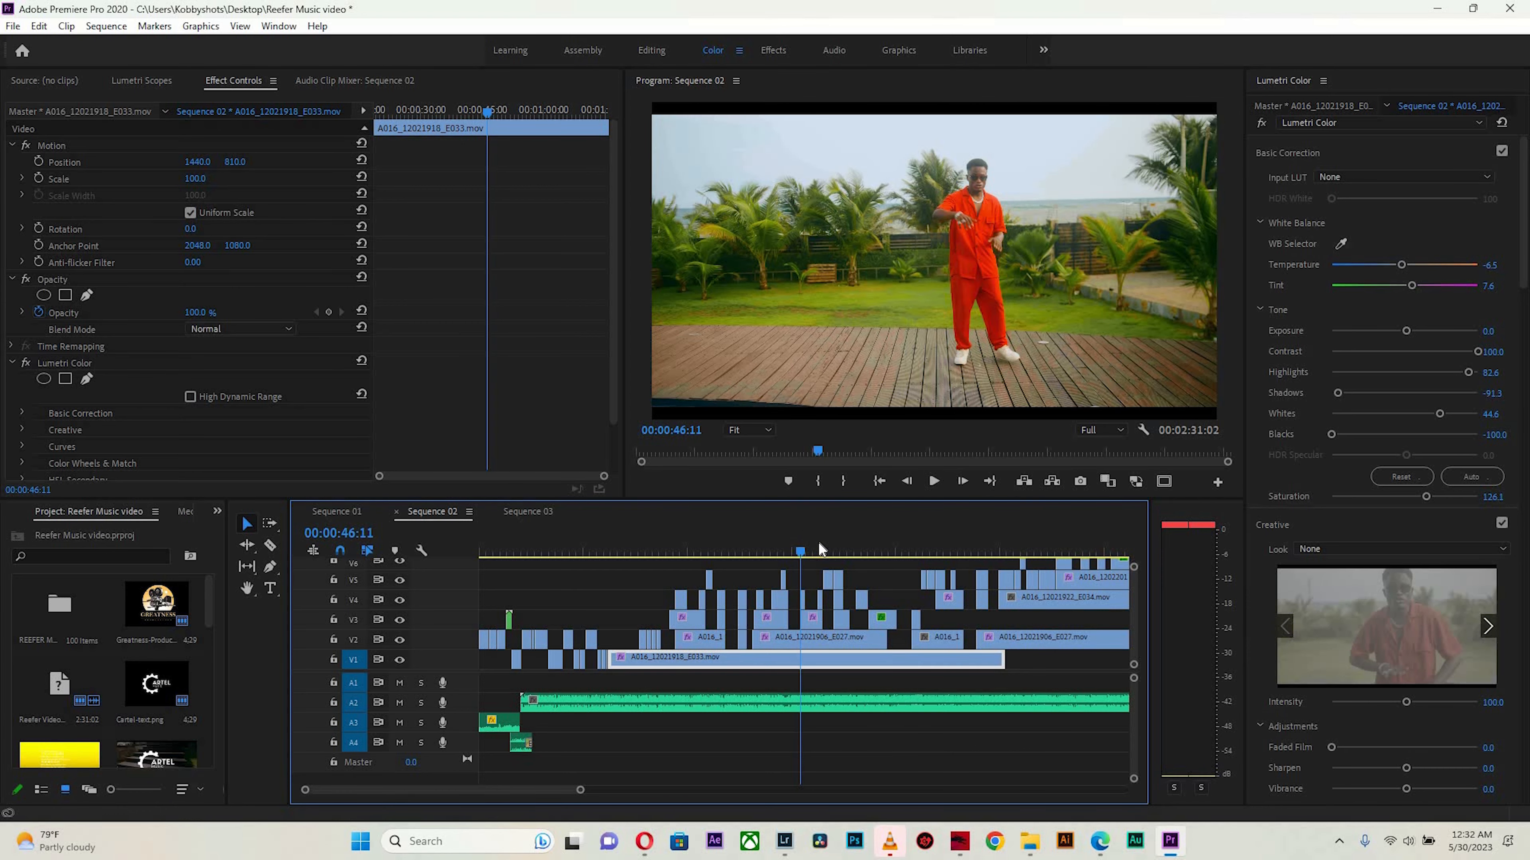
Examine the stacked performance clips on tracks V1 to V4 around 00:00:35.
click(724, 551)
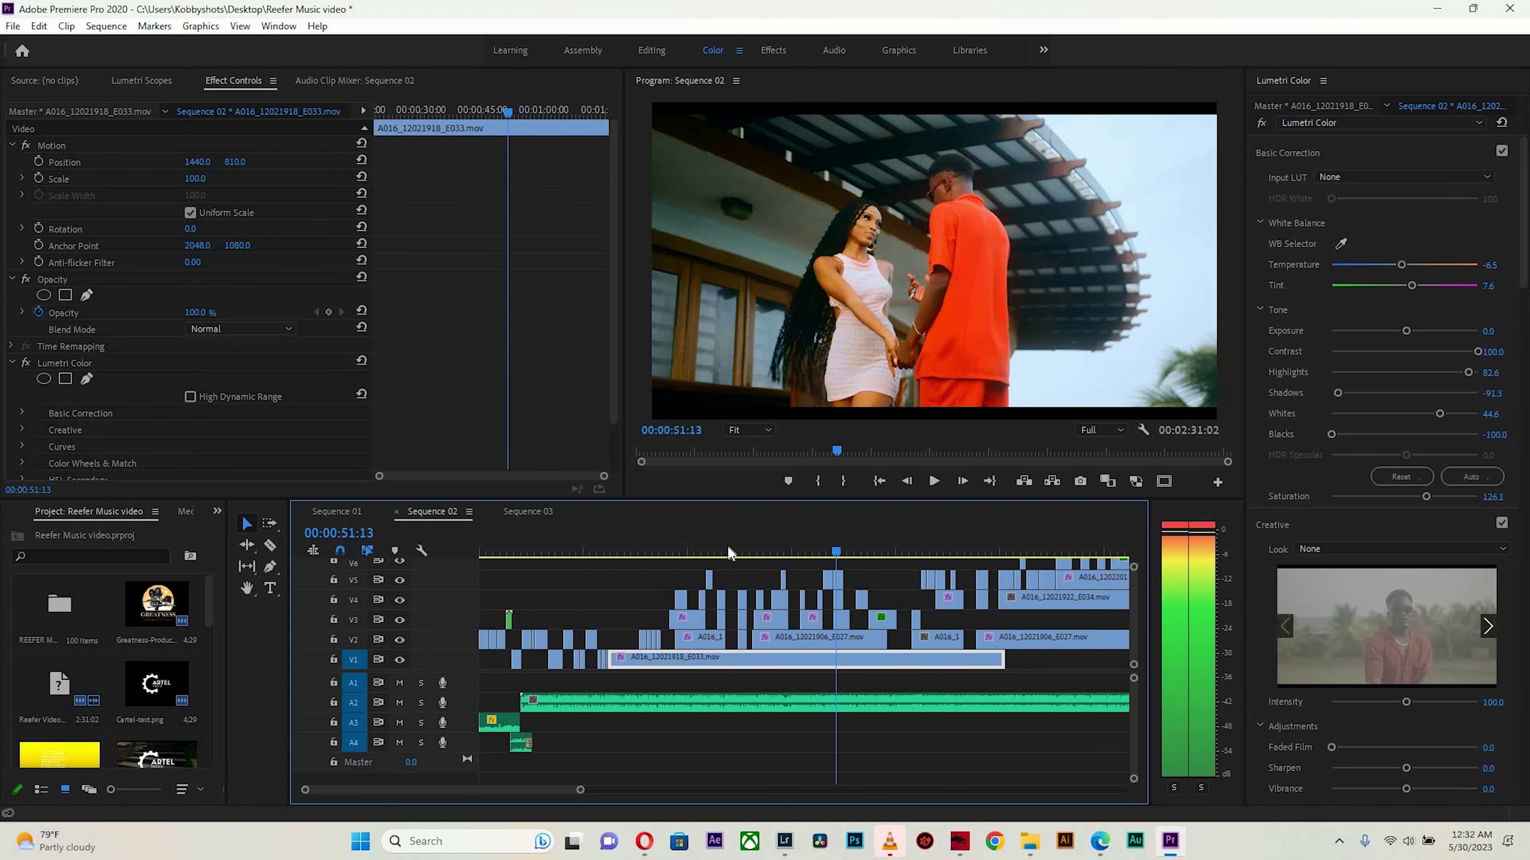
drag(723, 549, 720, 553)
key(equal)
key(equal)
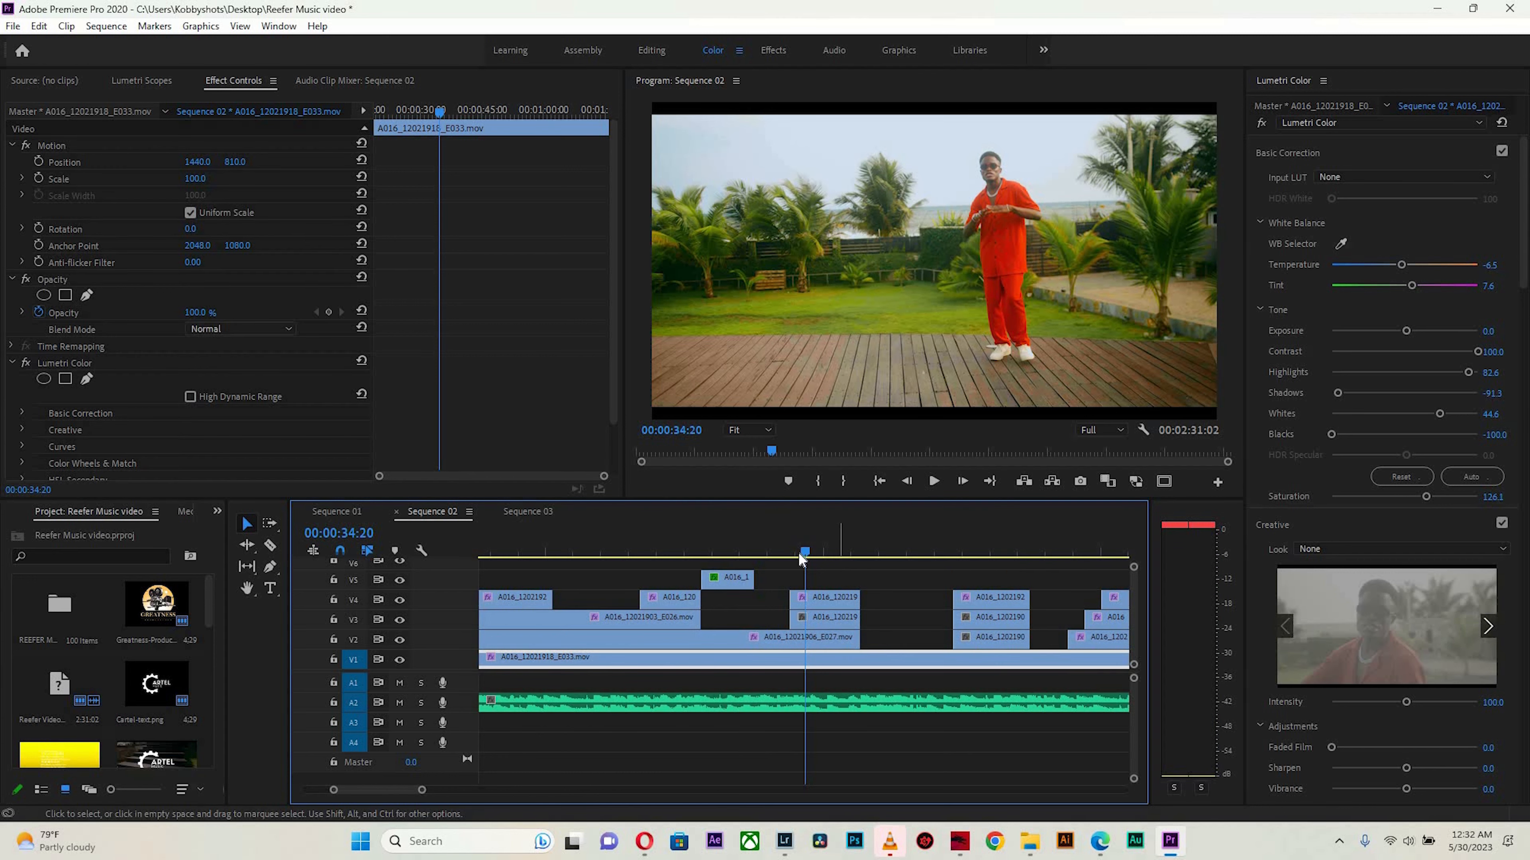
key(space)
key(space)
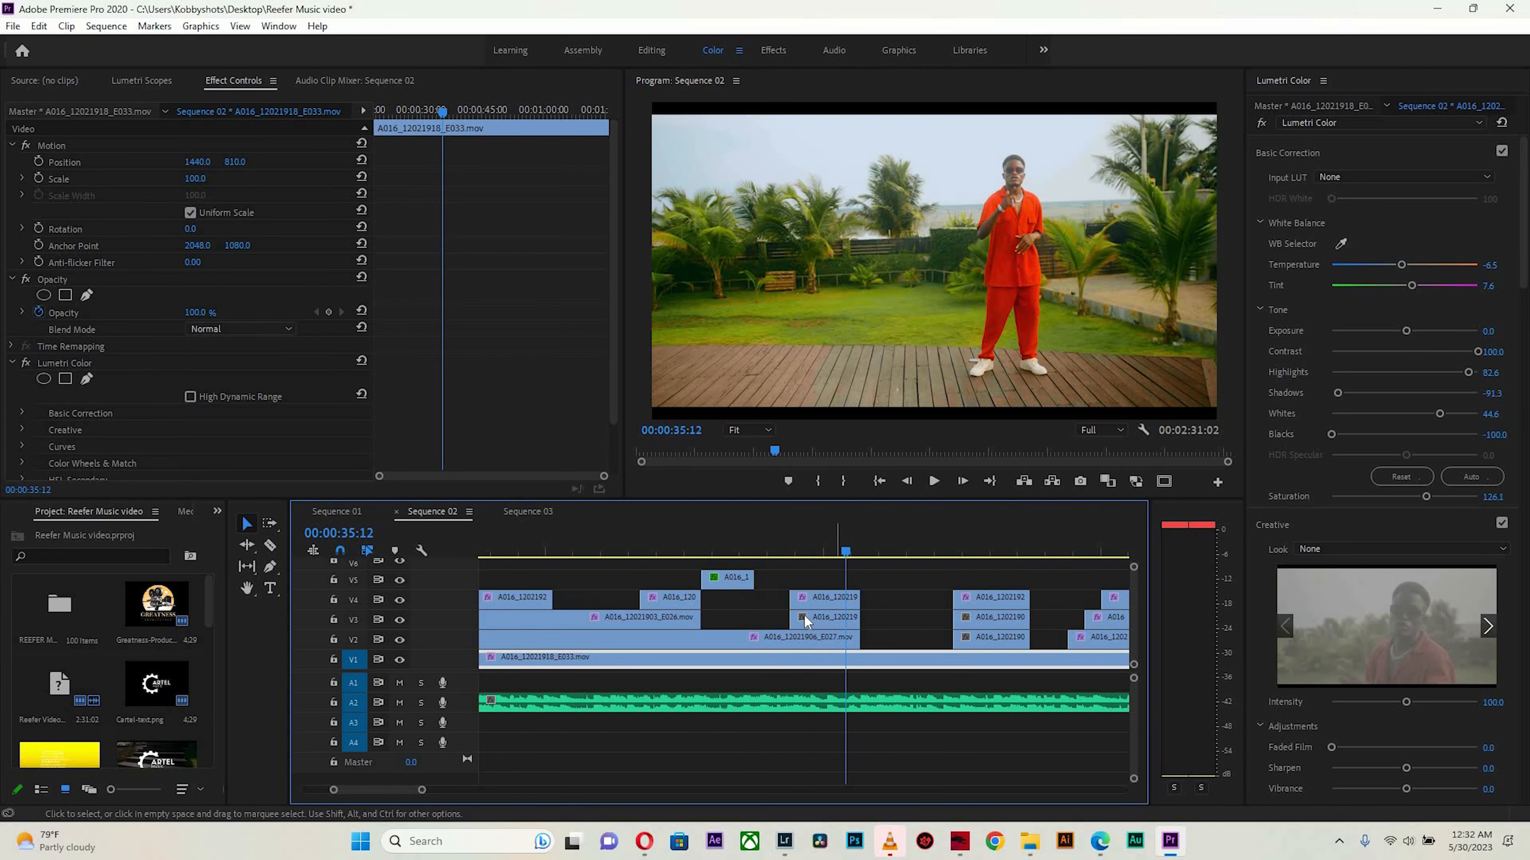
Try extending the A016_12021903_E026.mov clip on V3 across the gap before it, and trim its start back to the neighbouring clips.
click(976, 533)
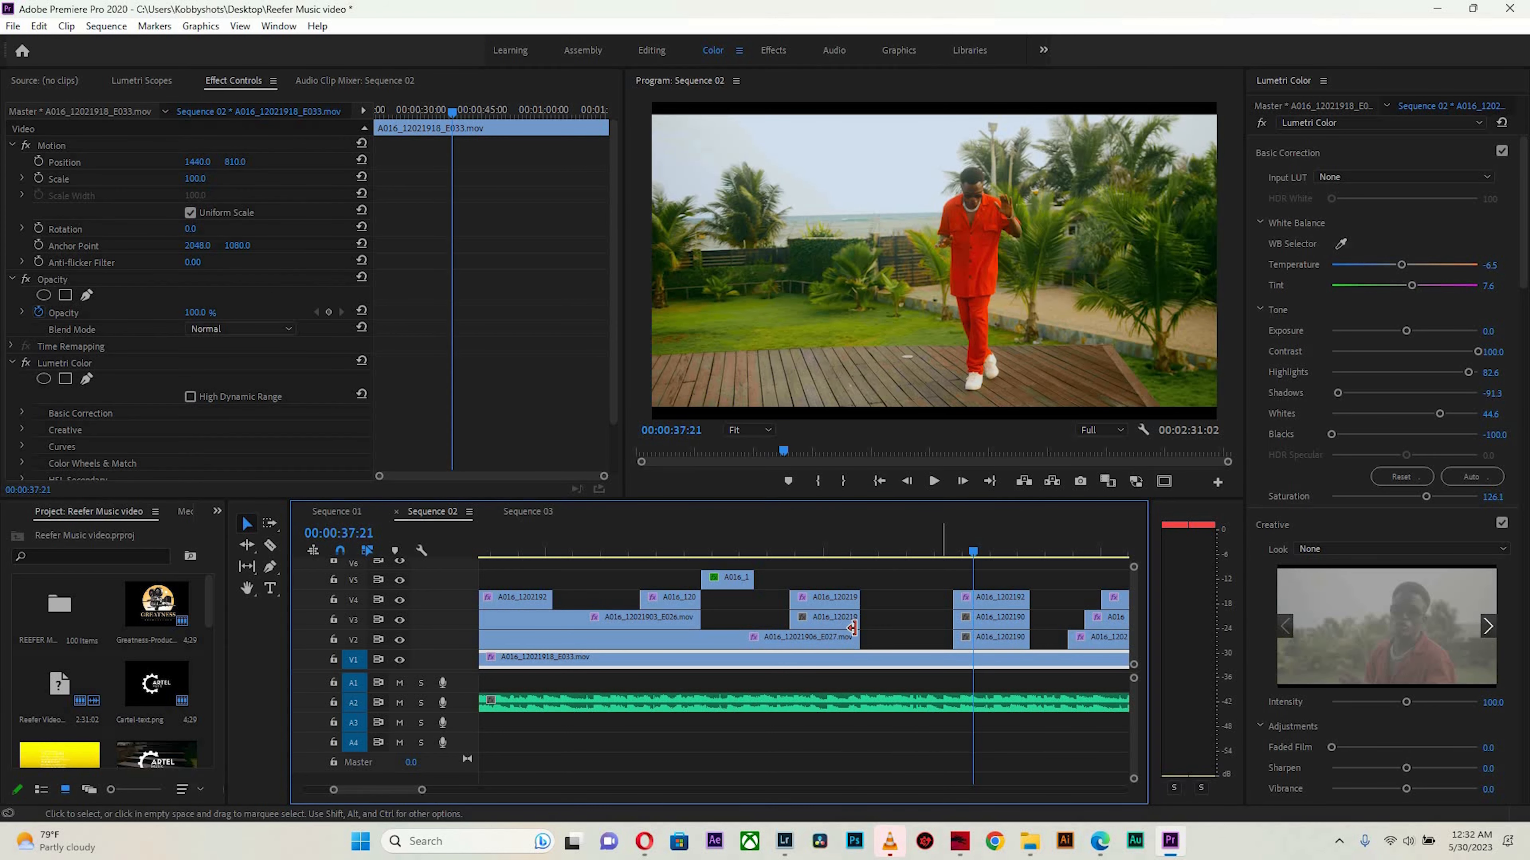
click(851, 542)
key(space)
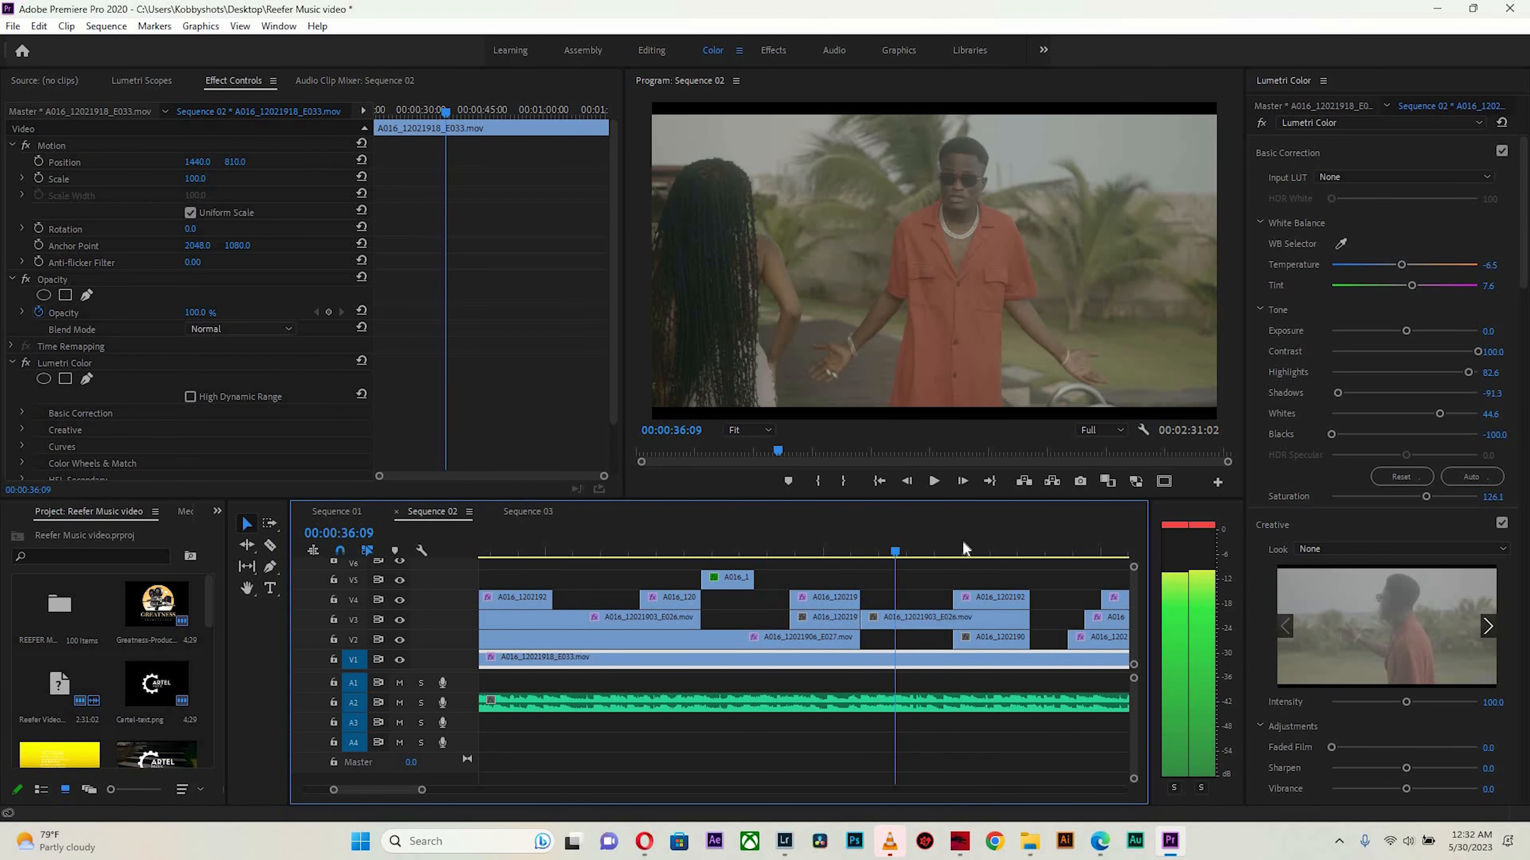
drag(863, 617, 958, 619)
Play the layered section again and examine the performance clip on V1 between about 00:00:19 and 00:00:27.
drag(962, 544, 733, 552)
key(space)
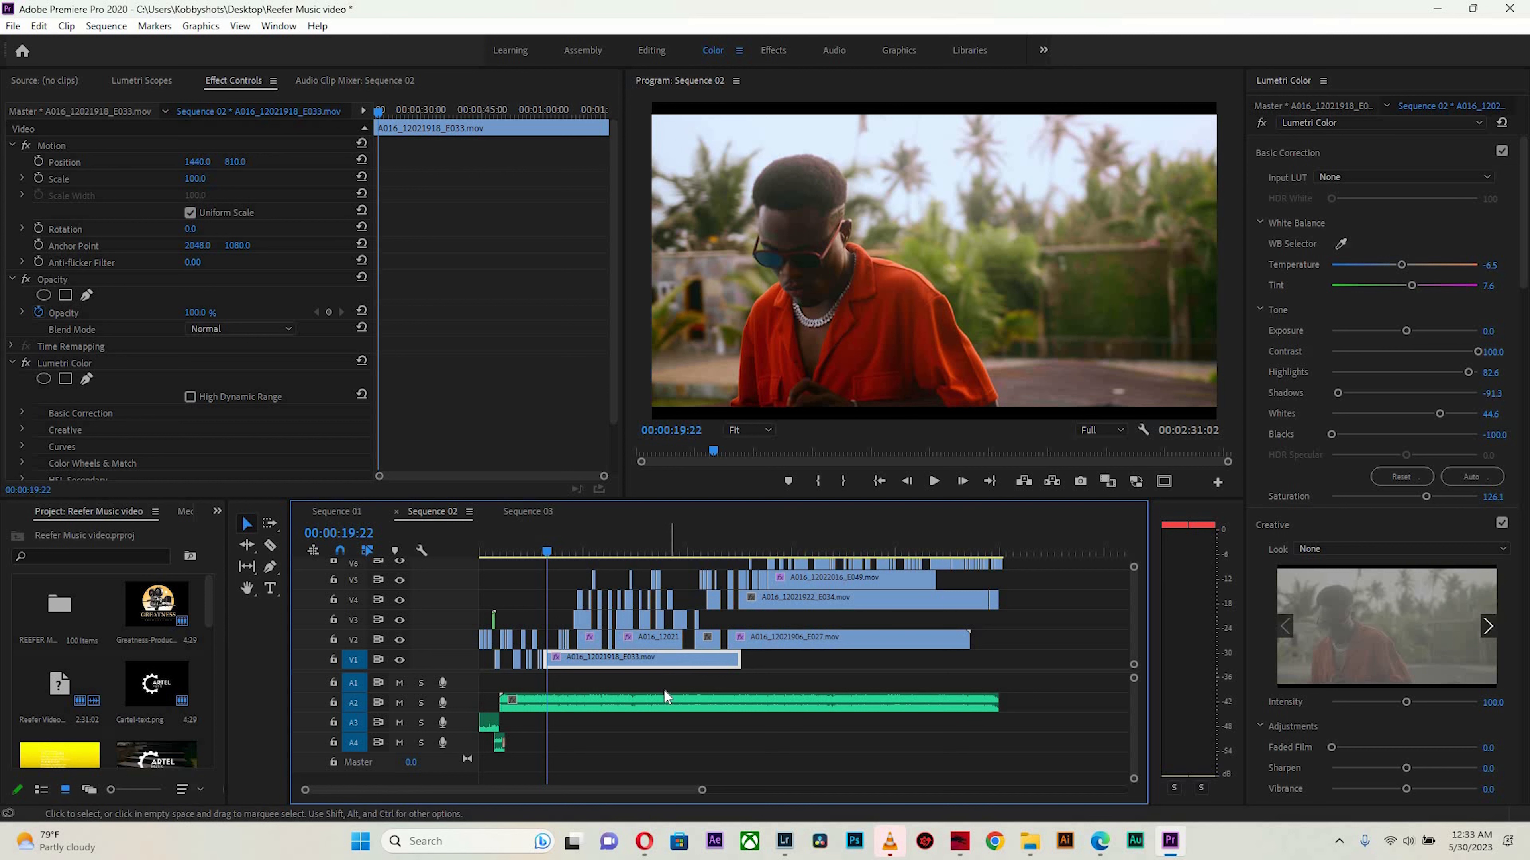
key(equal)
key(equal)
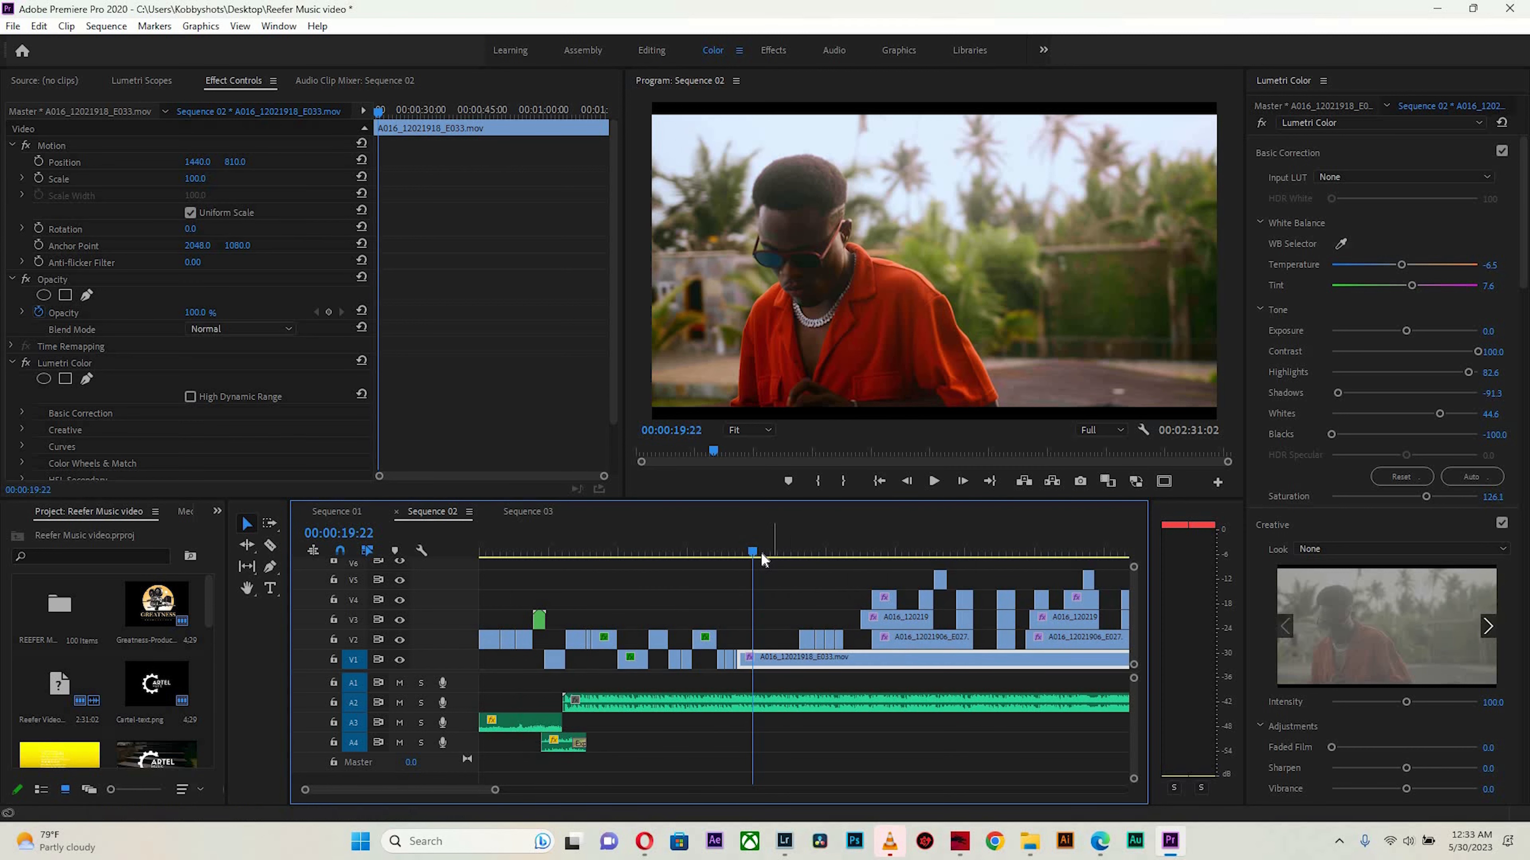
click(791, 553)
click(852, 554)
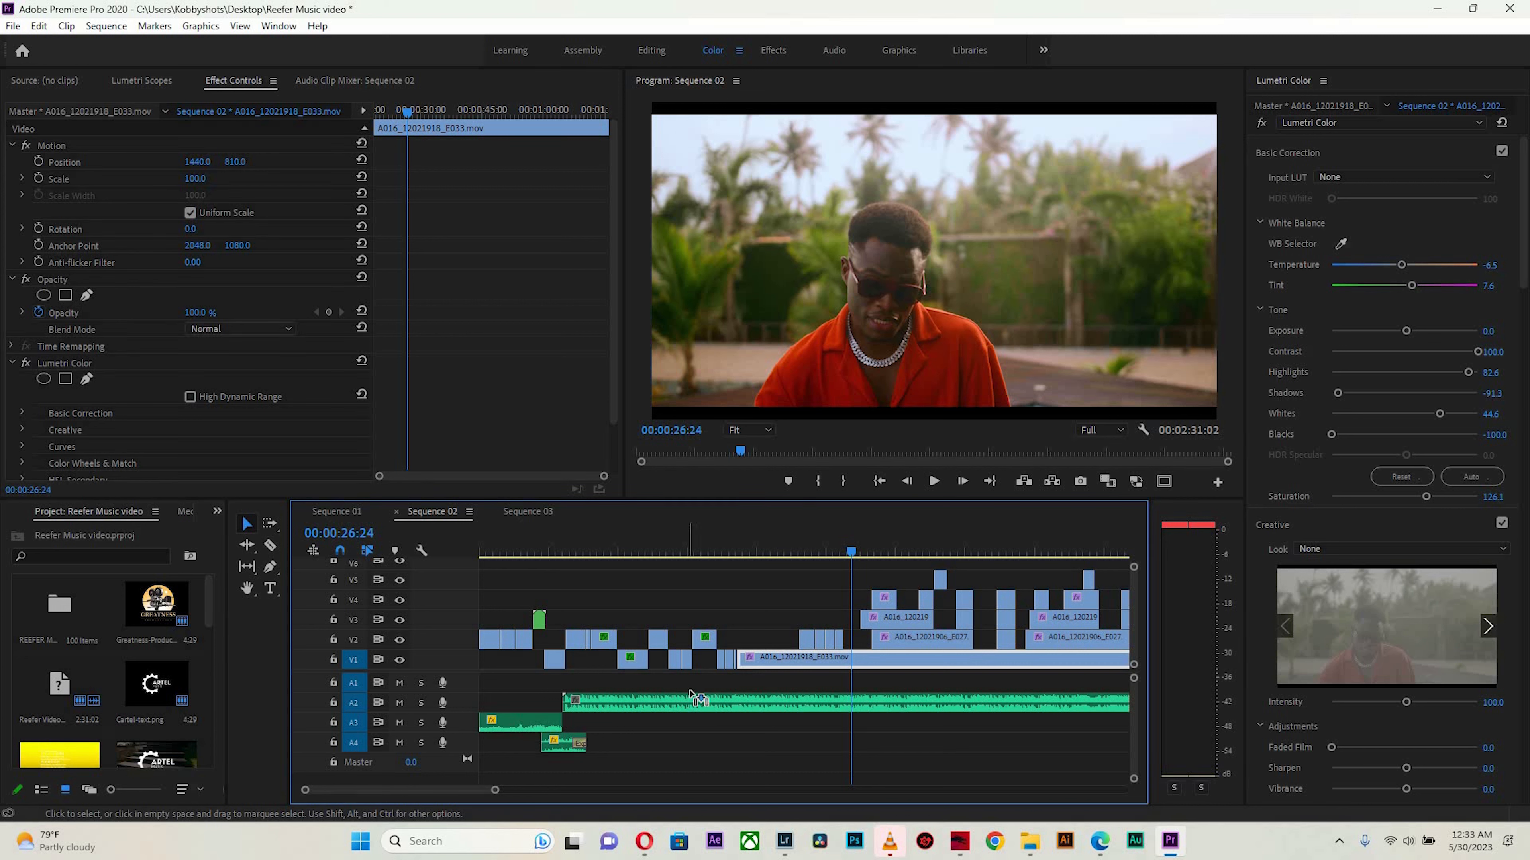
Try moving the Daa [Mastered].mp3 song from audio track A2 to A1, and undo the move.
drag(699, 700, 683, 685)
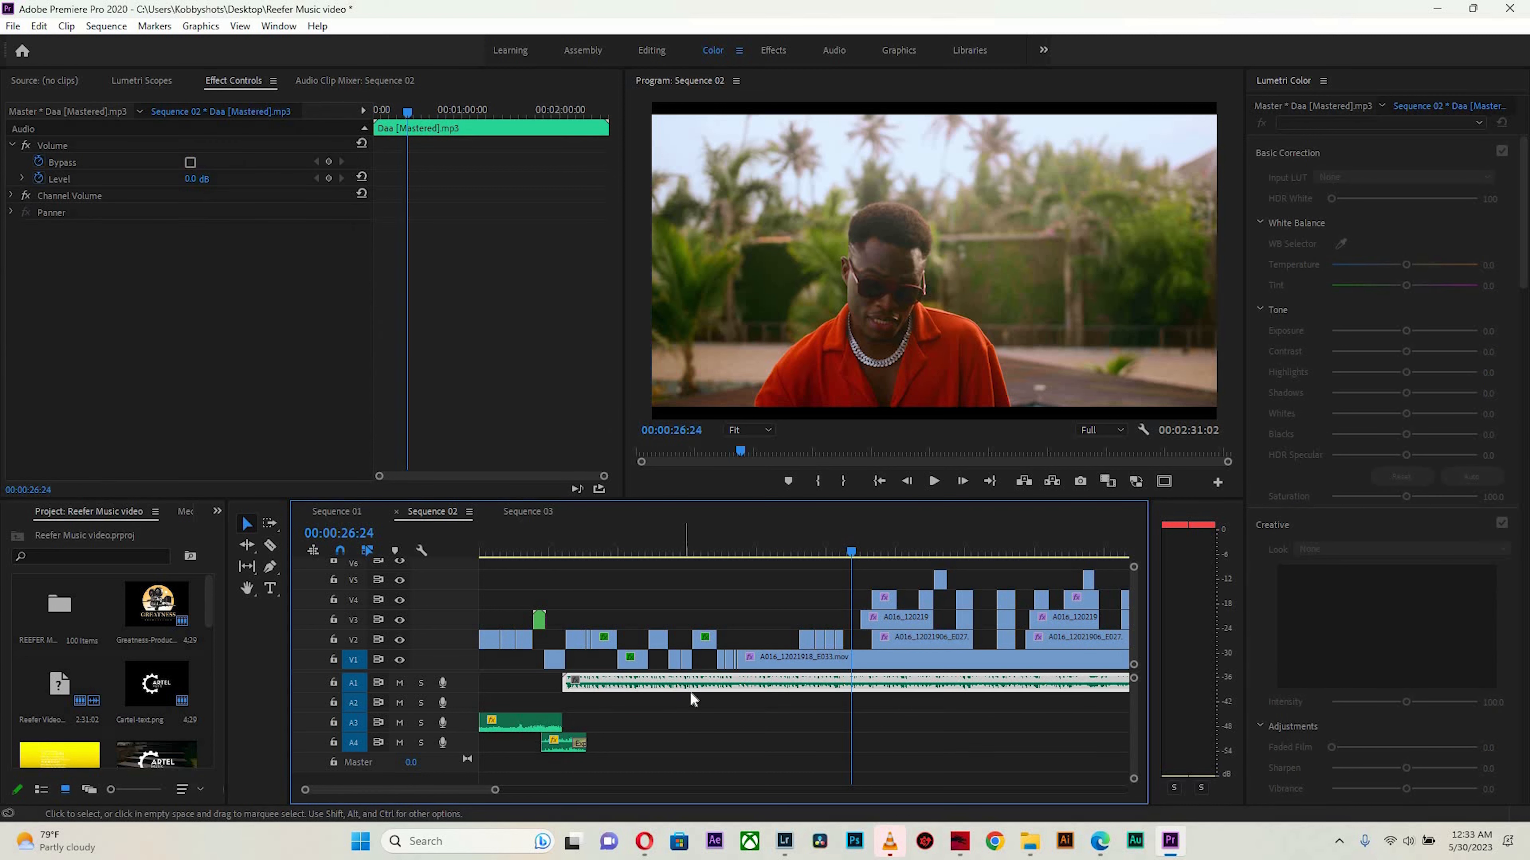
key(ctrl+z)
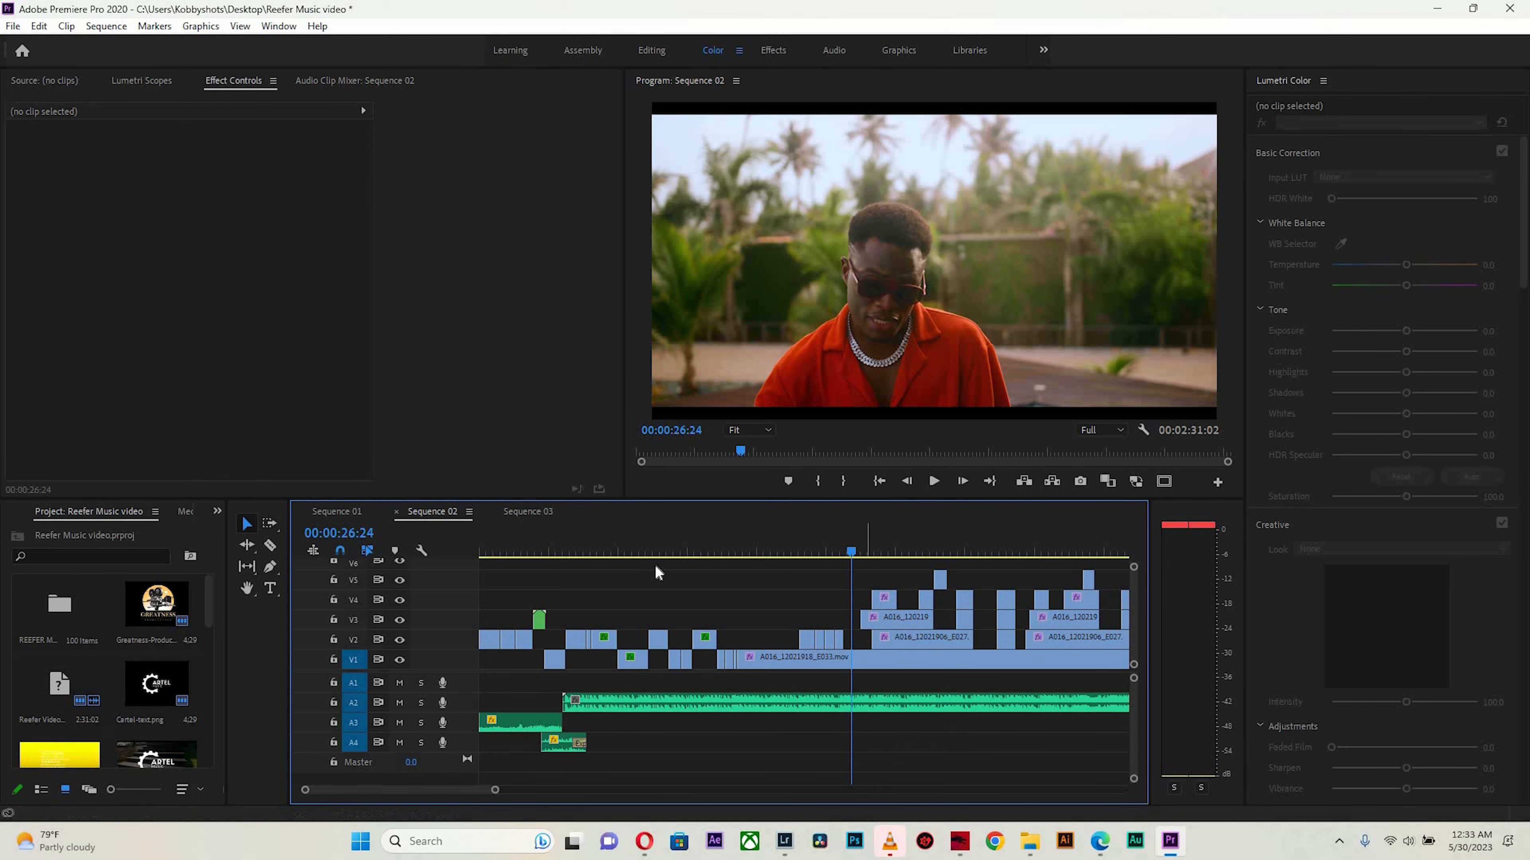
Play the song from about 00:00:08 and check the start of the V1 performance clip at about 00:00:19.
click(584, 560)
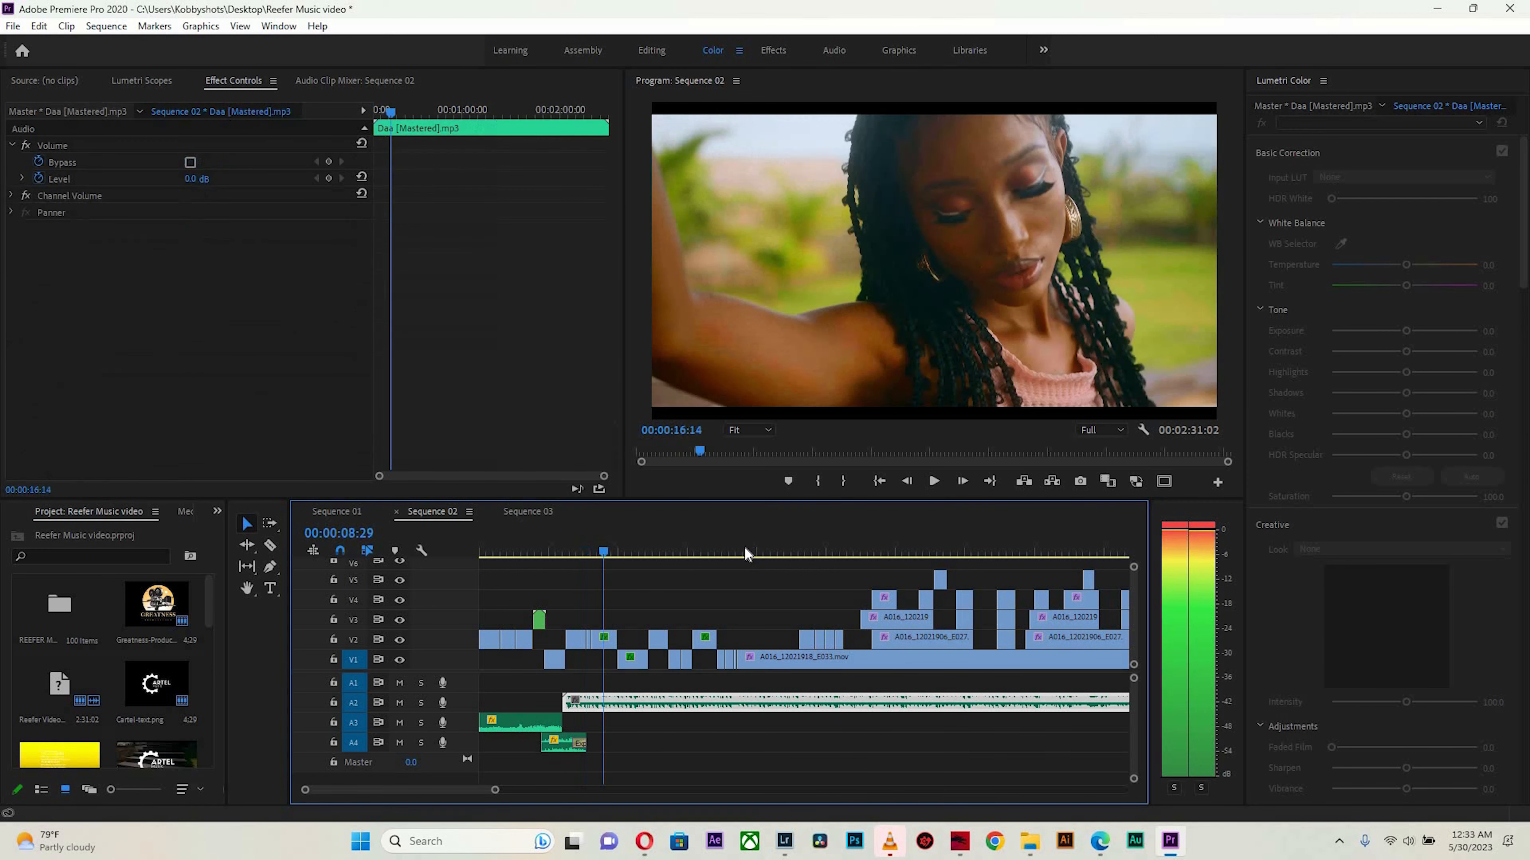
click(743, 548)
key(space)
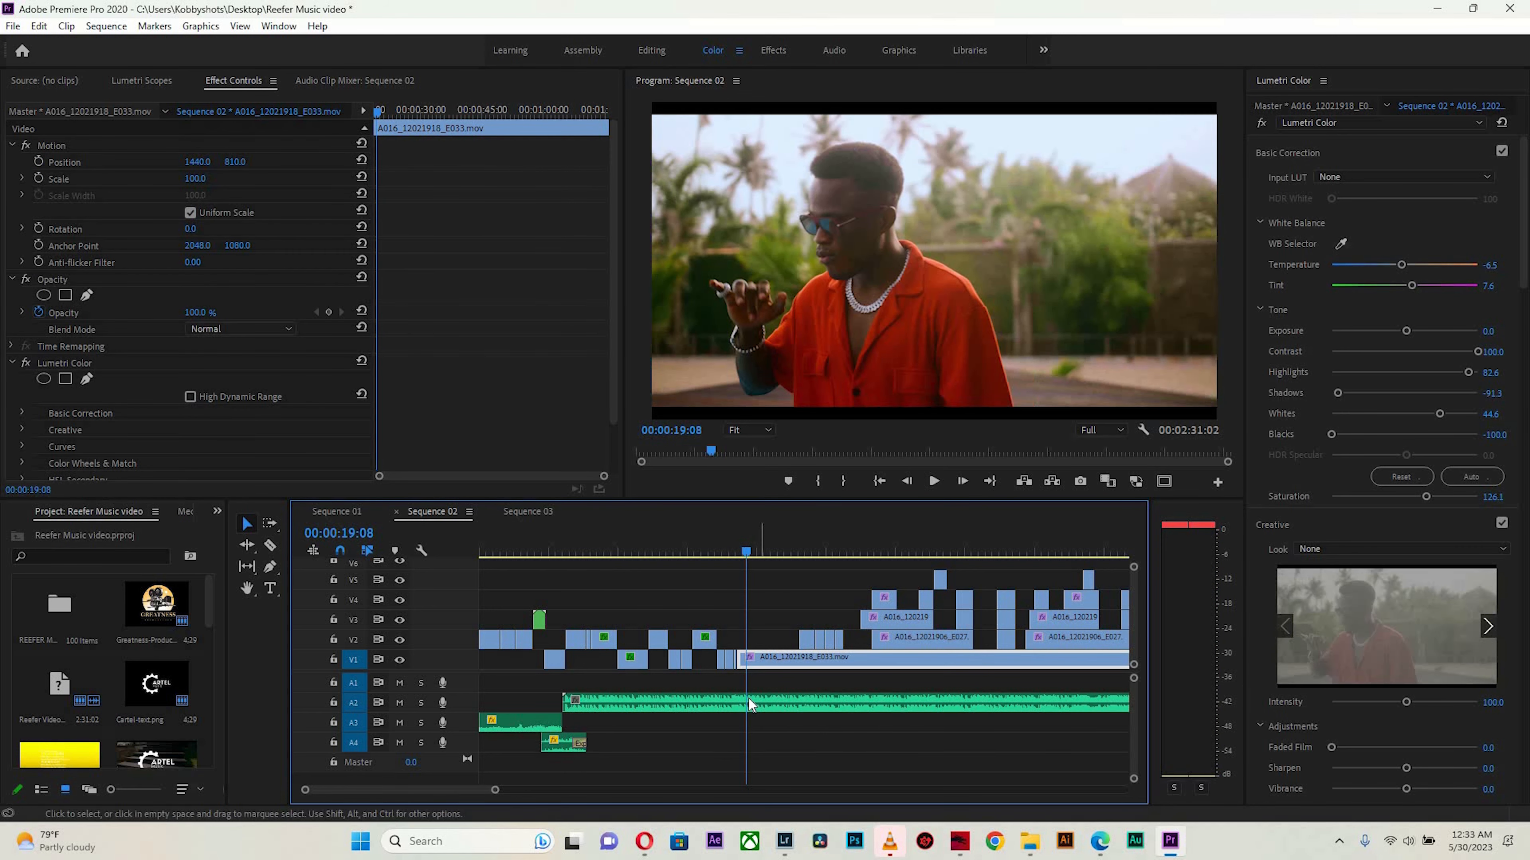
Examine how the clips stack over the V1 performance take from about 00:00:21 to 00:01:00, including the upper video tracks.
key(minus)
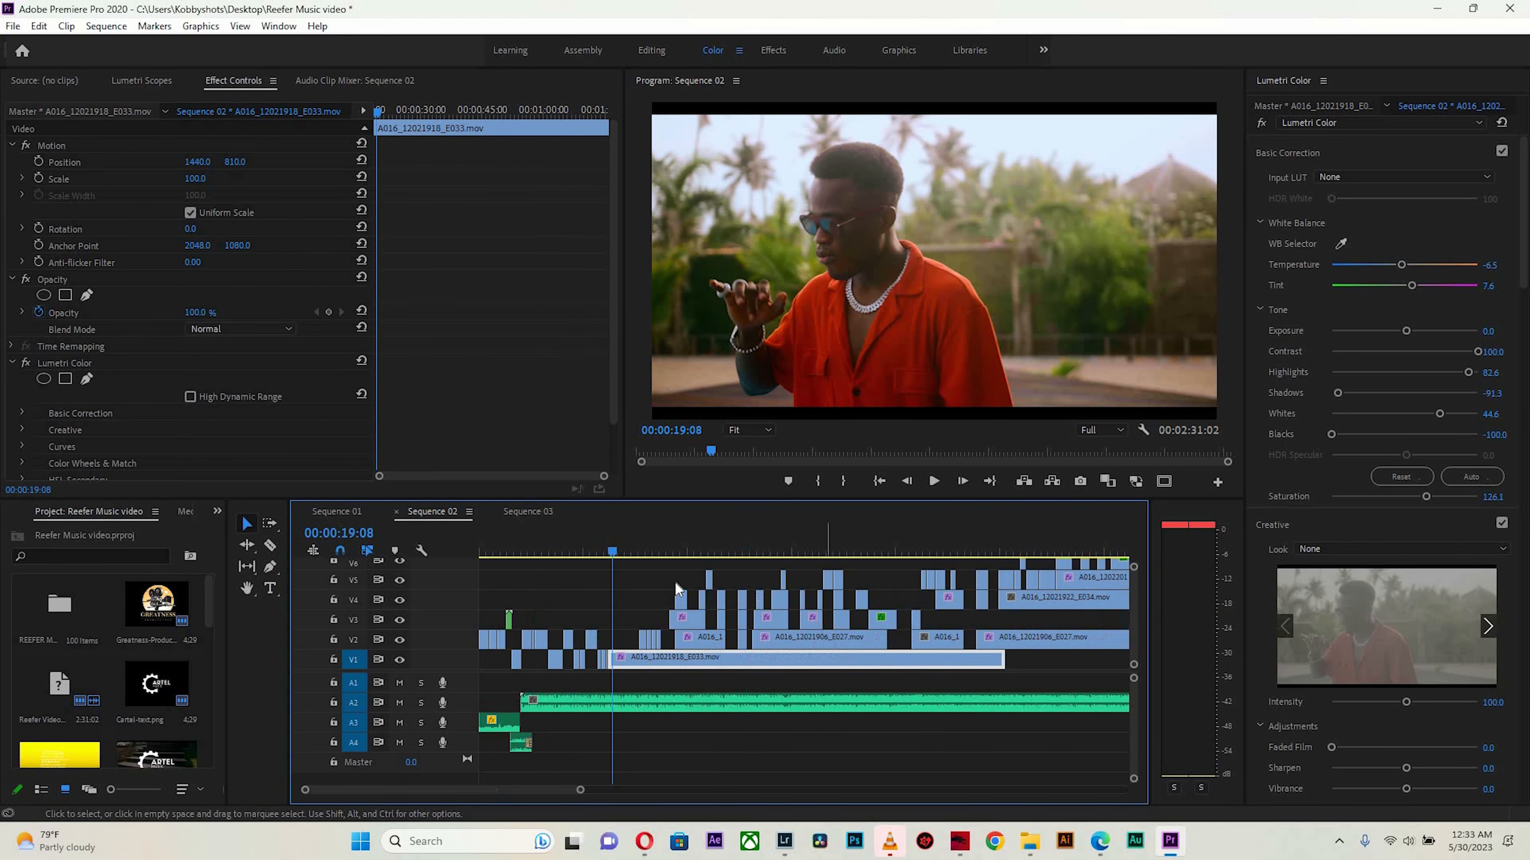
click(624, 544)
click(626, 544)
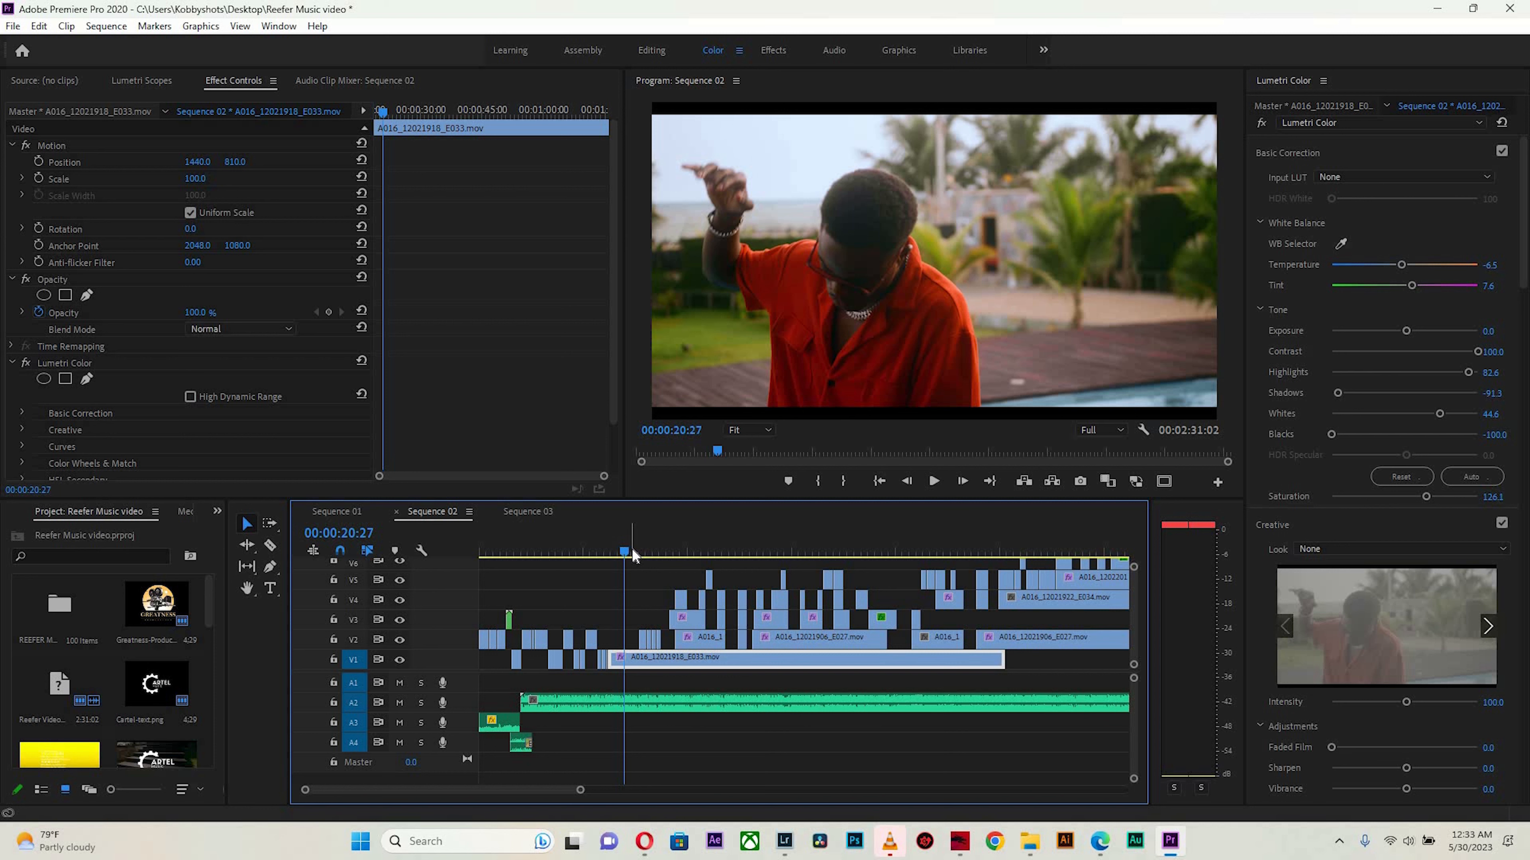
drag(632, 550, 629, 552)
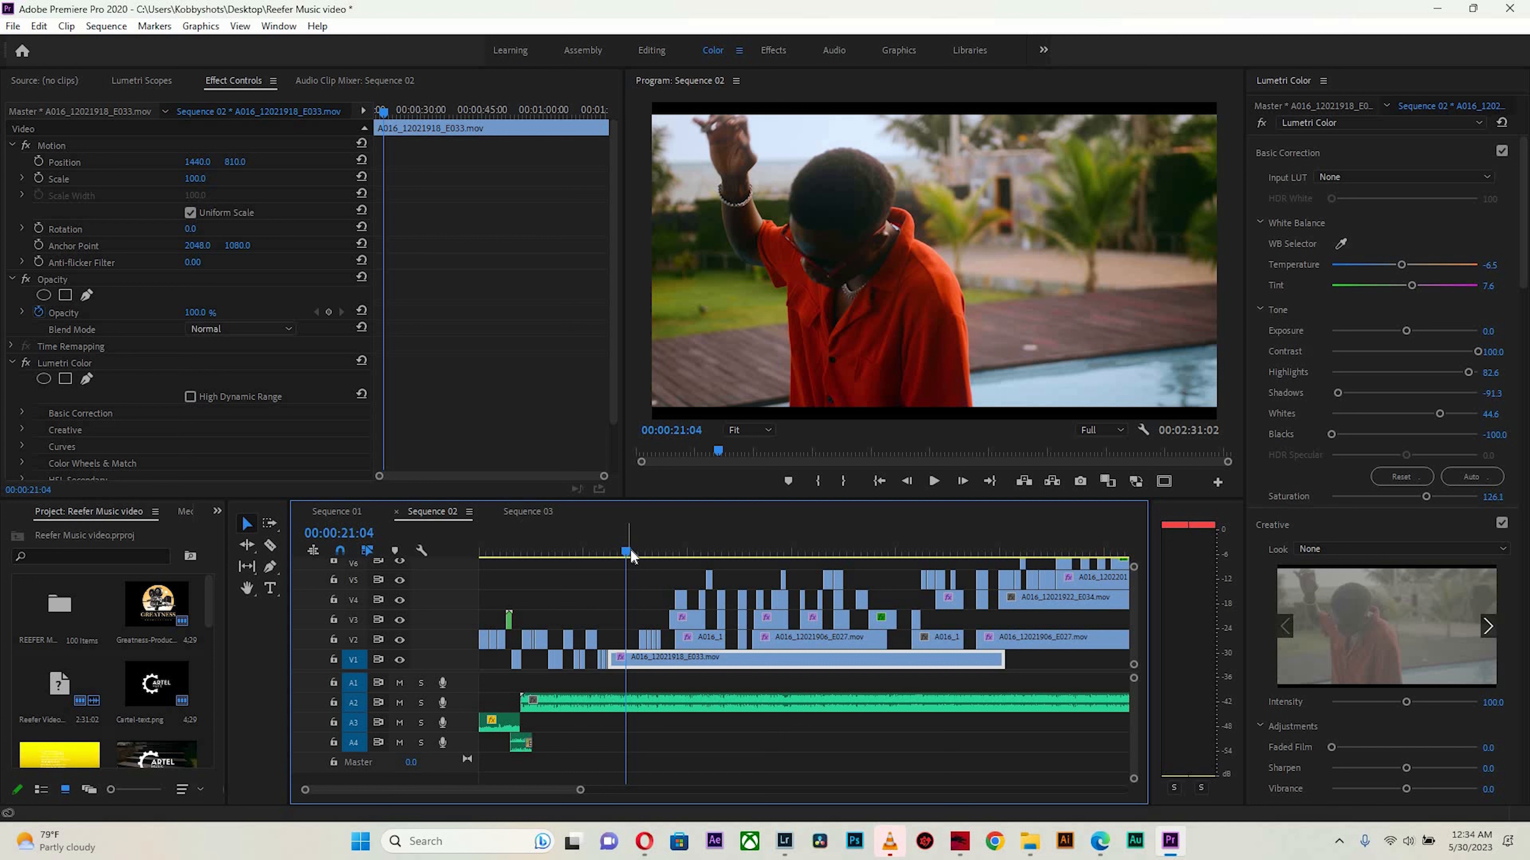
click(816, 551)
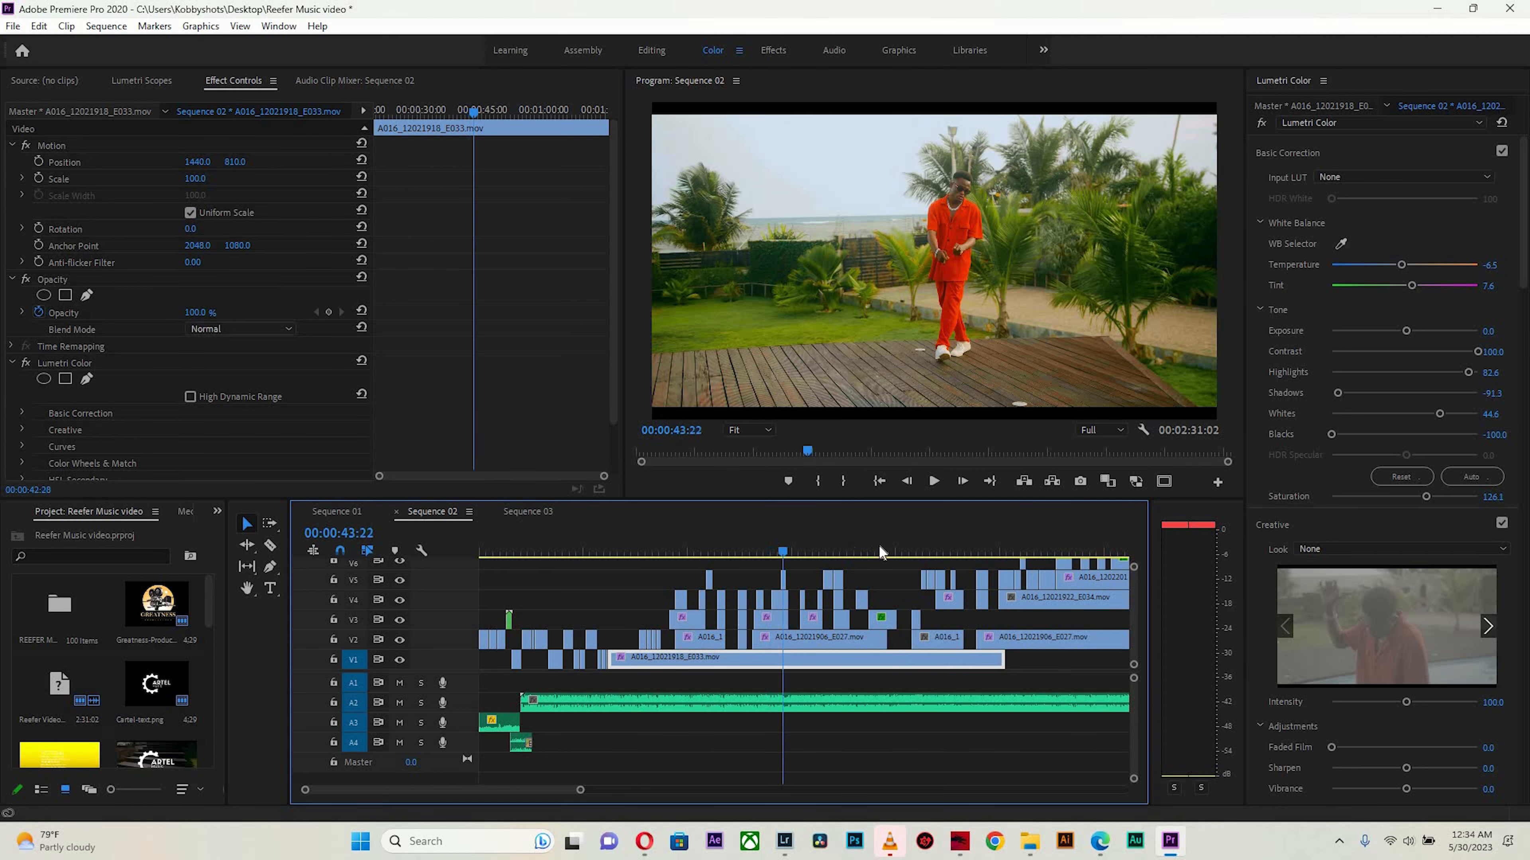
click(896, 551)
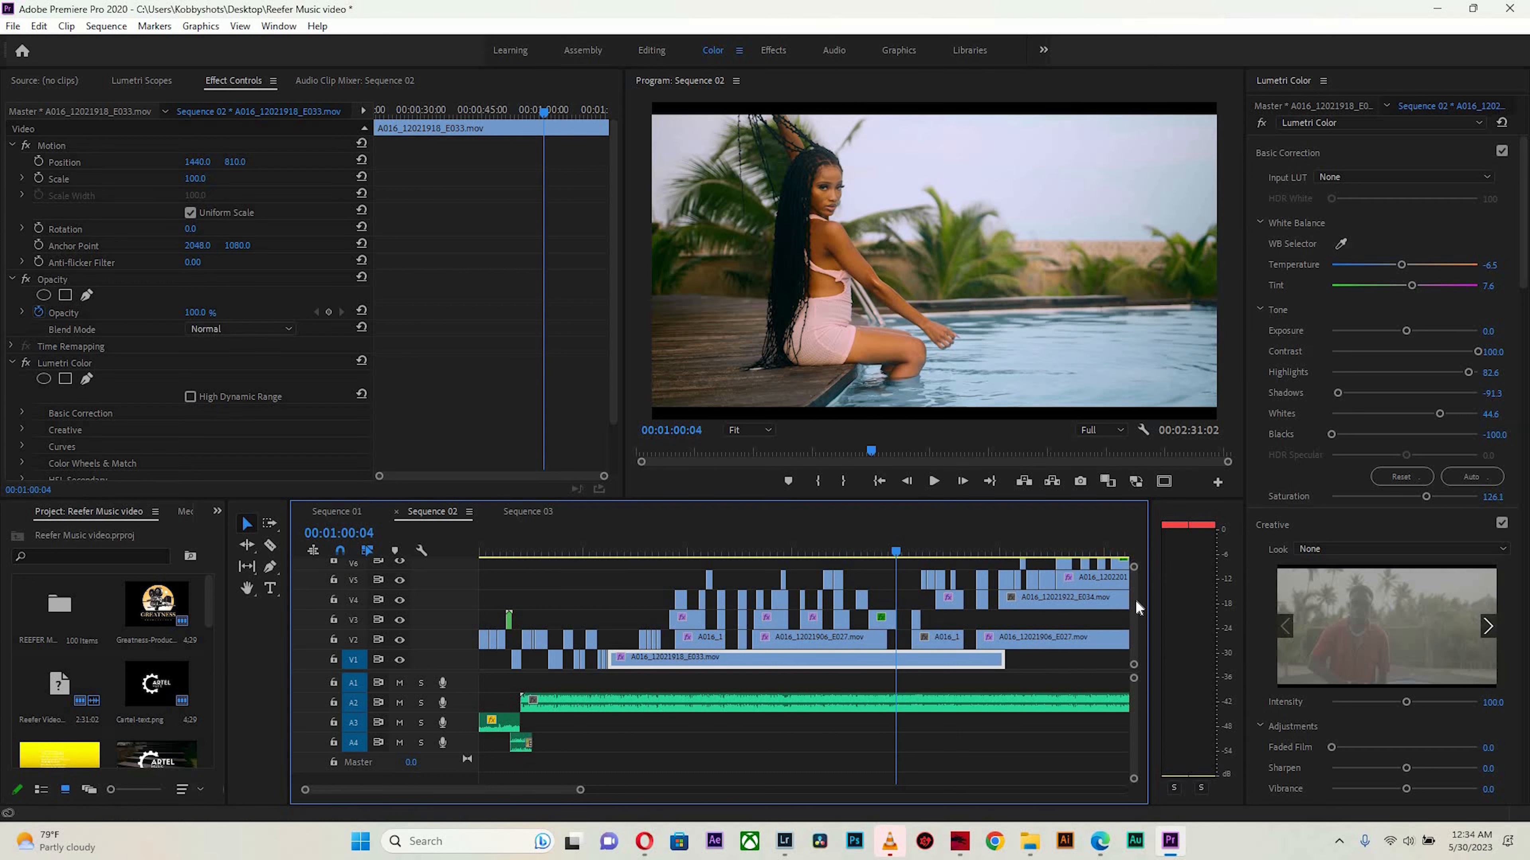
scroll(1132, 610, up, 3)
scroll(1132, 613, down, 1)
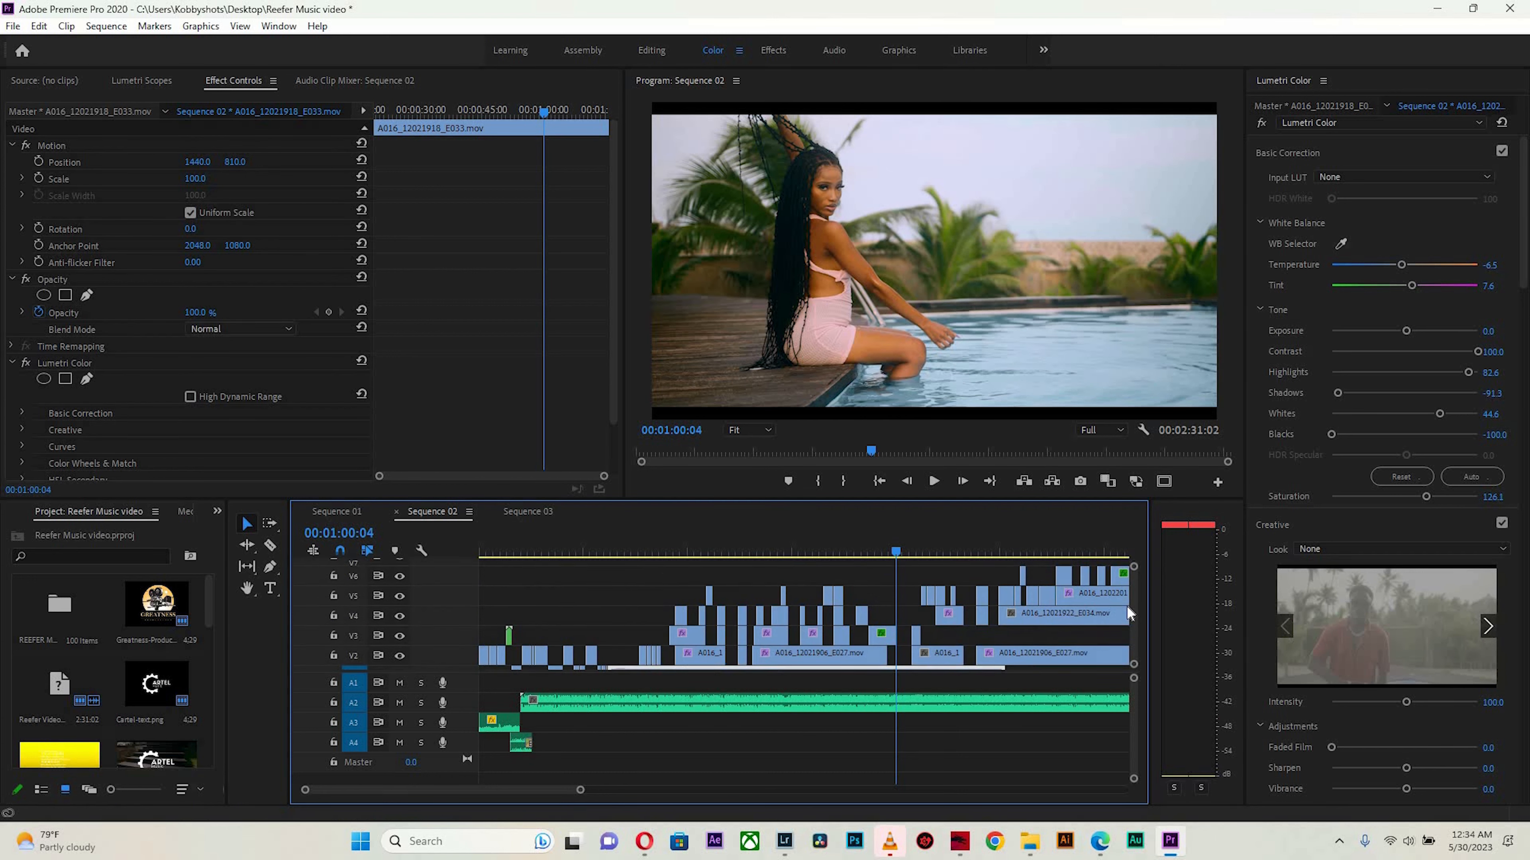
Check where the V1 performance take ends at about 00:01:15 and which clips cover the tracks above it up to about 00:01:19.
scroll(1128, 621, down, 5)
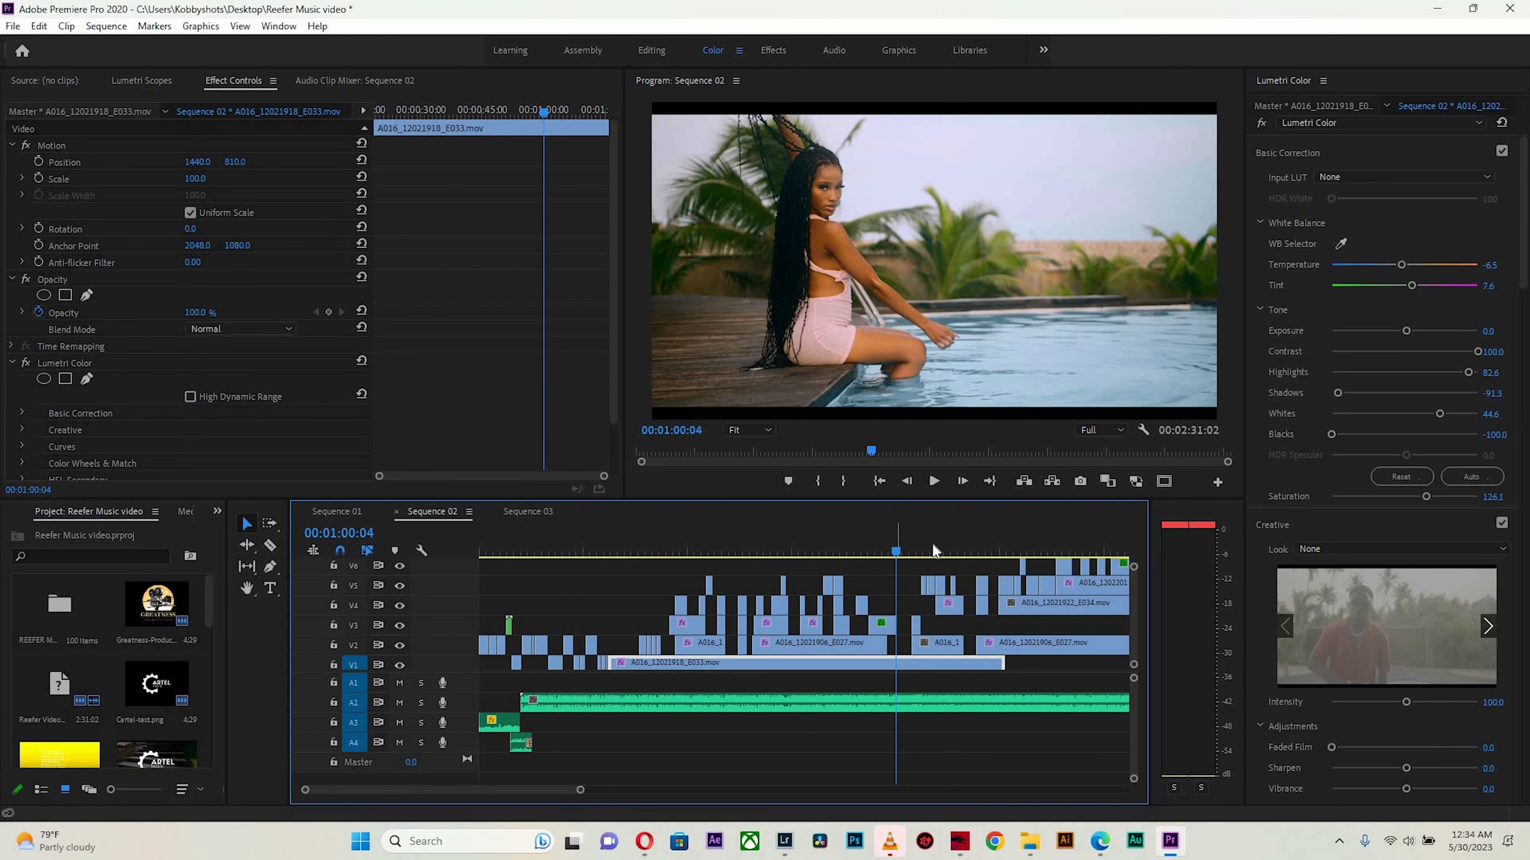
drag(937, 549, 1005, 555)
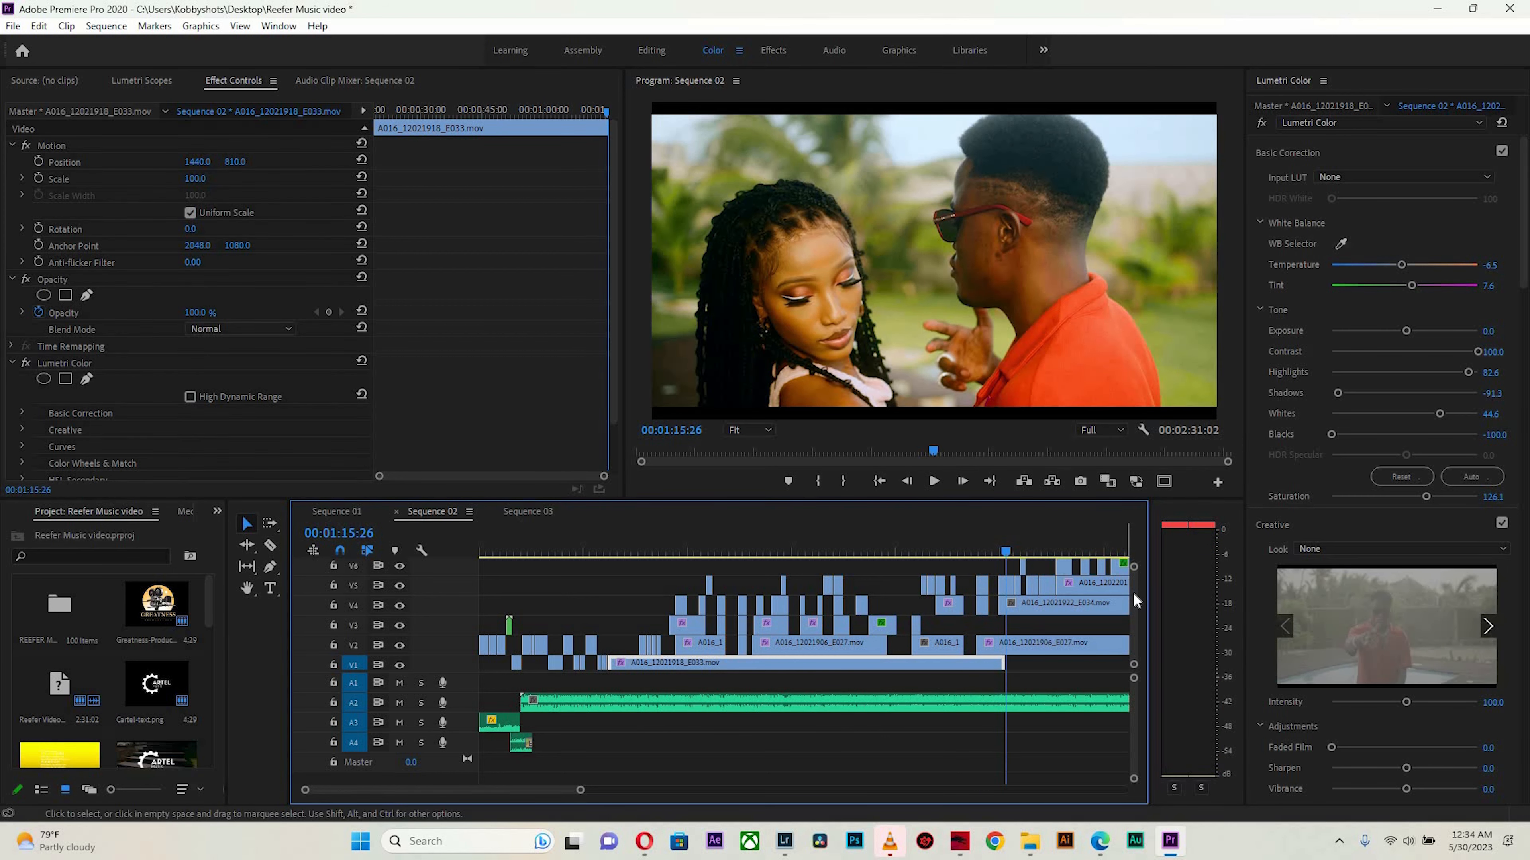
scroll(1132, 590, up, 3)
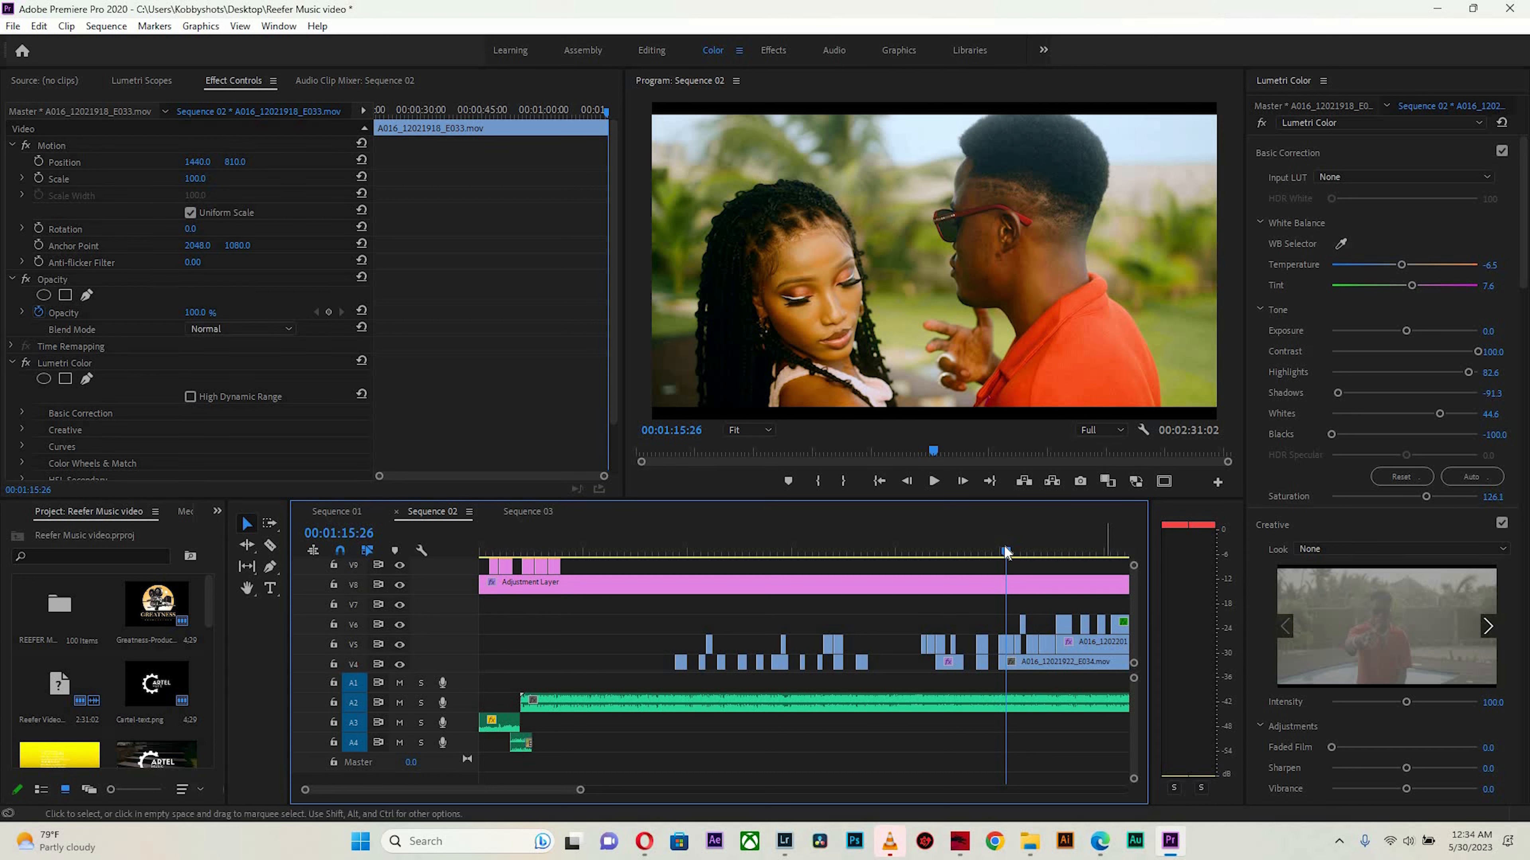
click(1031, 552)
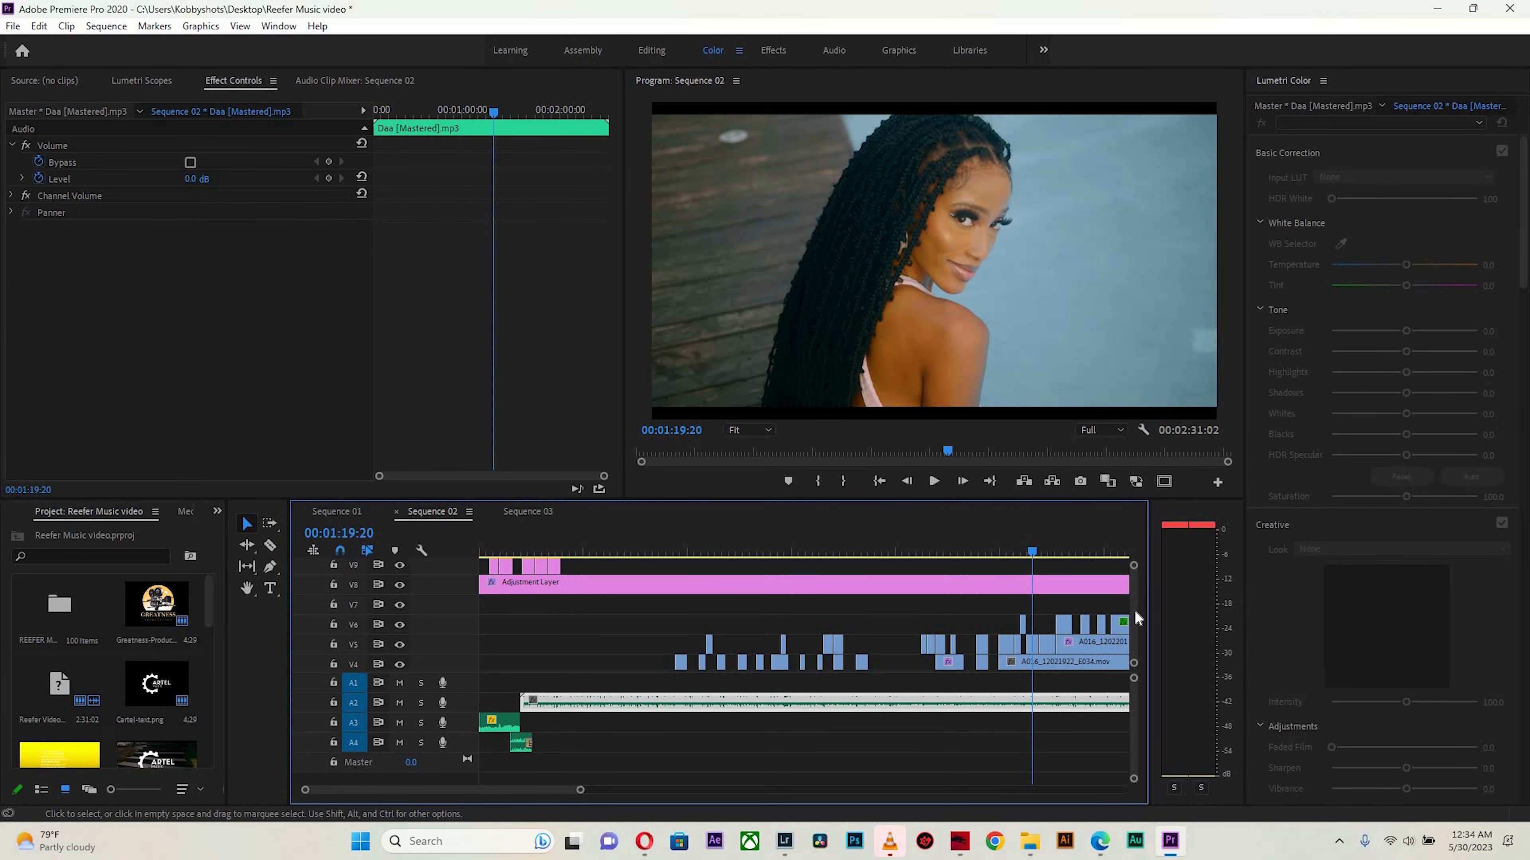
scroll(1132, 602, down, 3)
click(1035, 550)
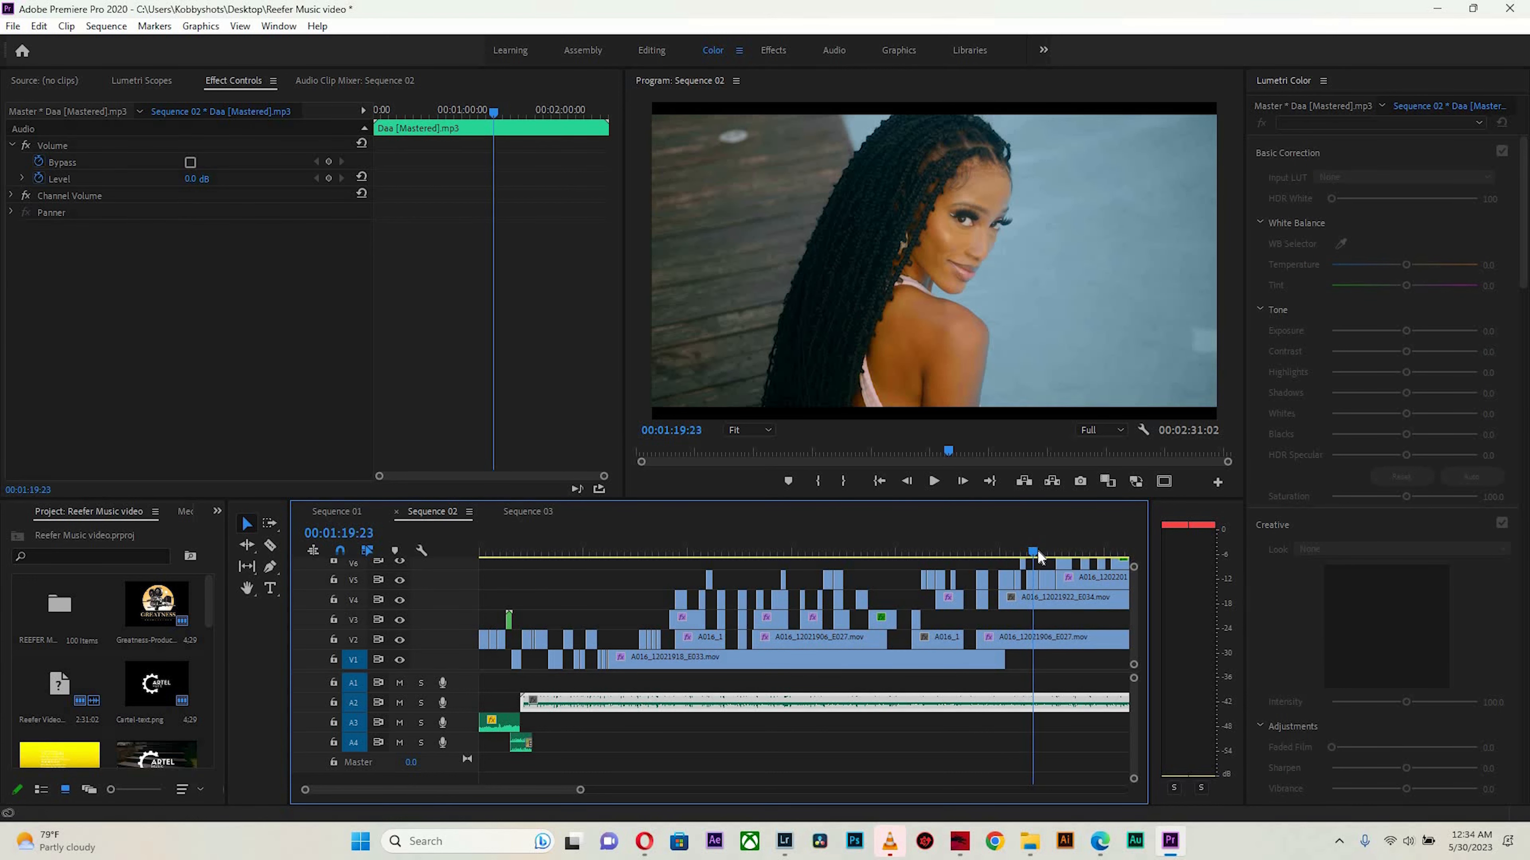
drag(1037, 550, 991, 554)
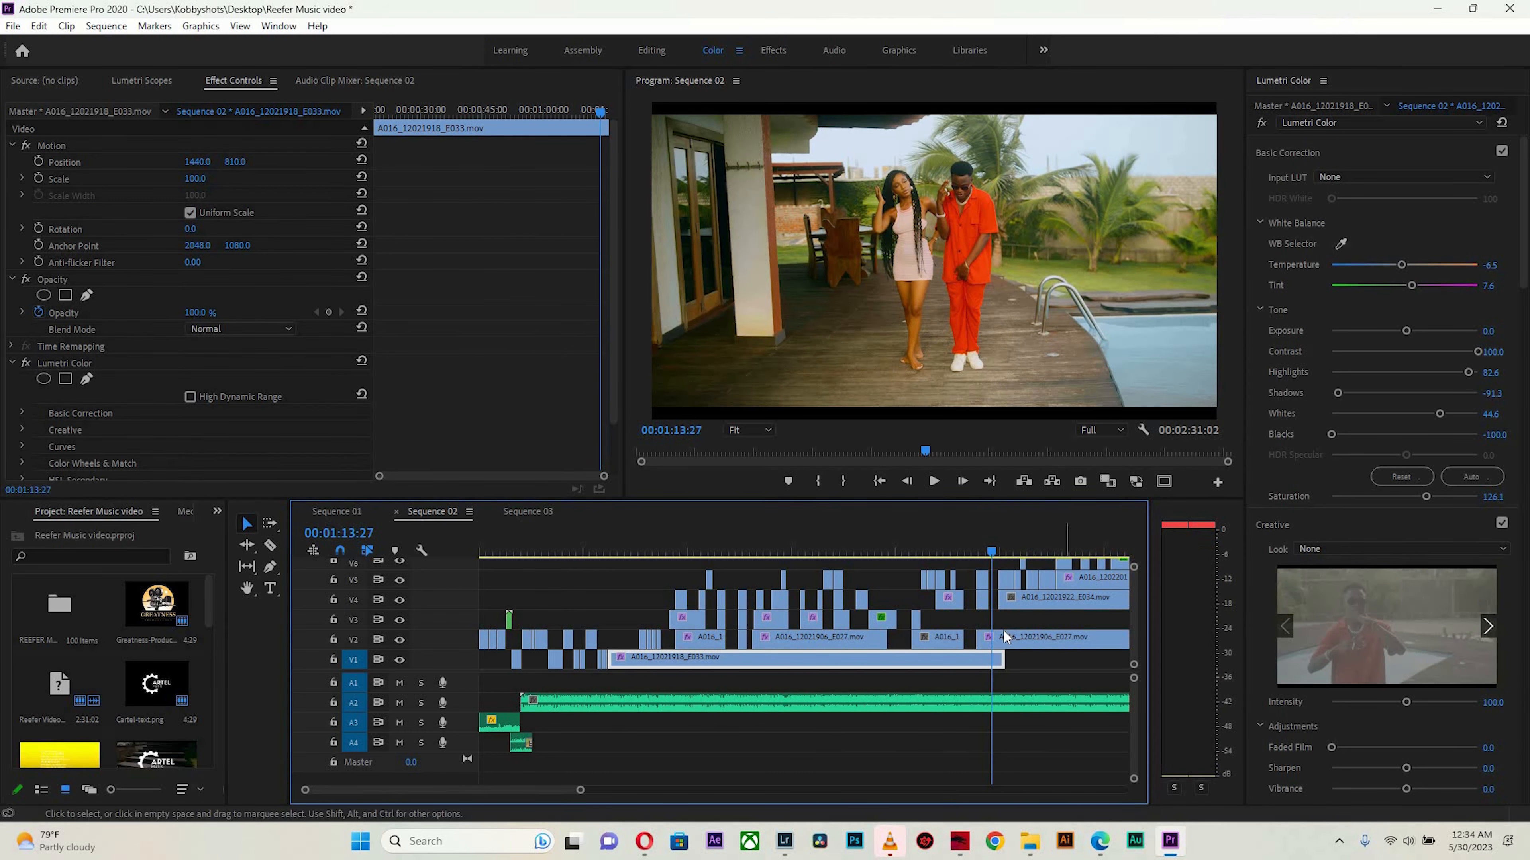
Play the handover after the V1 take ends, from about 00:01:15 to 00:01:21, at a closer timeline scale.
key(equal)
key(equal)
drag(842, 551, 886, 550)
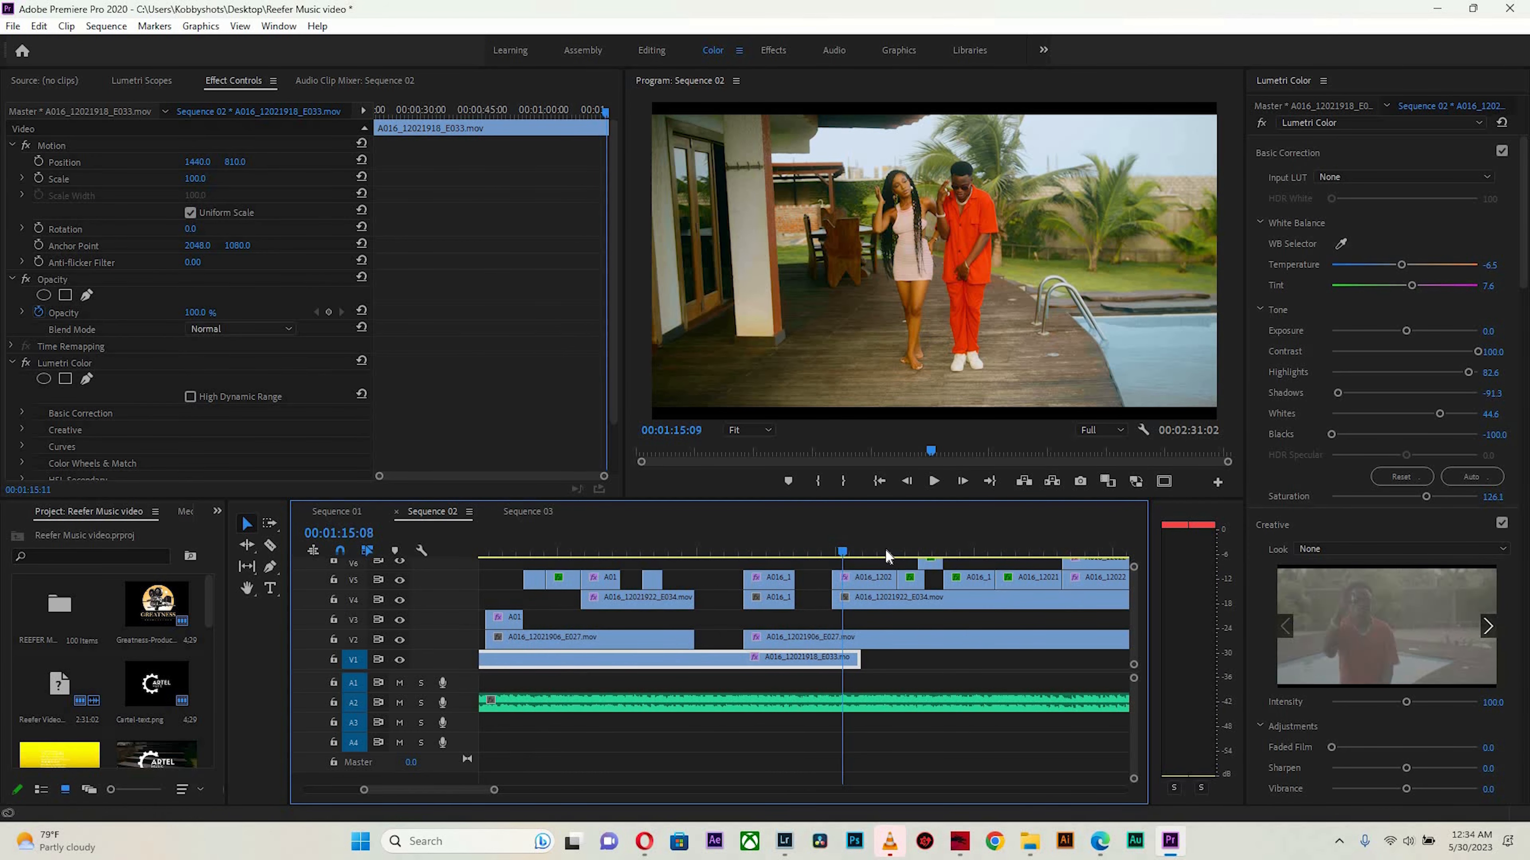
key(space)
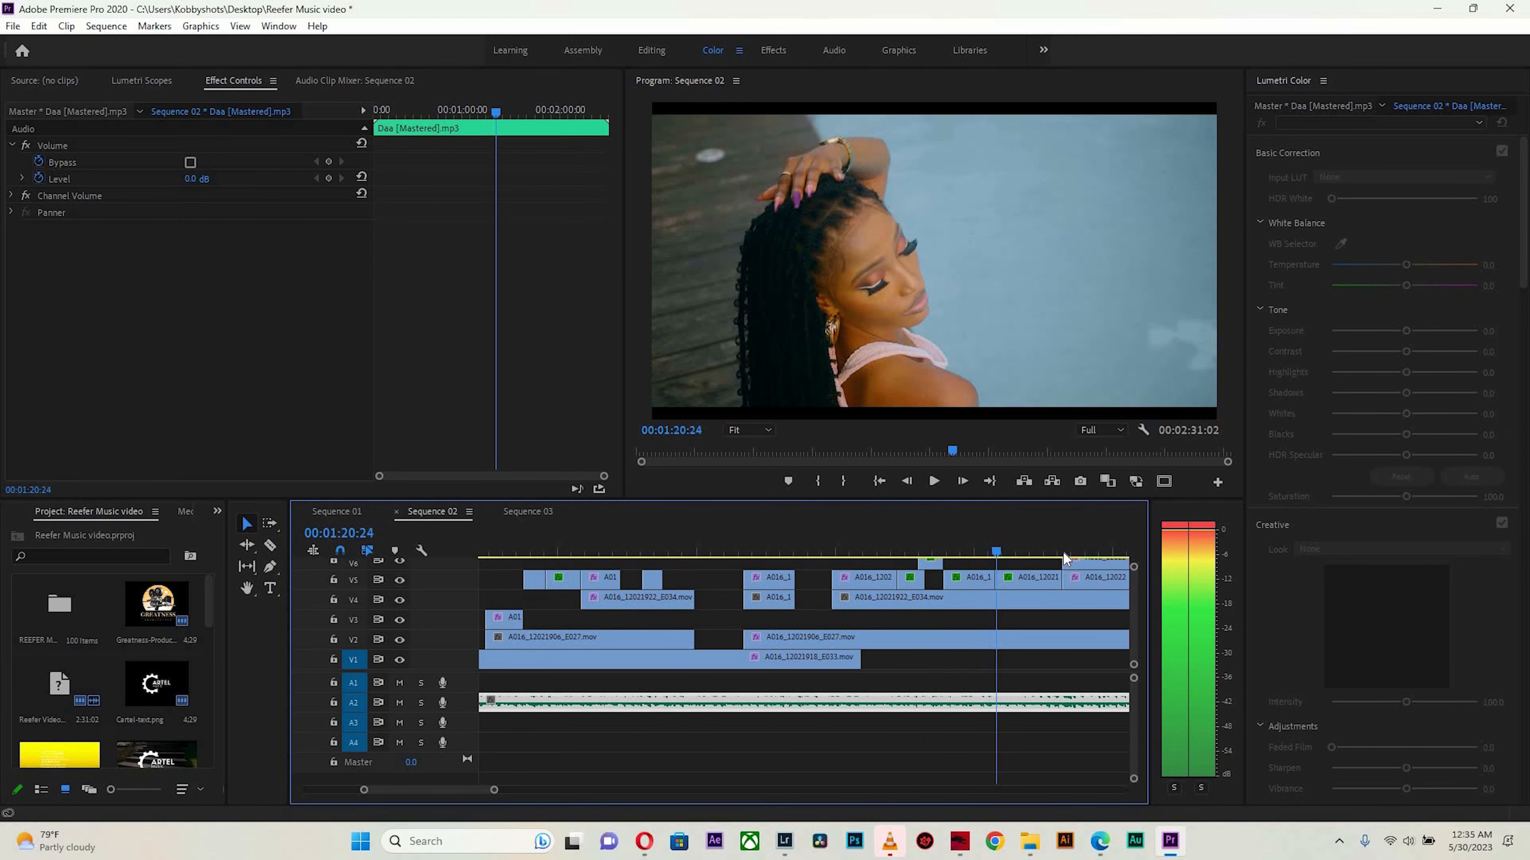
drag(1063, 553, 880, 536)
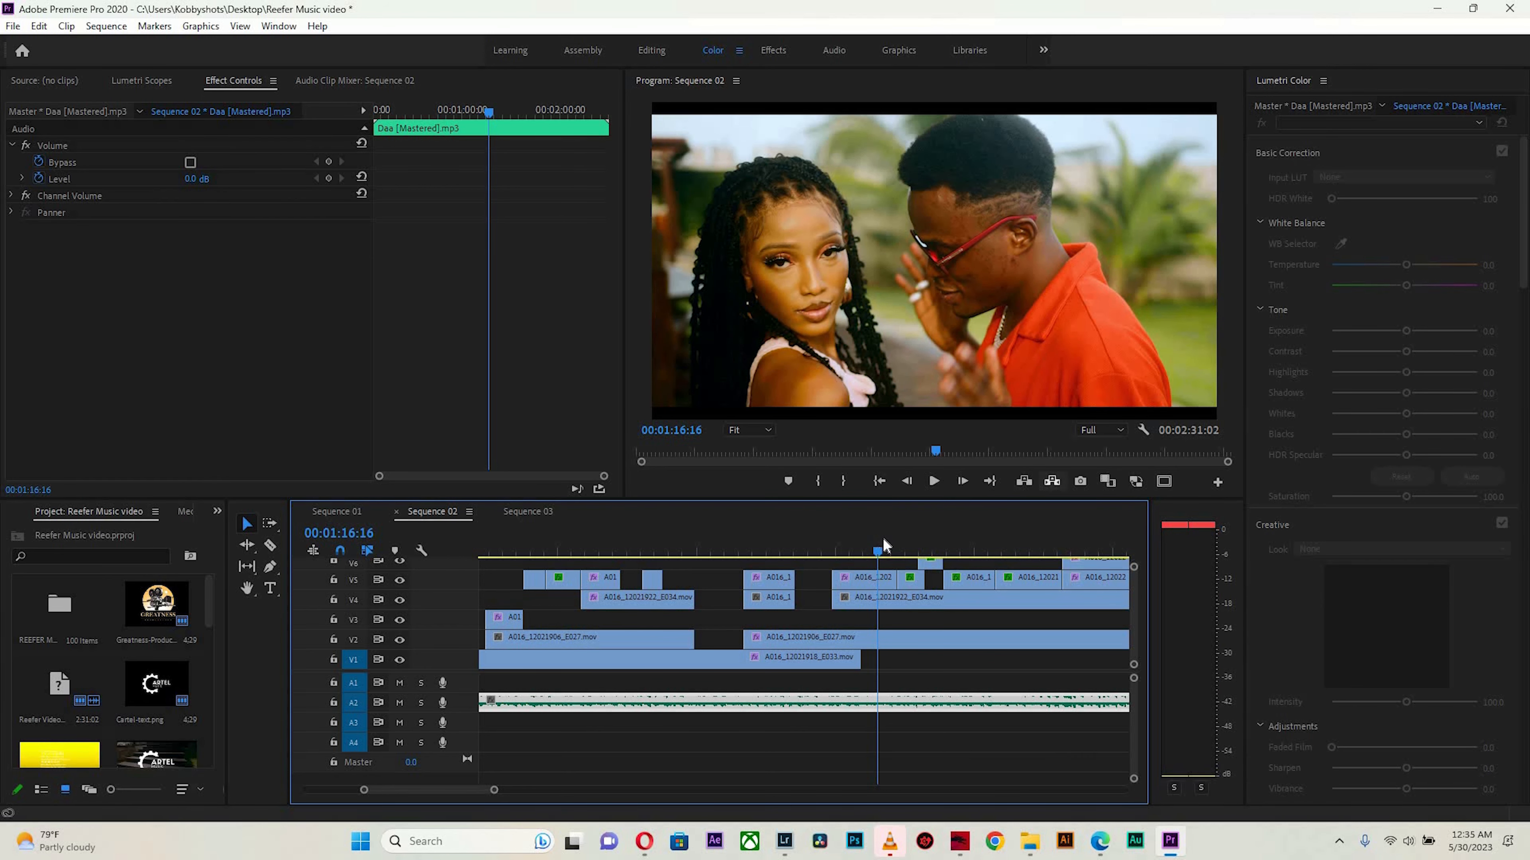
drag(883, 543, 1017, 529)
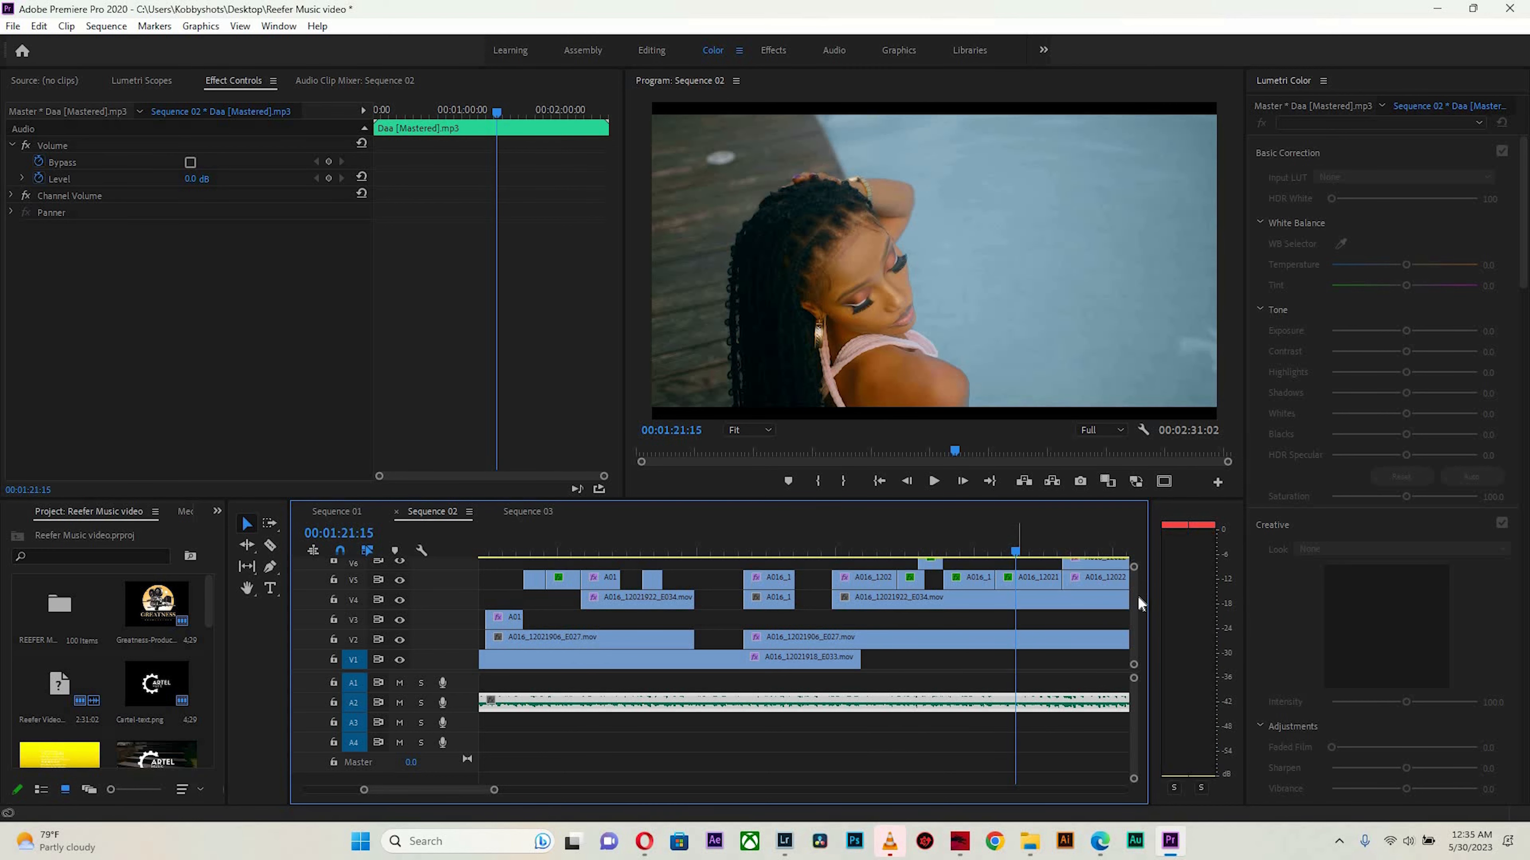
Examine how clips stack on V4 to V7 beneath the adjustment layer from about 00:01:21 to 00:01:31.
scroll(1133, 593, up, 5)
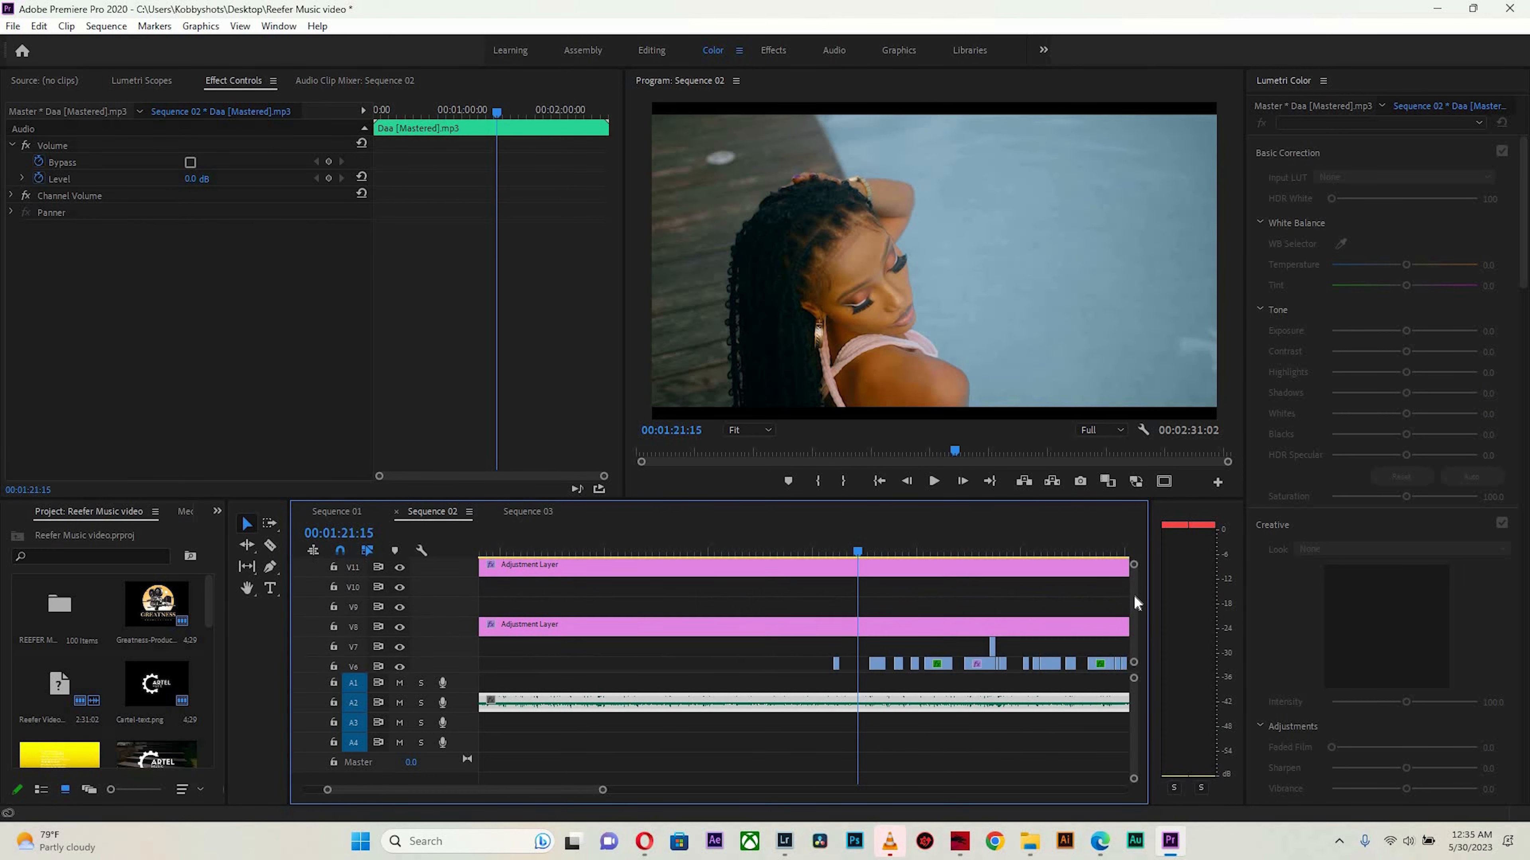
scroll(1133, 593, down, 2)
drag(877, 552, 888, 551)
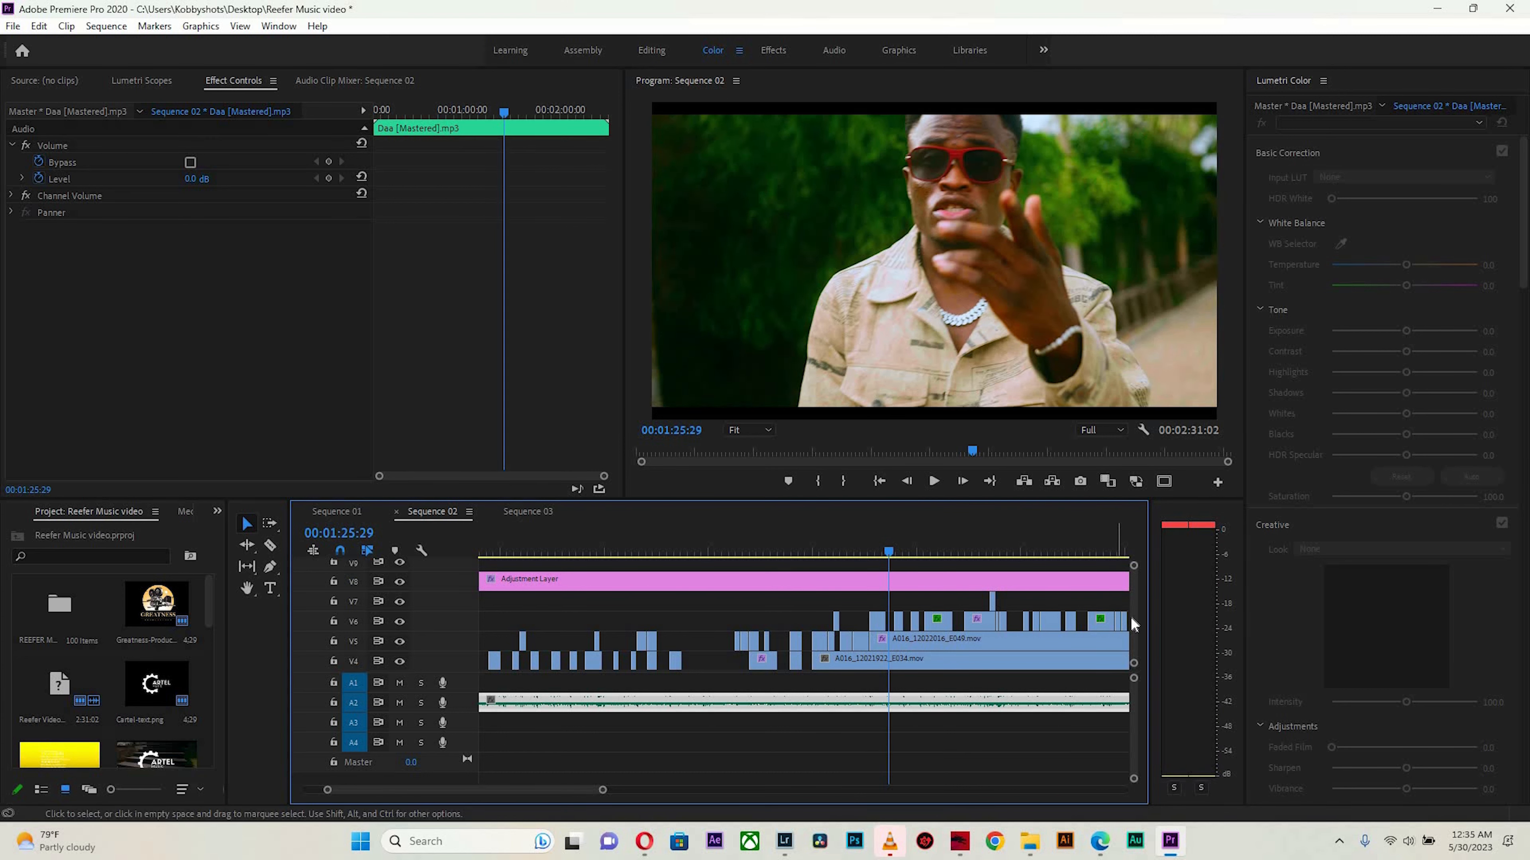
scroll(903, 570, down, 3)
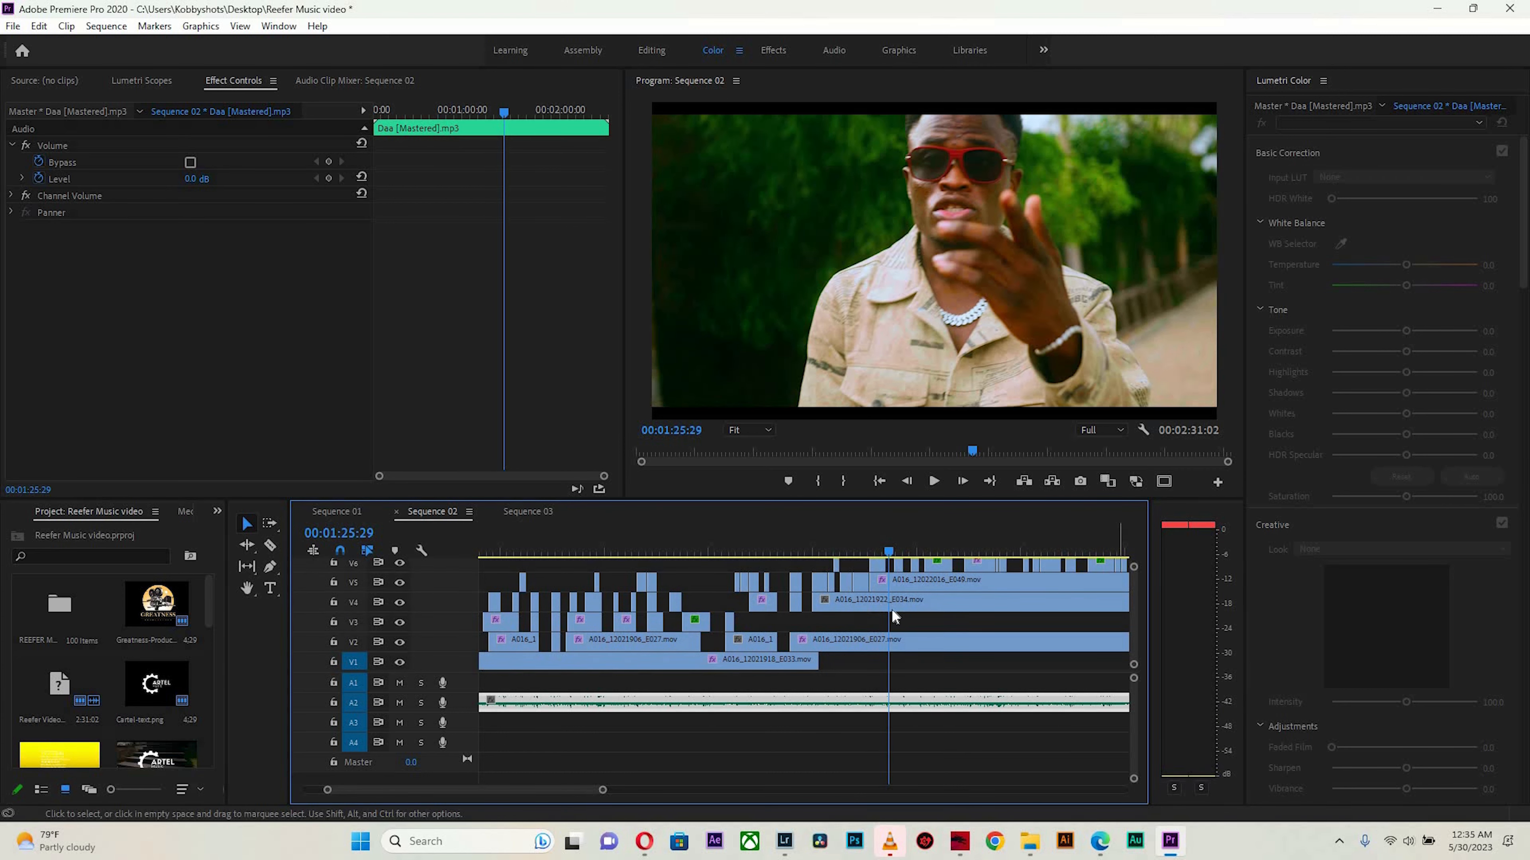
scroll(1132, 586, up, 2)
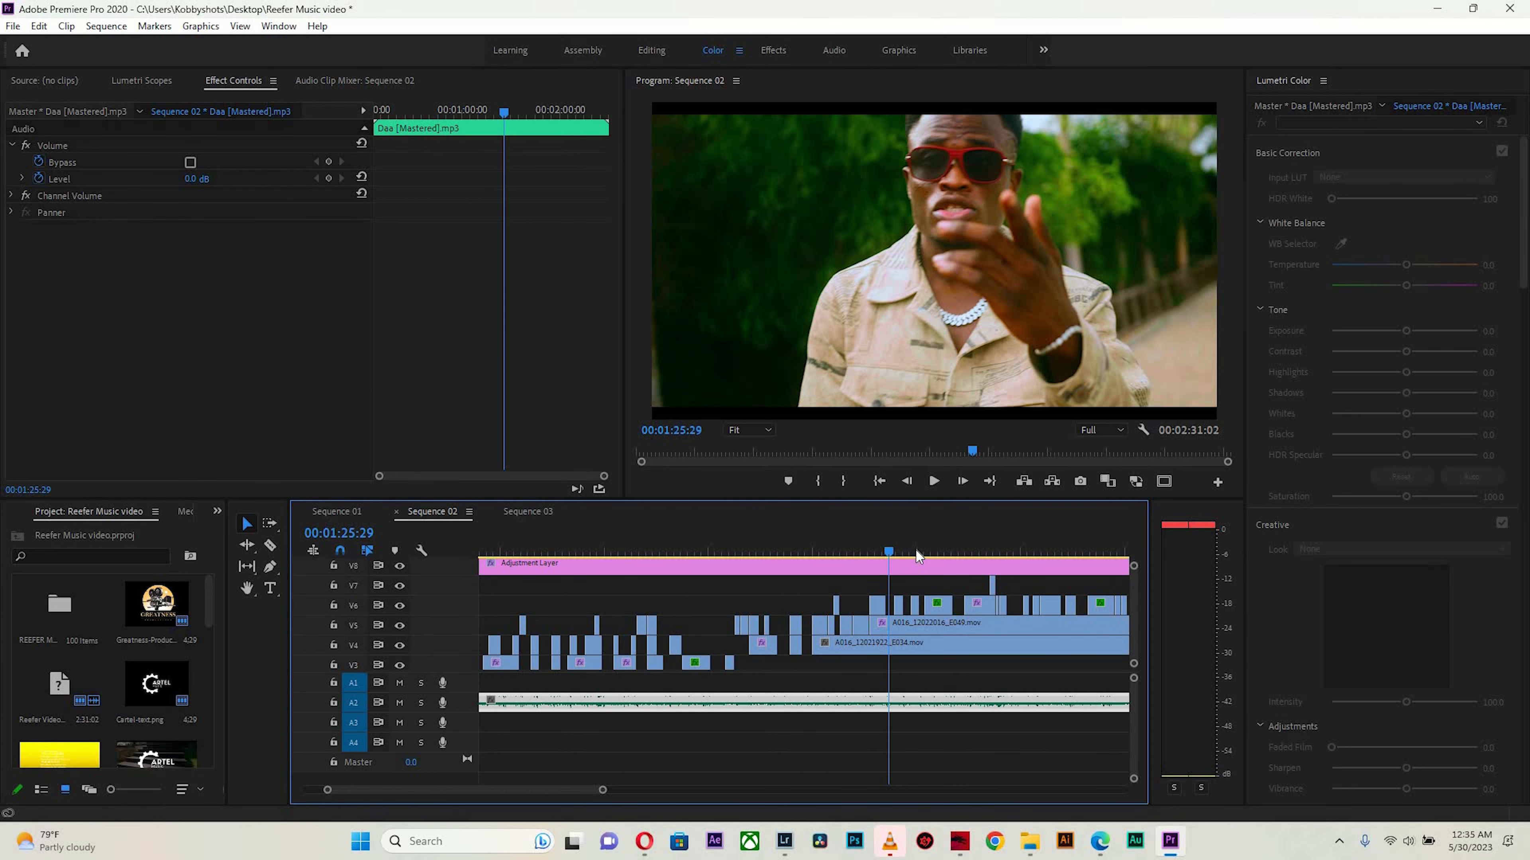
scroll(915, 551, left, 1)
click(993, 553)
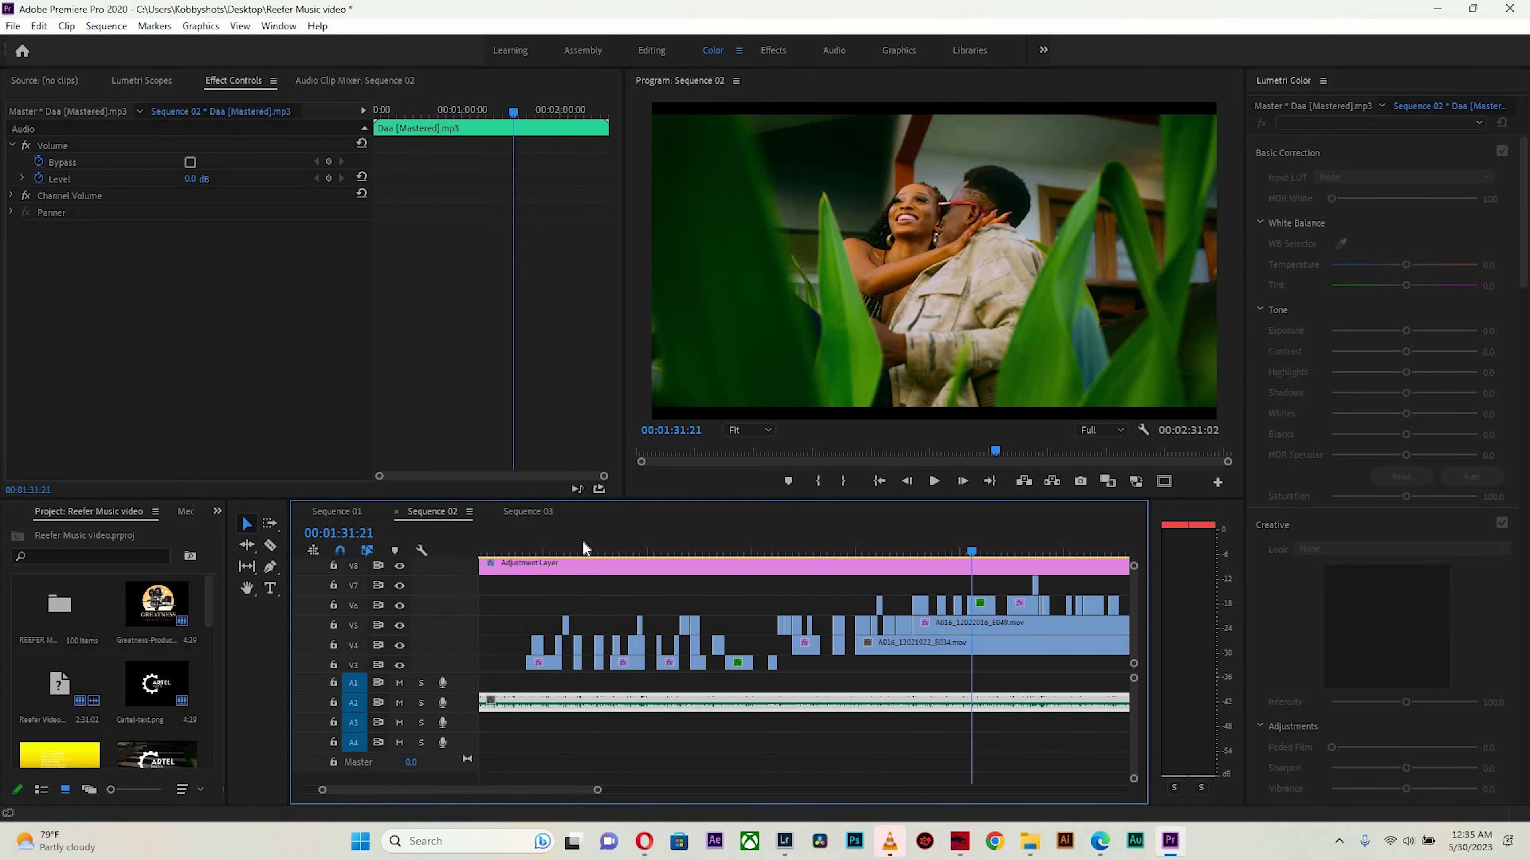
Play the first cutaways over the performance take from about 00:00:27 to 00:00:33.
click(529, 548)
key(space)
click(529, 548)
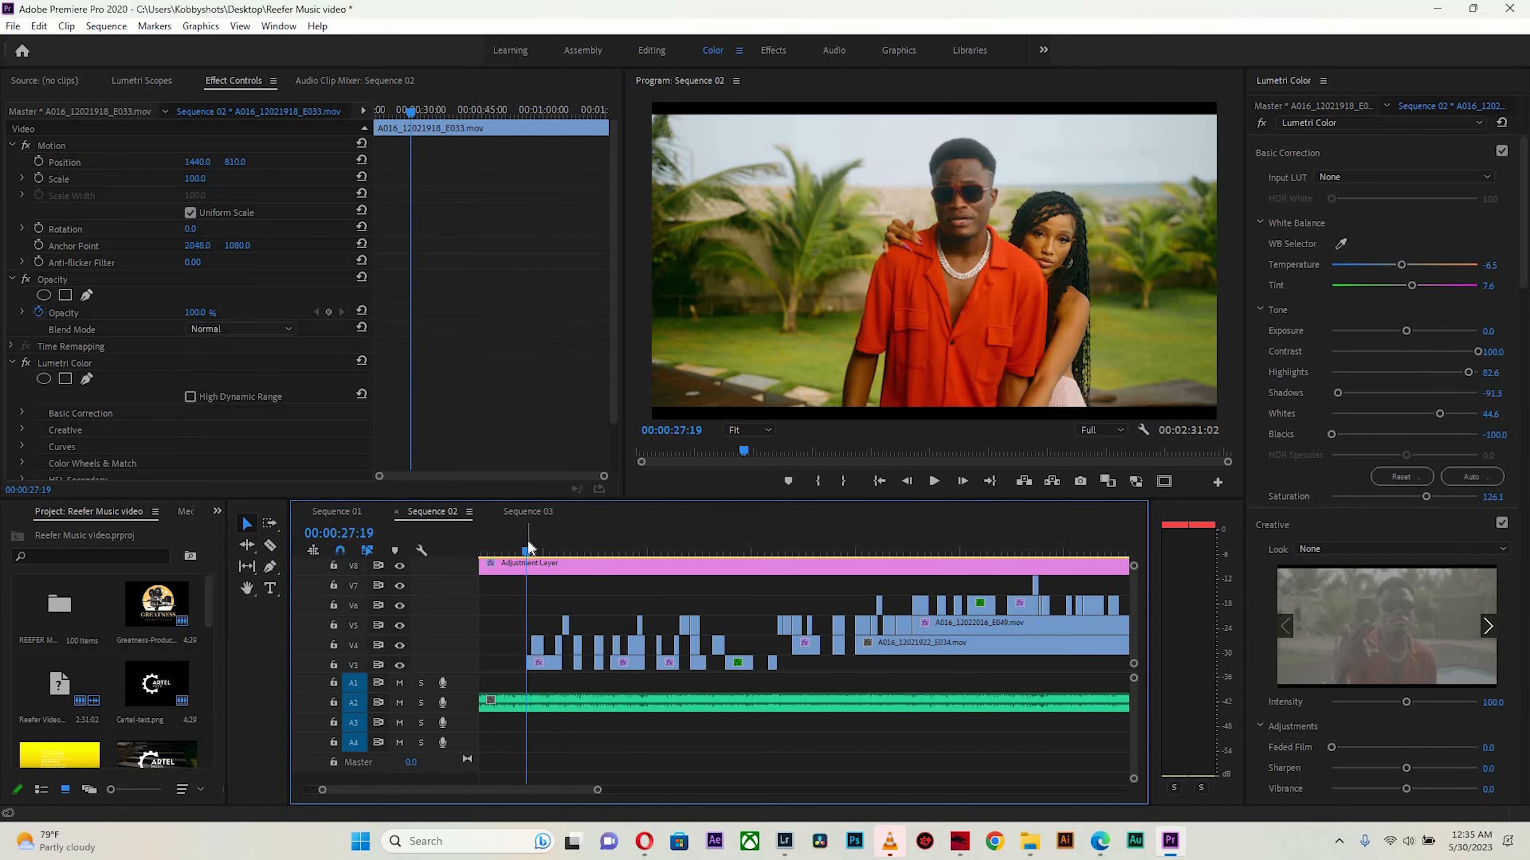
key(space)
click(557, 554)
key(space)
key(space)
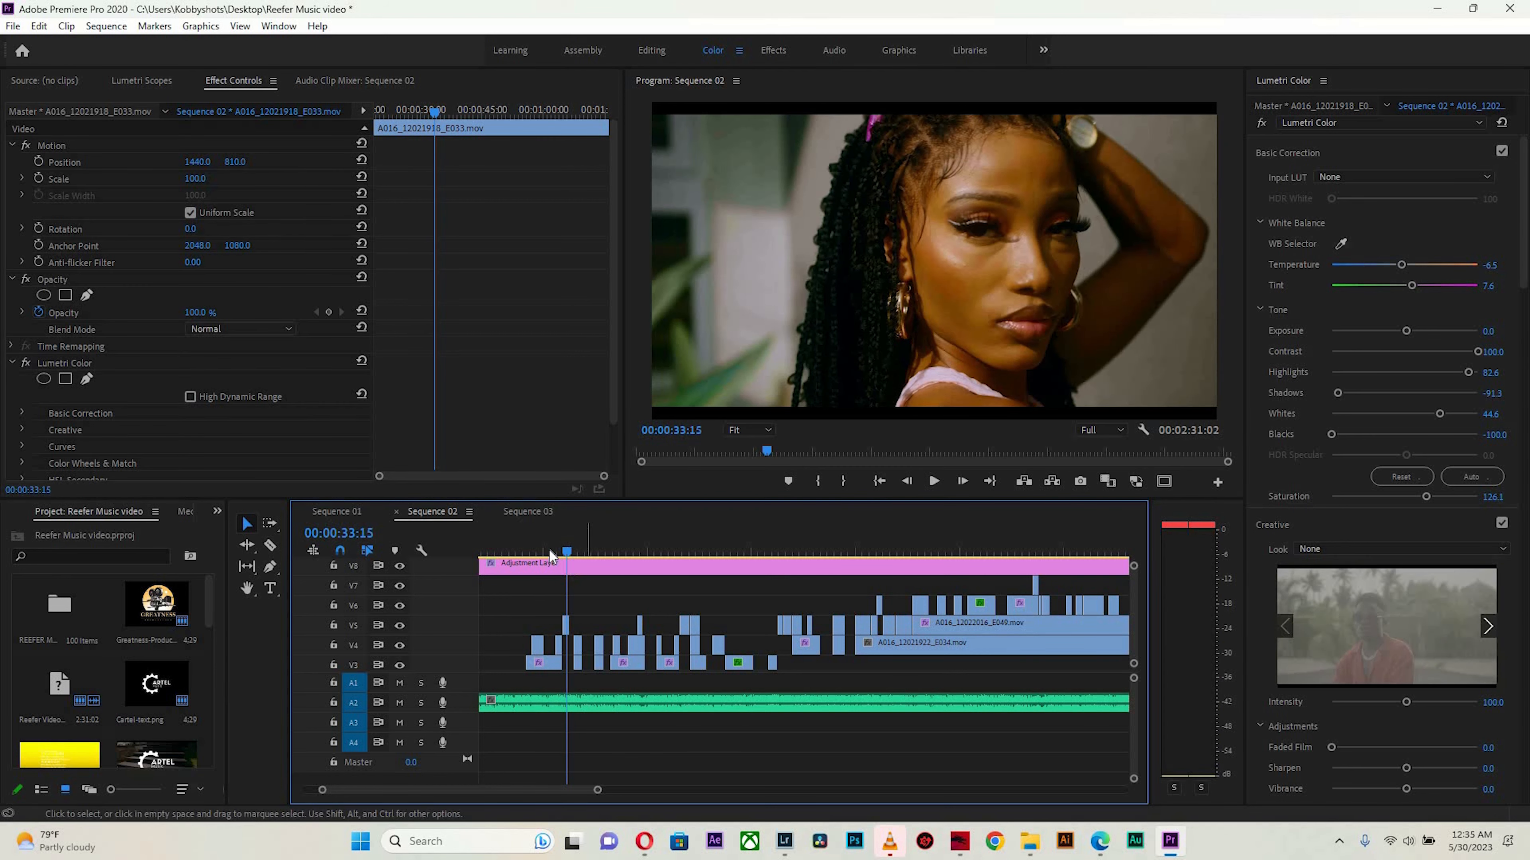
Review the cutaway section again from about 00:00:28, playing it through to about 00:00:50.
click(530, 553)
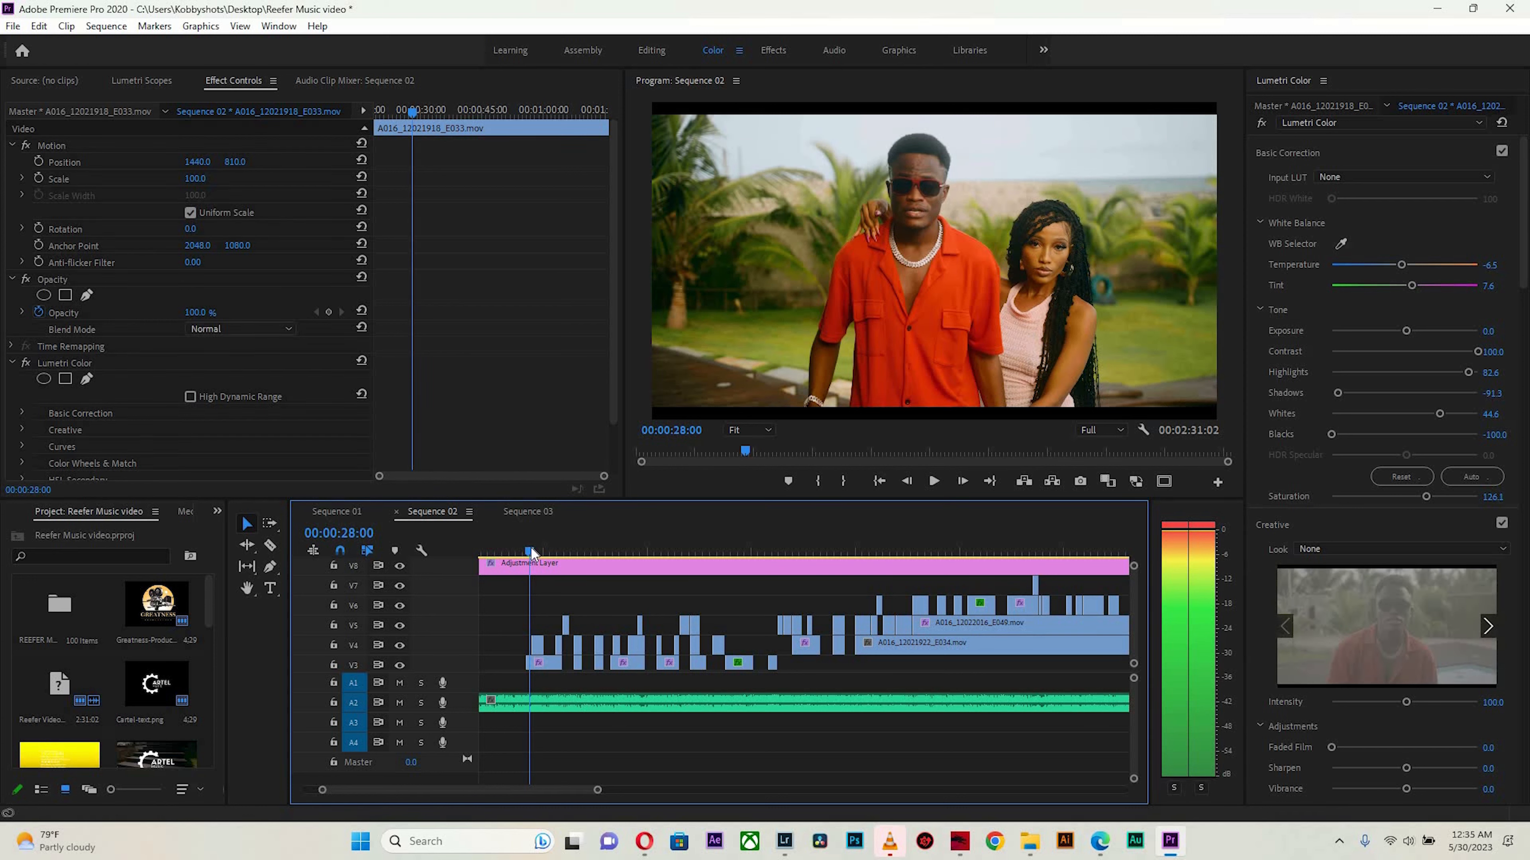
key(Left)
key(Left)
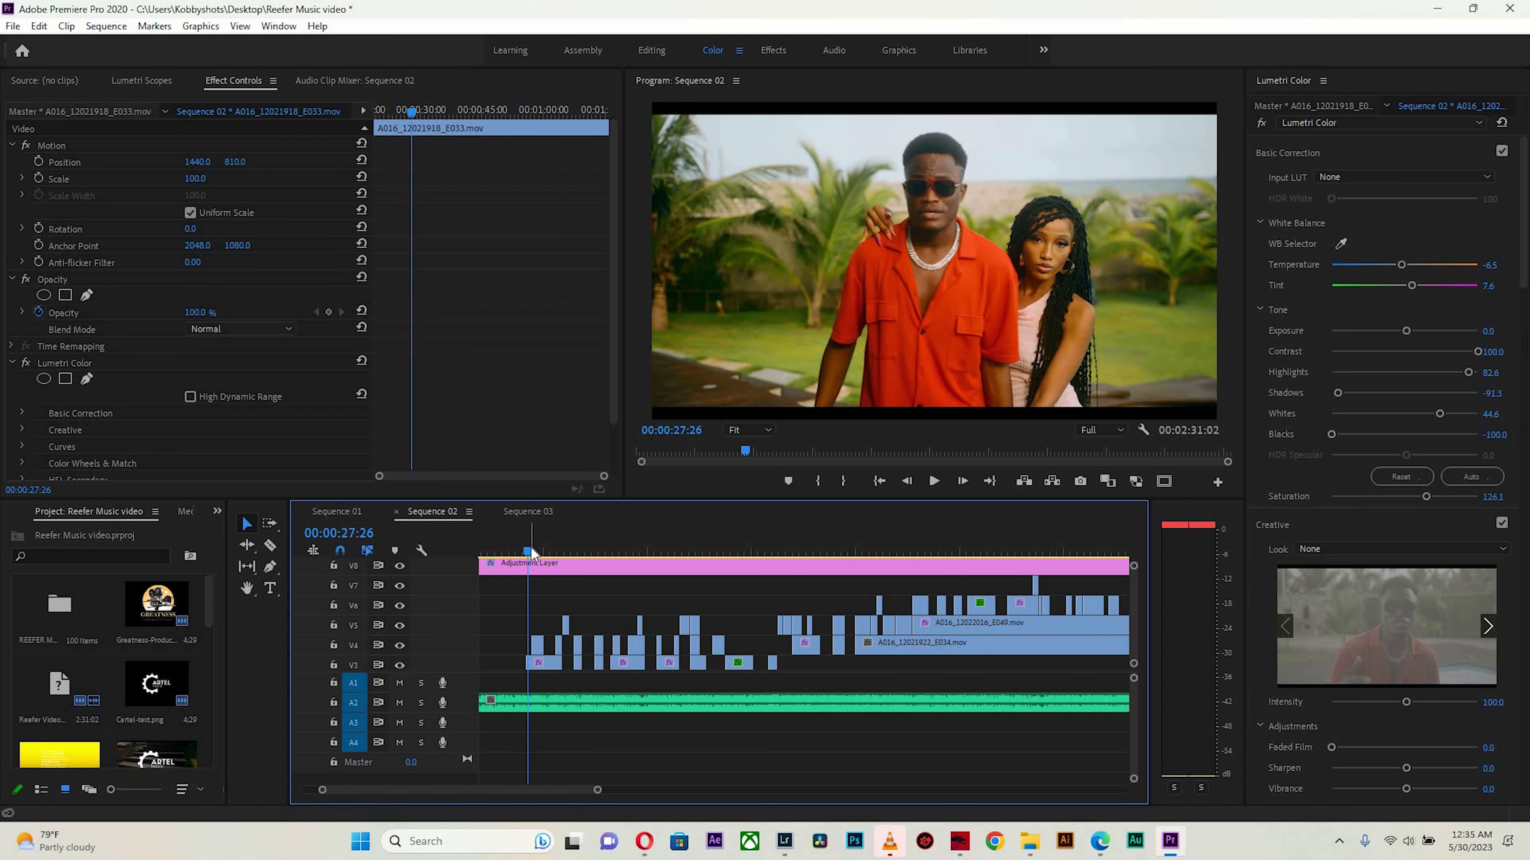
click(591, 550)
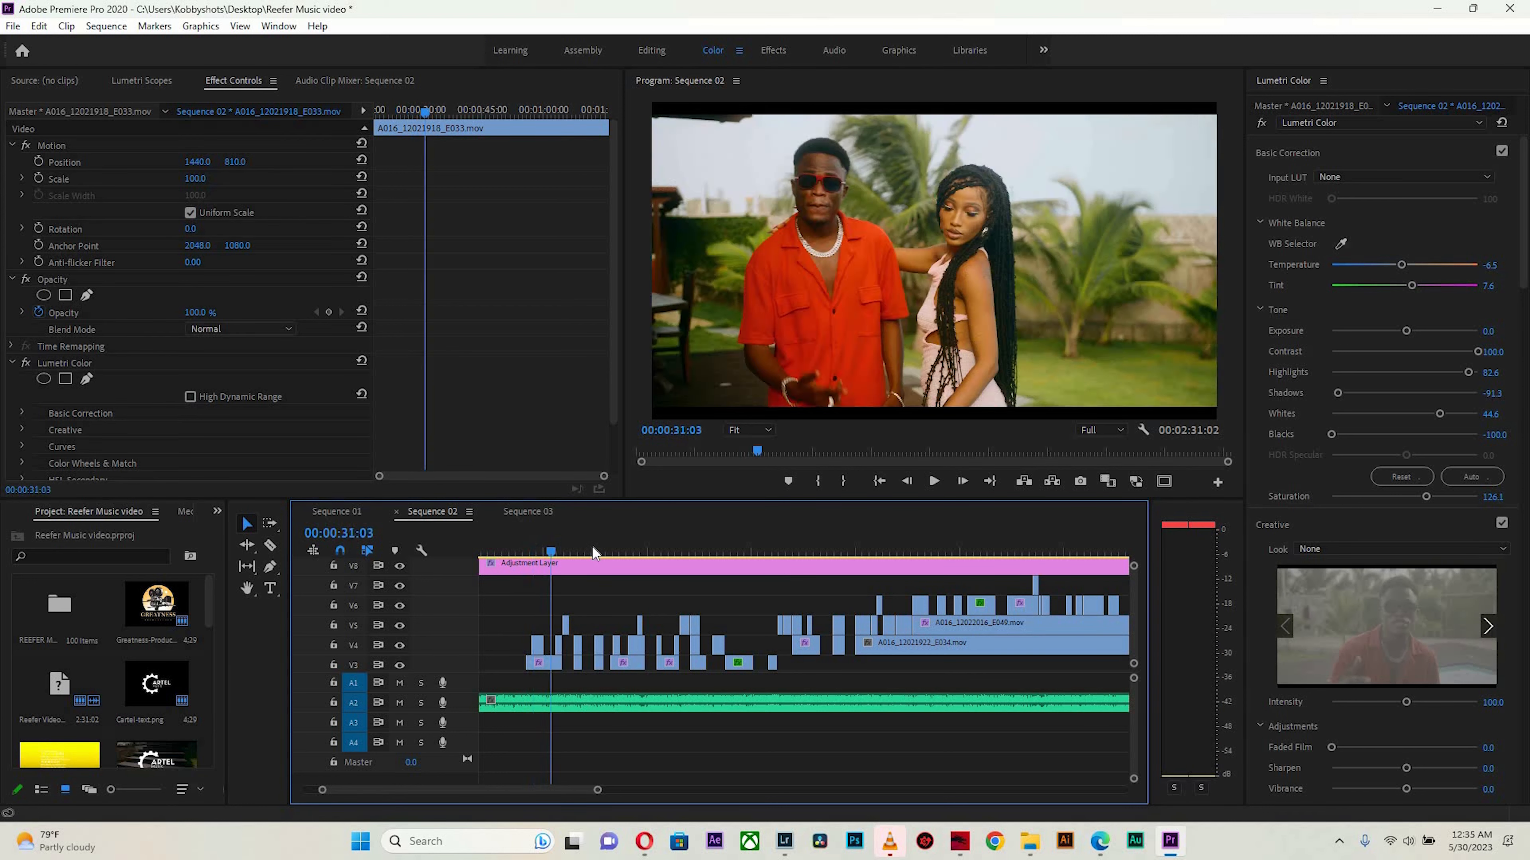
key(space)
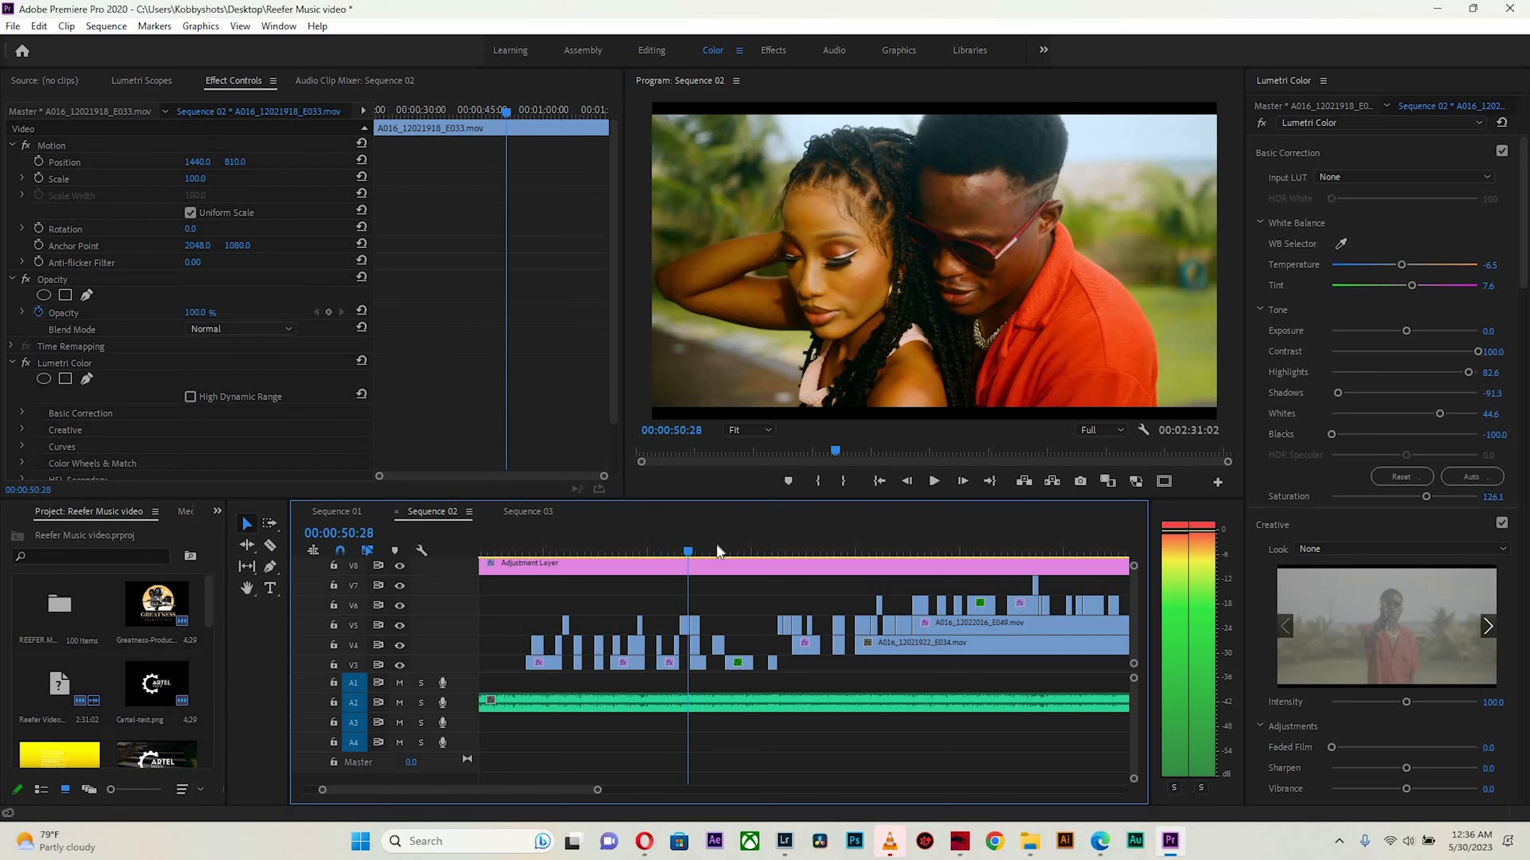
Scrub the poolside section up to about 00:01:13, and check the performance shots at about 00:01:10 and 00:01:02 in the full sequence.
drag(757, 547, 848, 547)
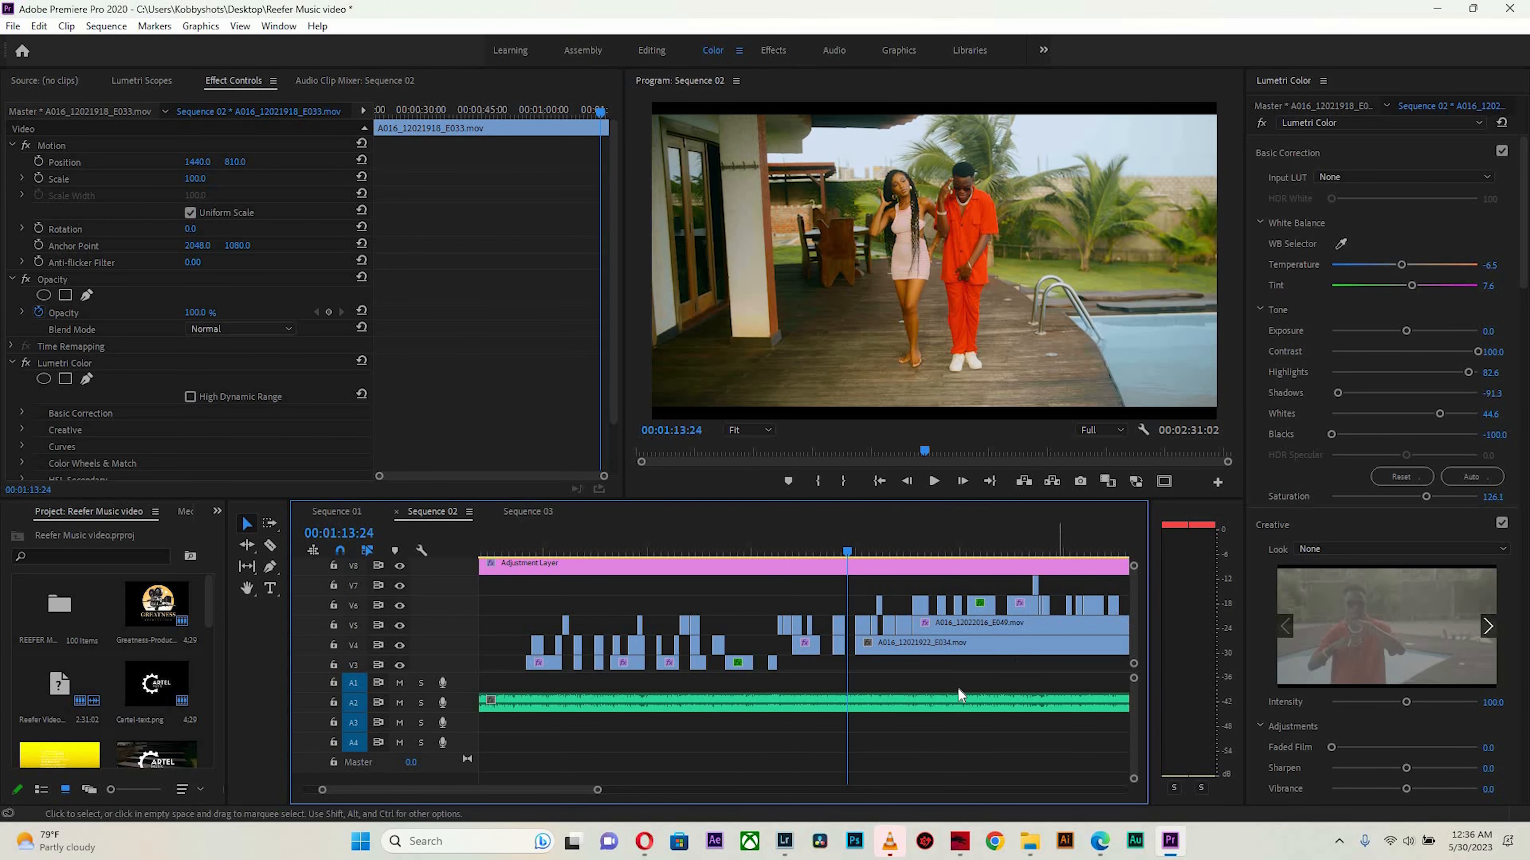
key(minus)
click(974, 535)
drag(732, 536, 721, 538)
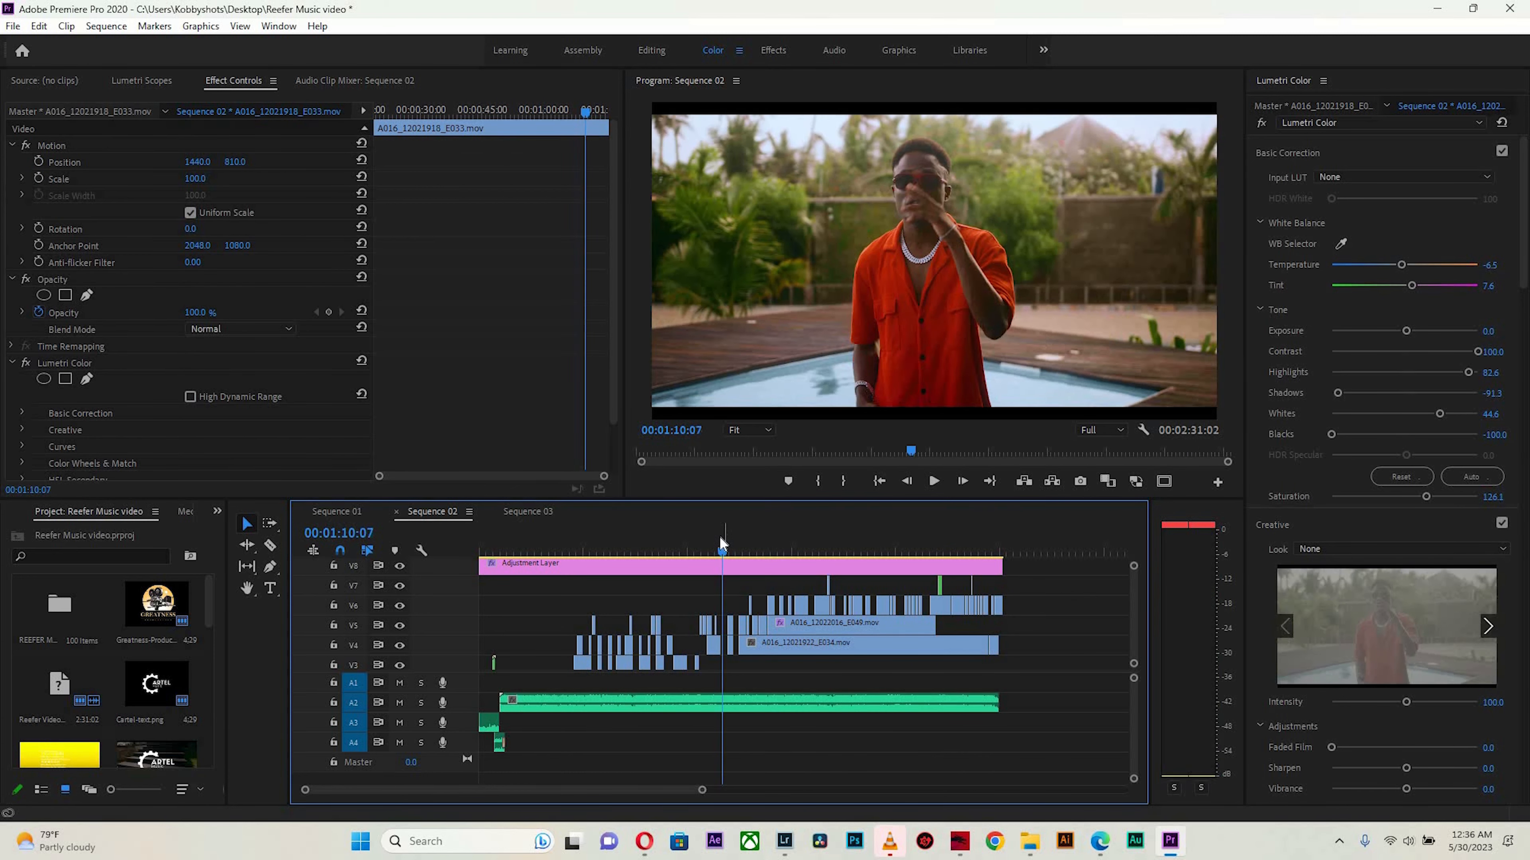
click(697, 545)
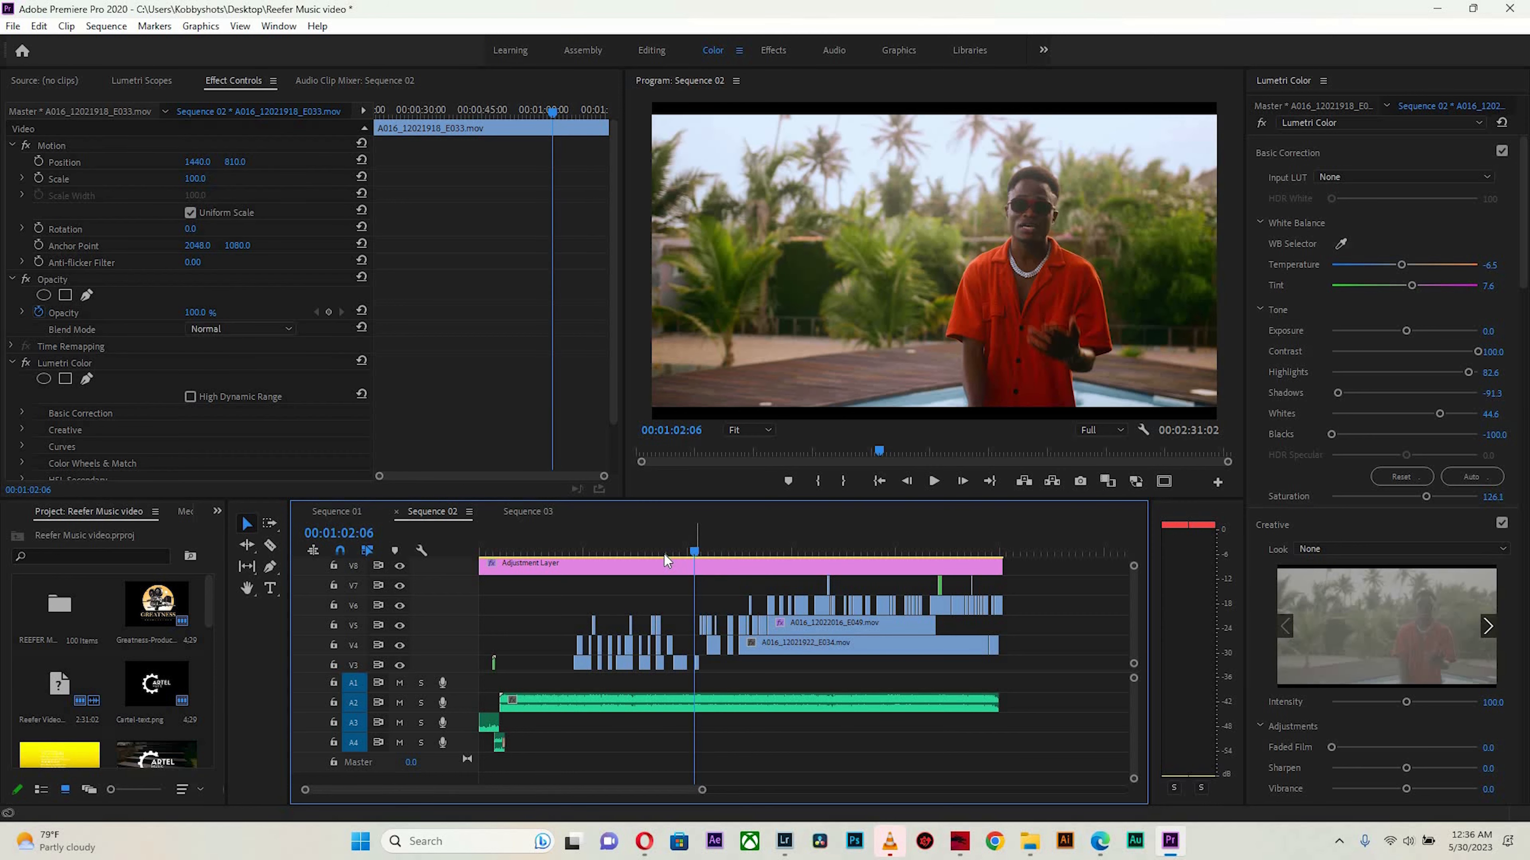
Scrub from the poolside scenes into the second location's clips, comparing the shots between about 00:01:12 and 00:01:36.
drag(615, 550, 780, 545)
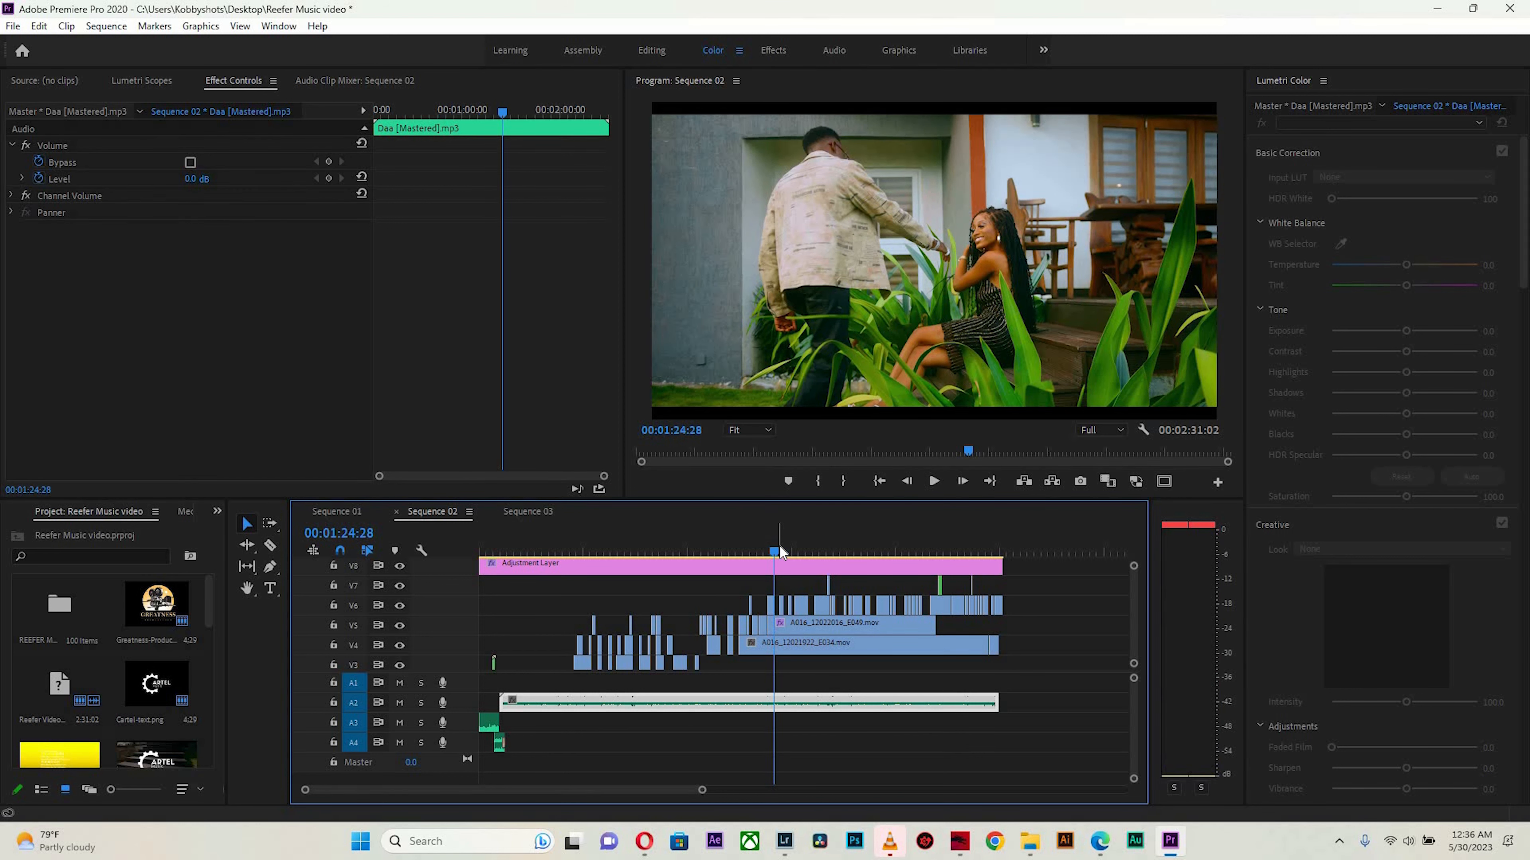
drag(782, 555, 778, 555)
click(731, 546)
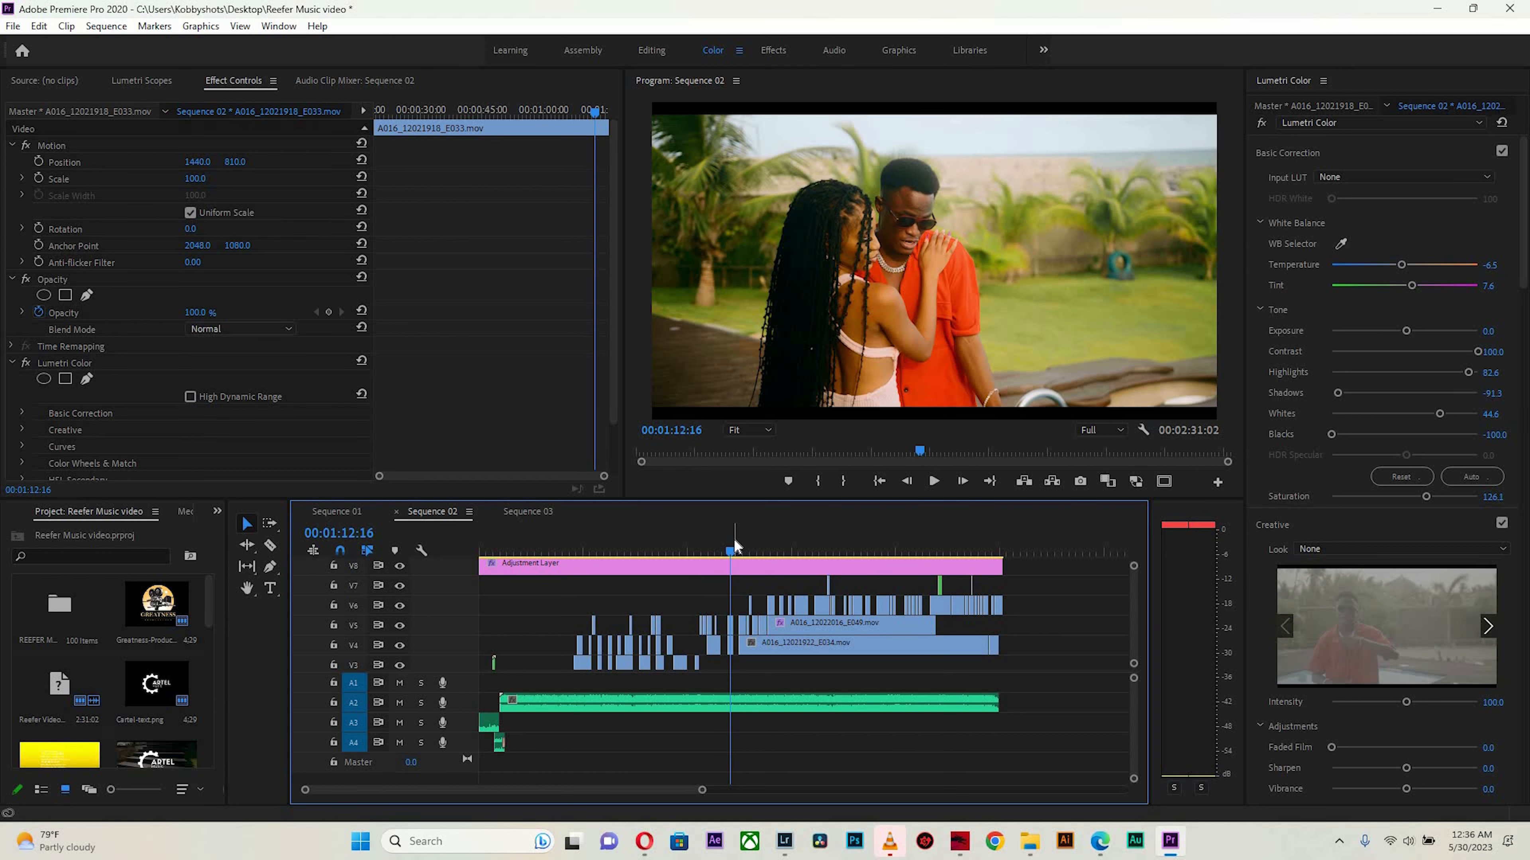
drag(745, 553, 815, 558)
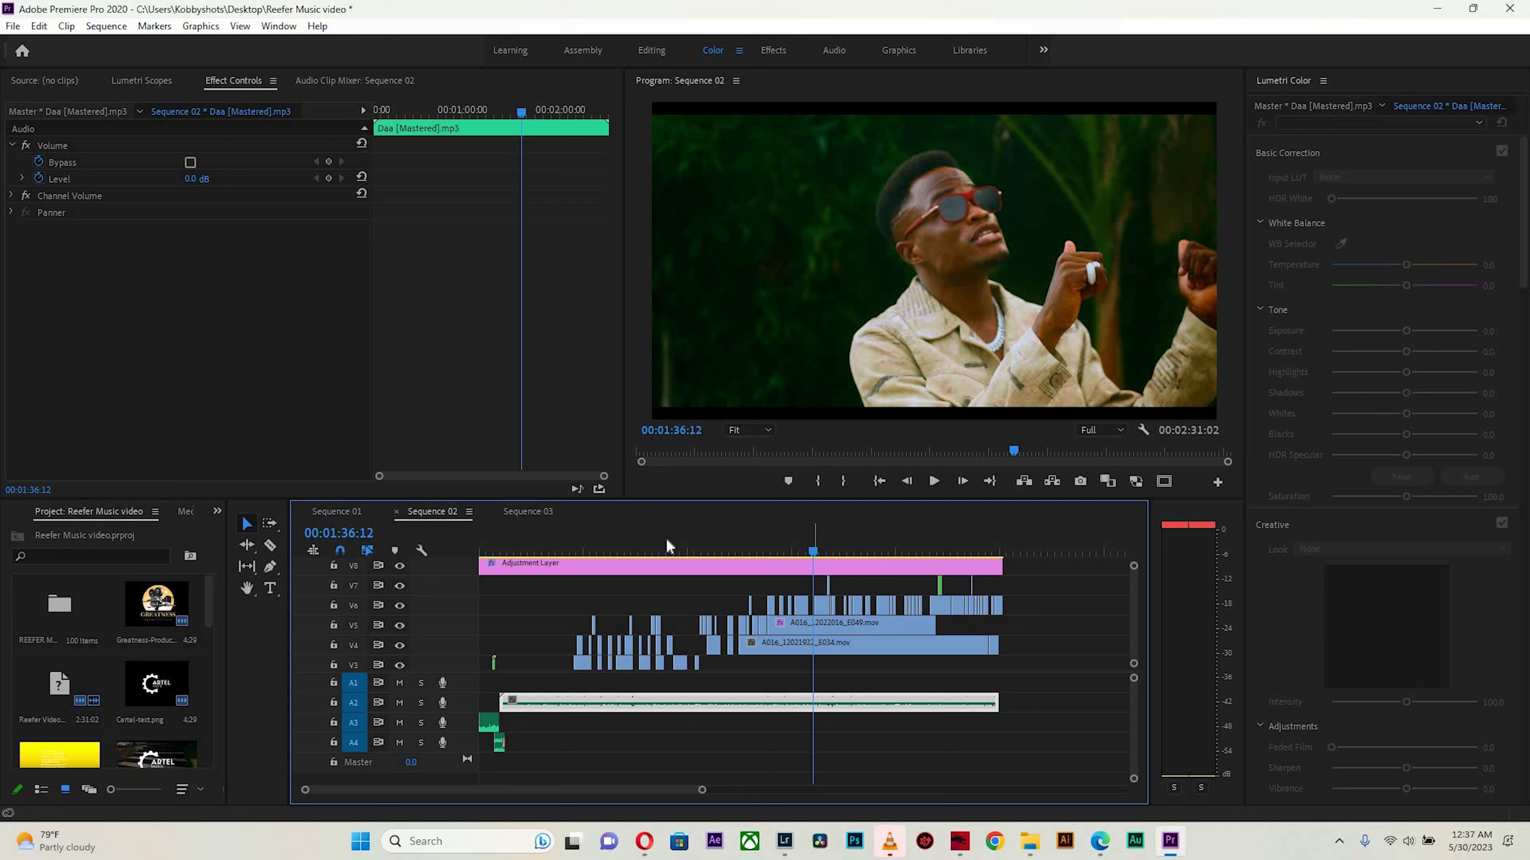
Sample the first location around 00:00:56, and play the second location's section from about 00:01:22 to 00:01:39.
click(545, 545)
drag(574, 545, 673, 550)
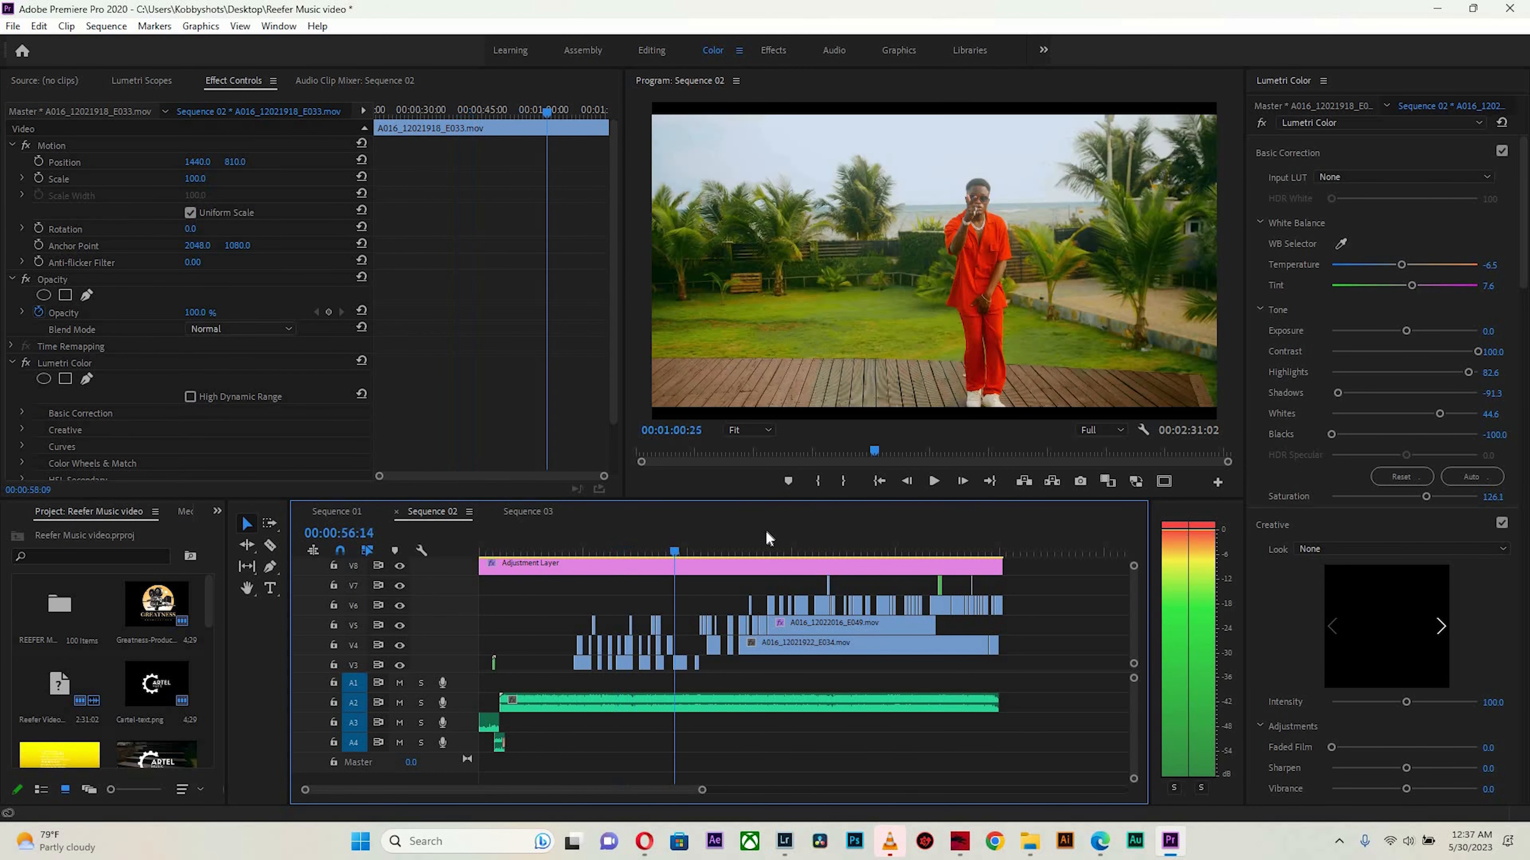
click(770, 530)
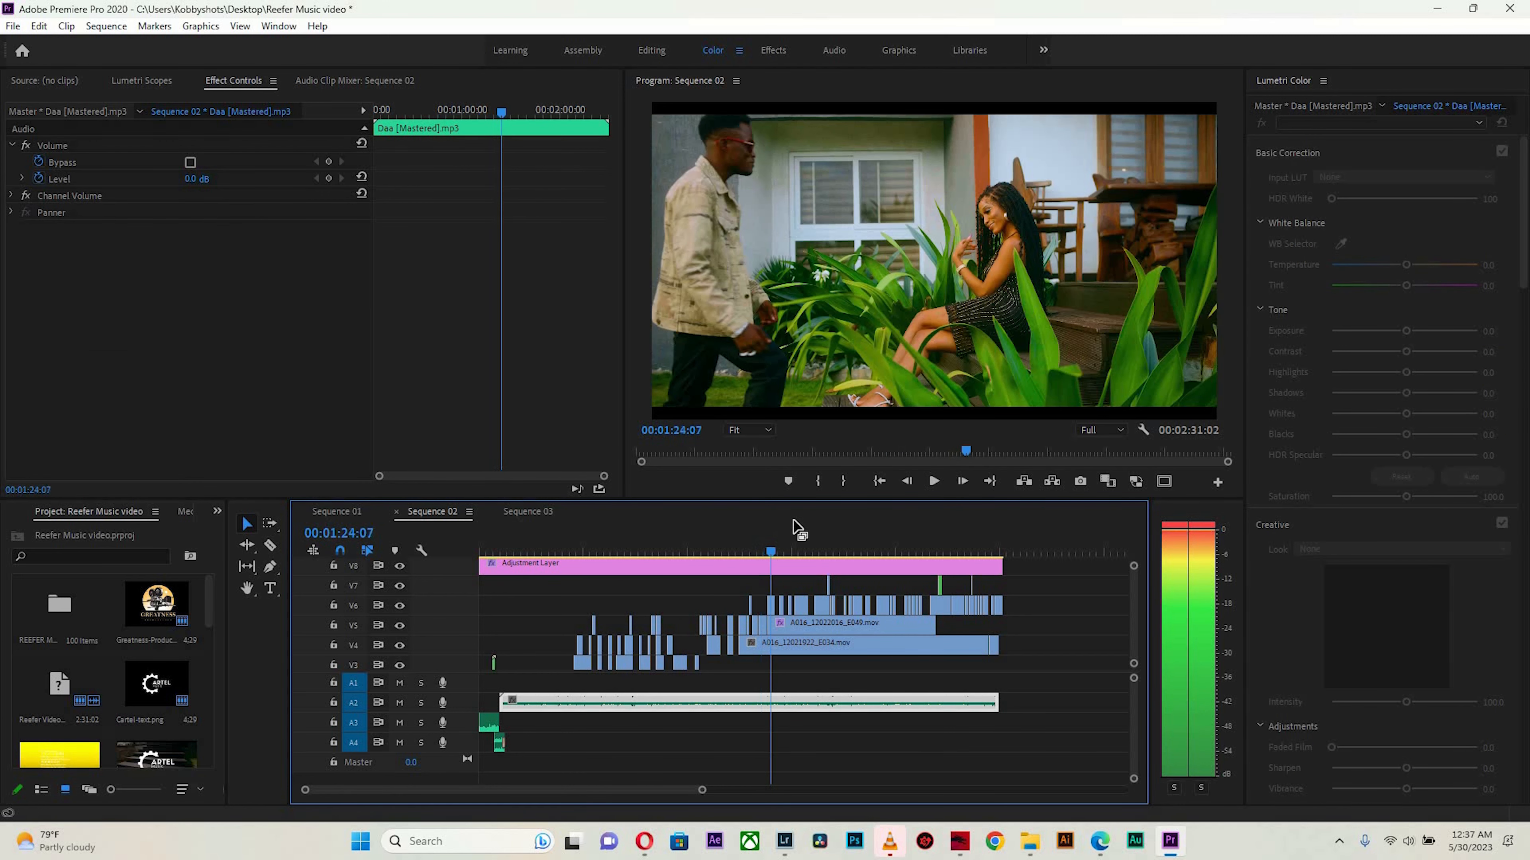
click(773, 550)
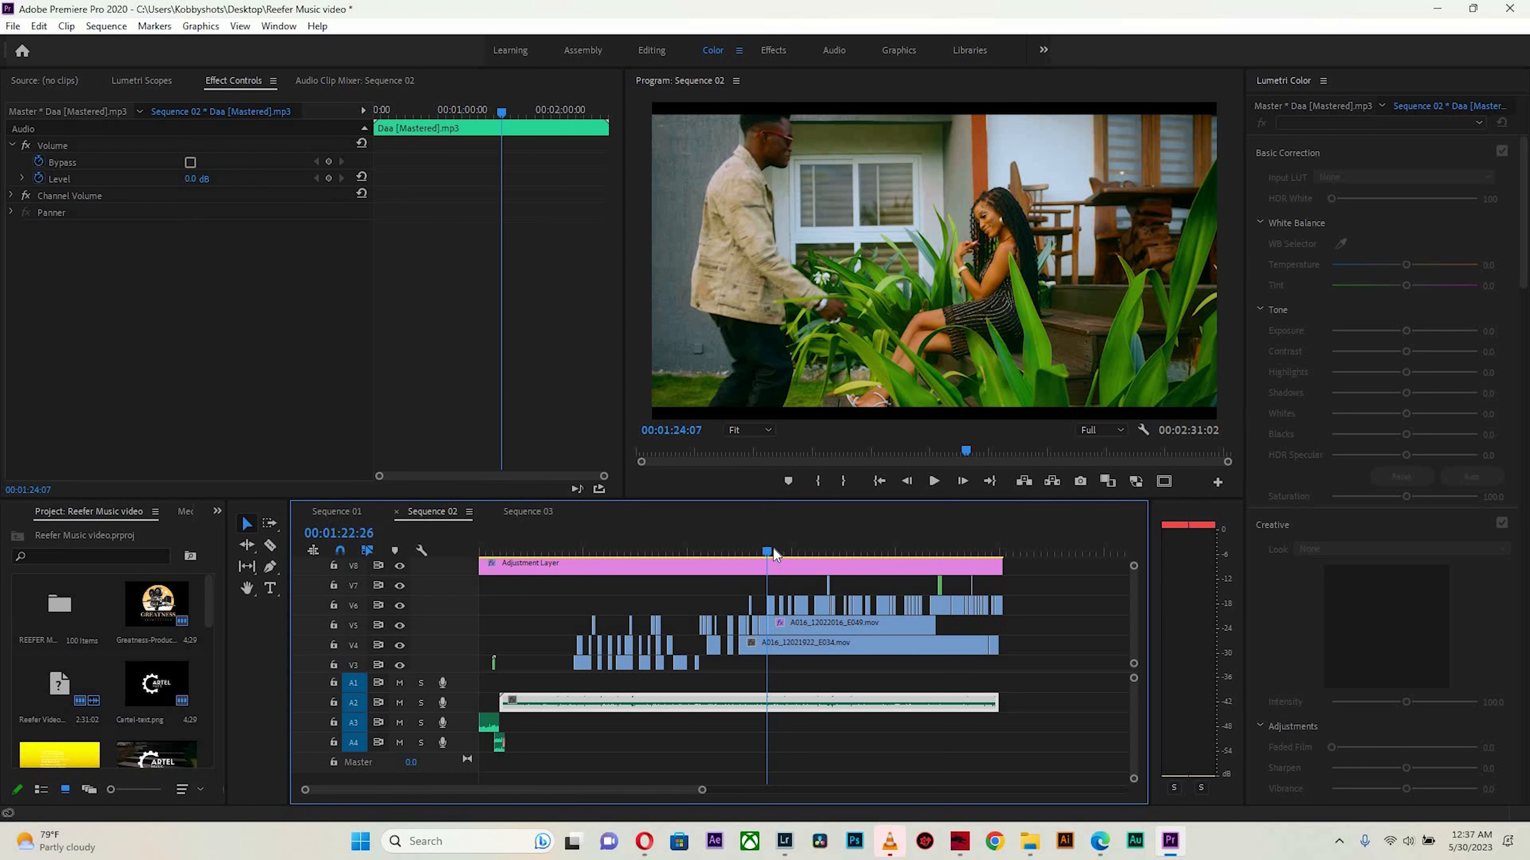
key(space)
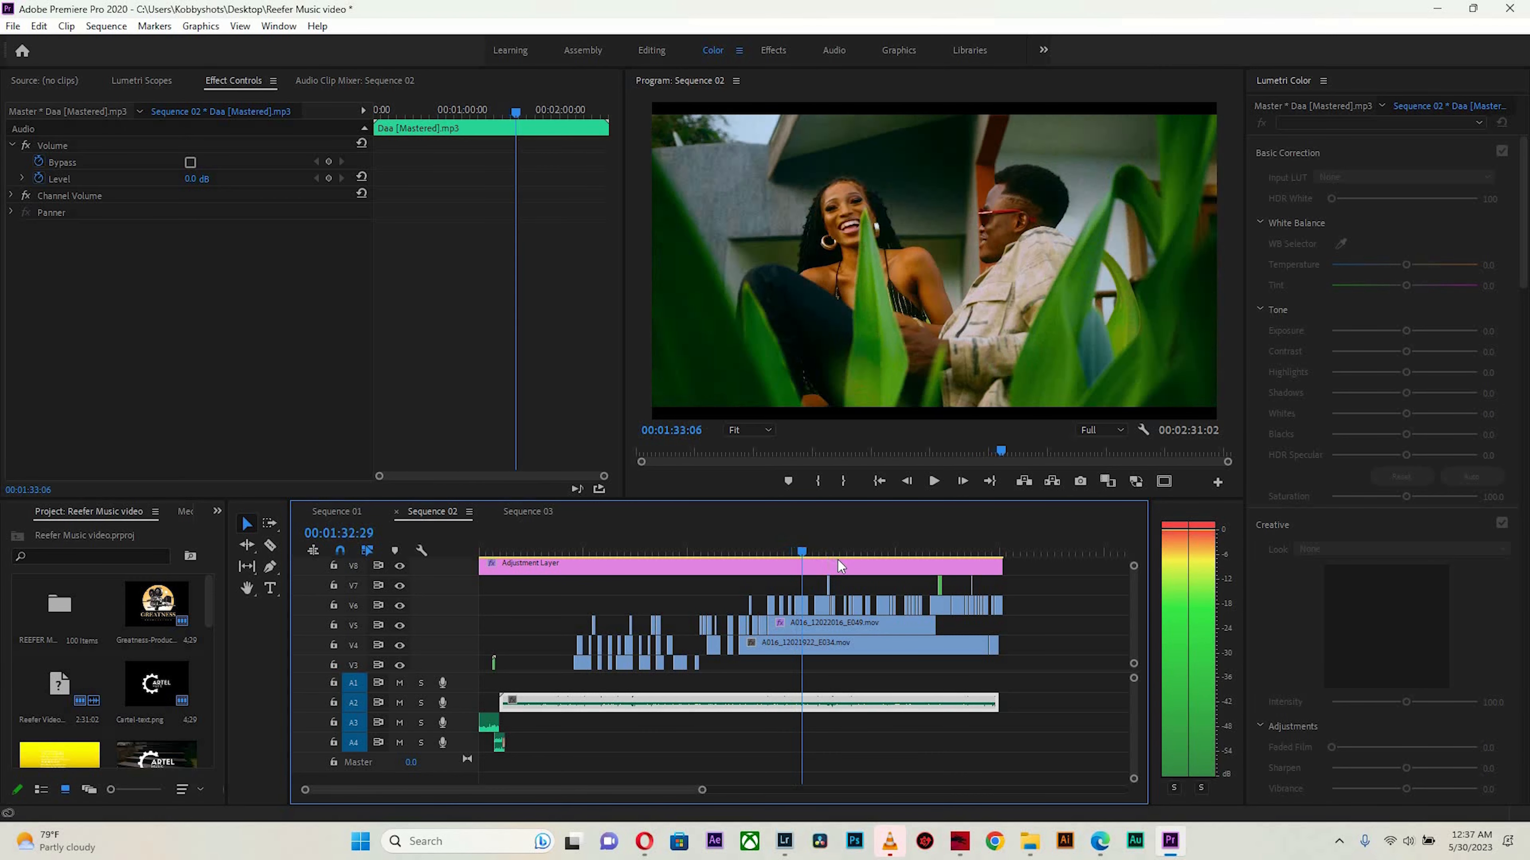
click(827, 564)
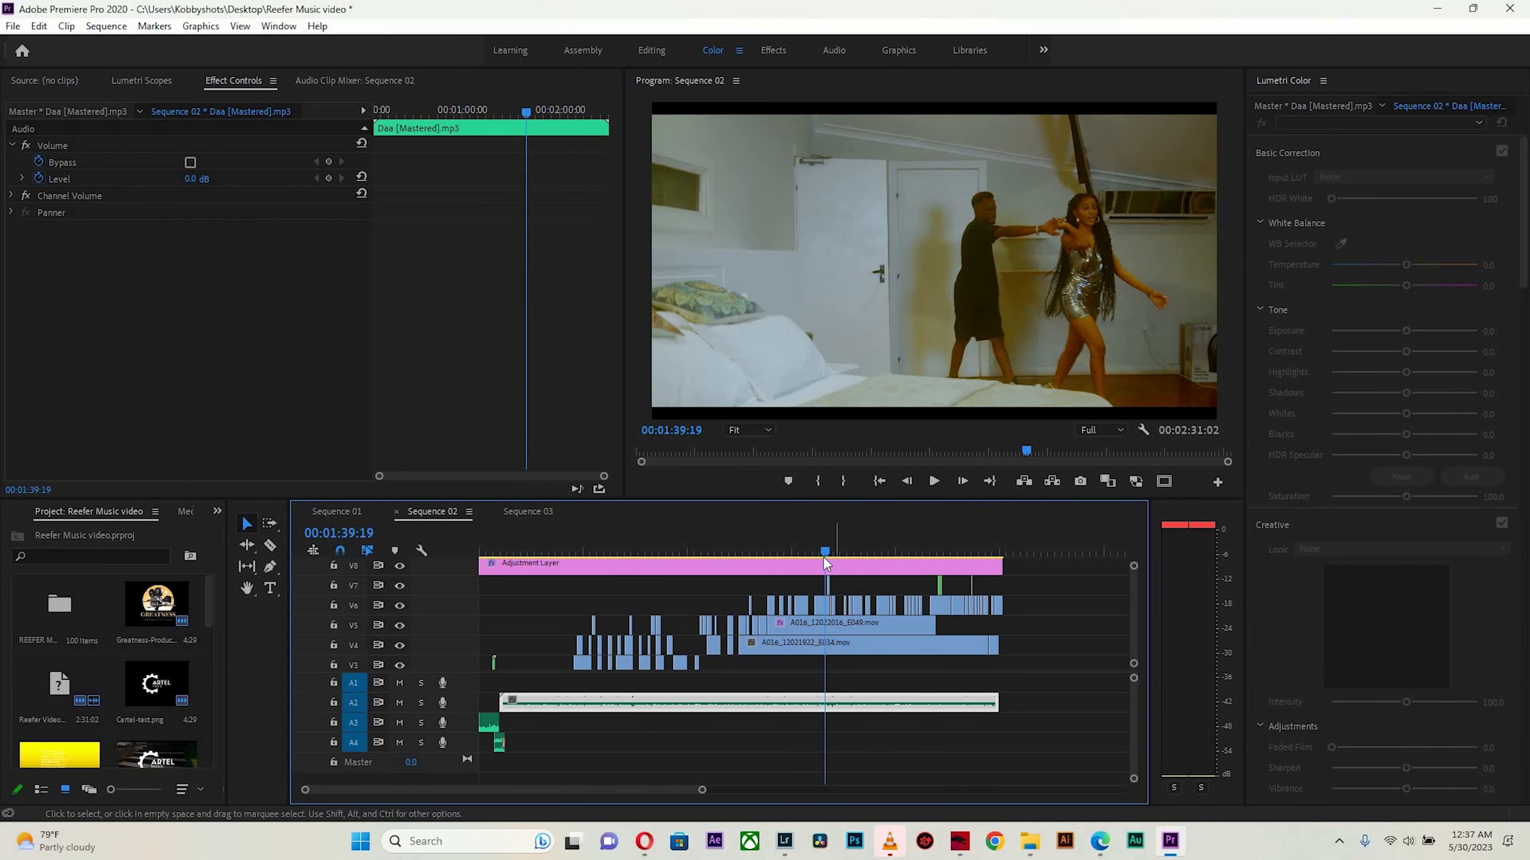
Play the bedroom cutaways on V6 and V7 between about 00:01:39 and 00:01:43 at a closer timeline scale.
key(equal)
click(775, 550)
key(space)
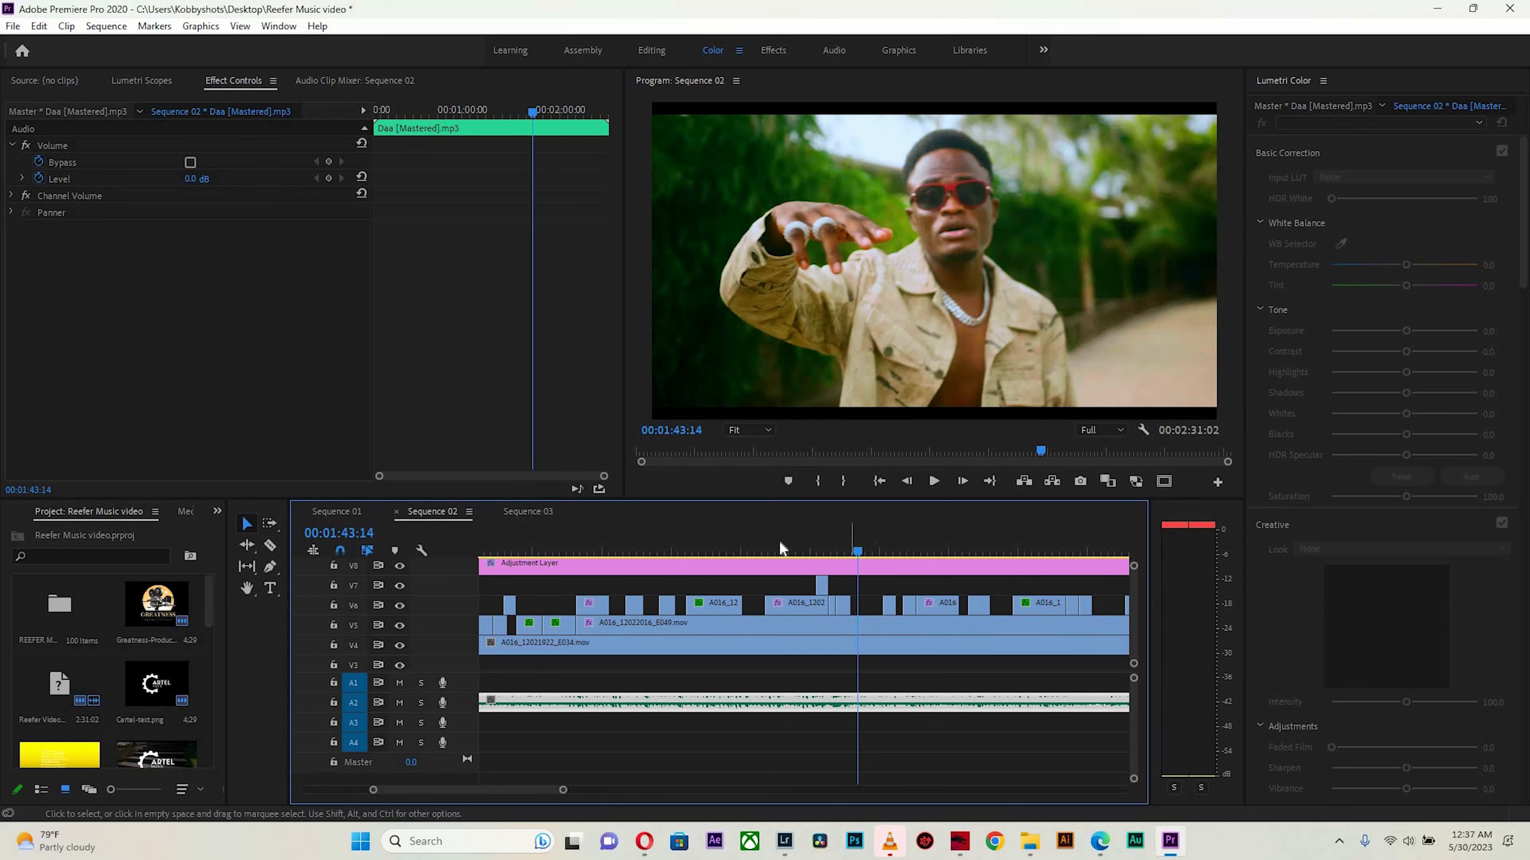
click(780, 544)
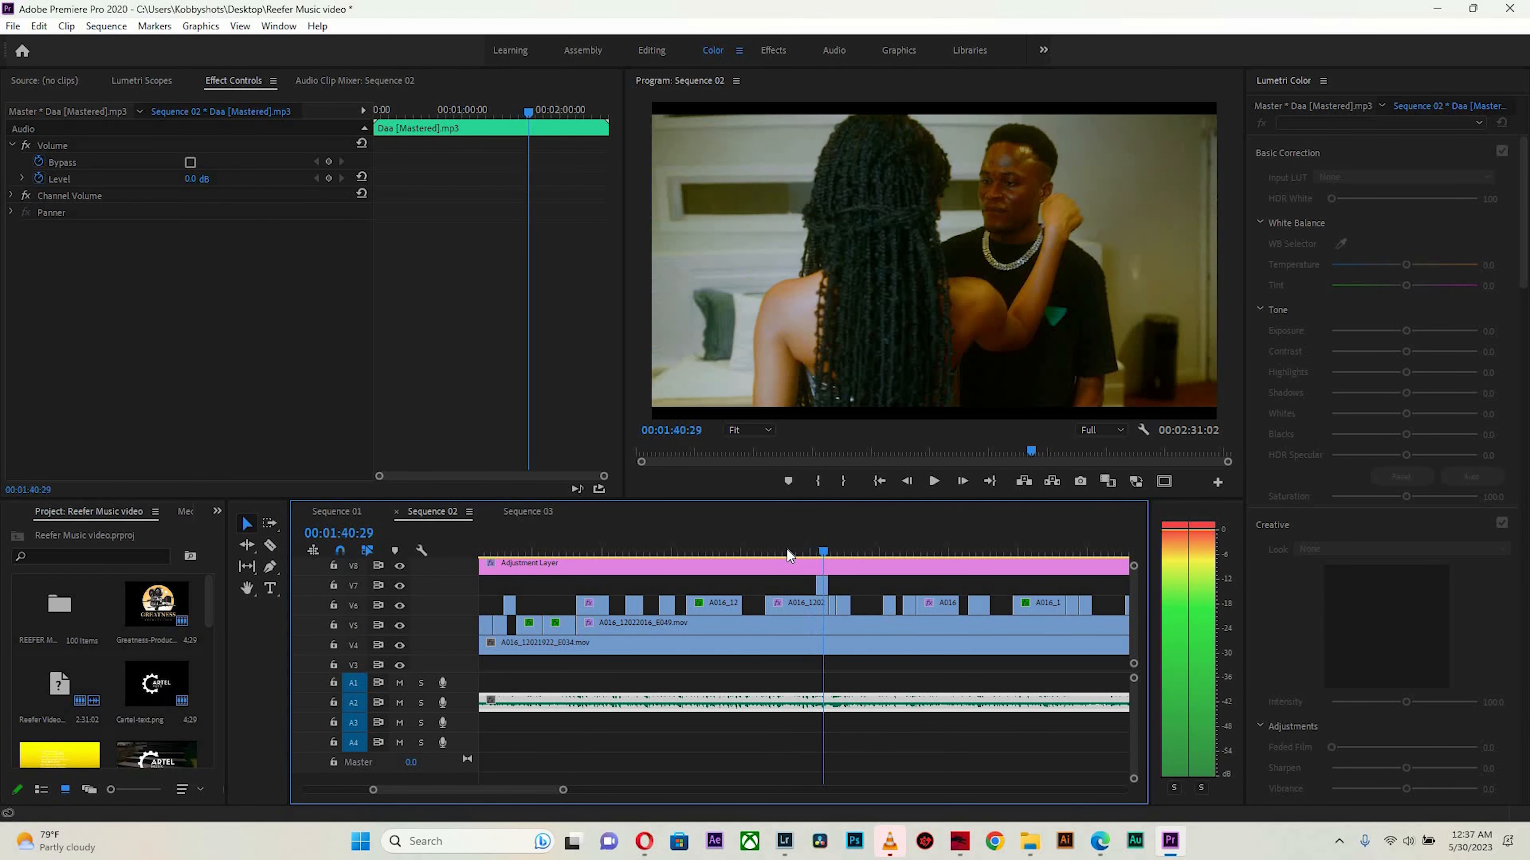
click(752, 551)
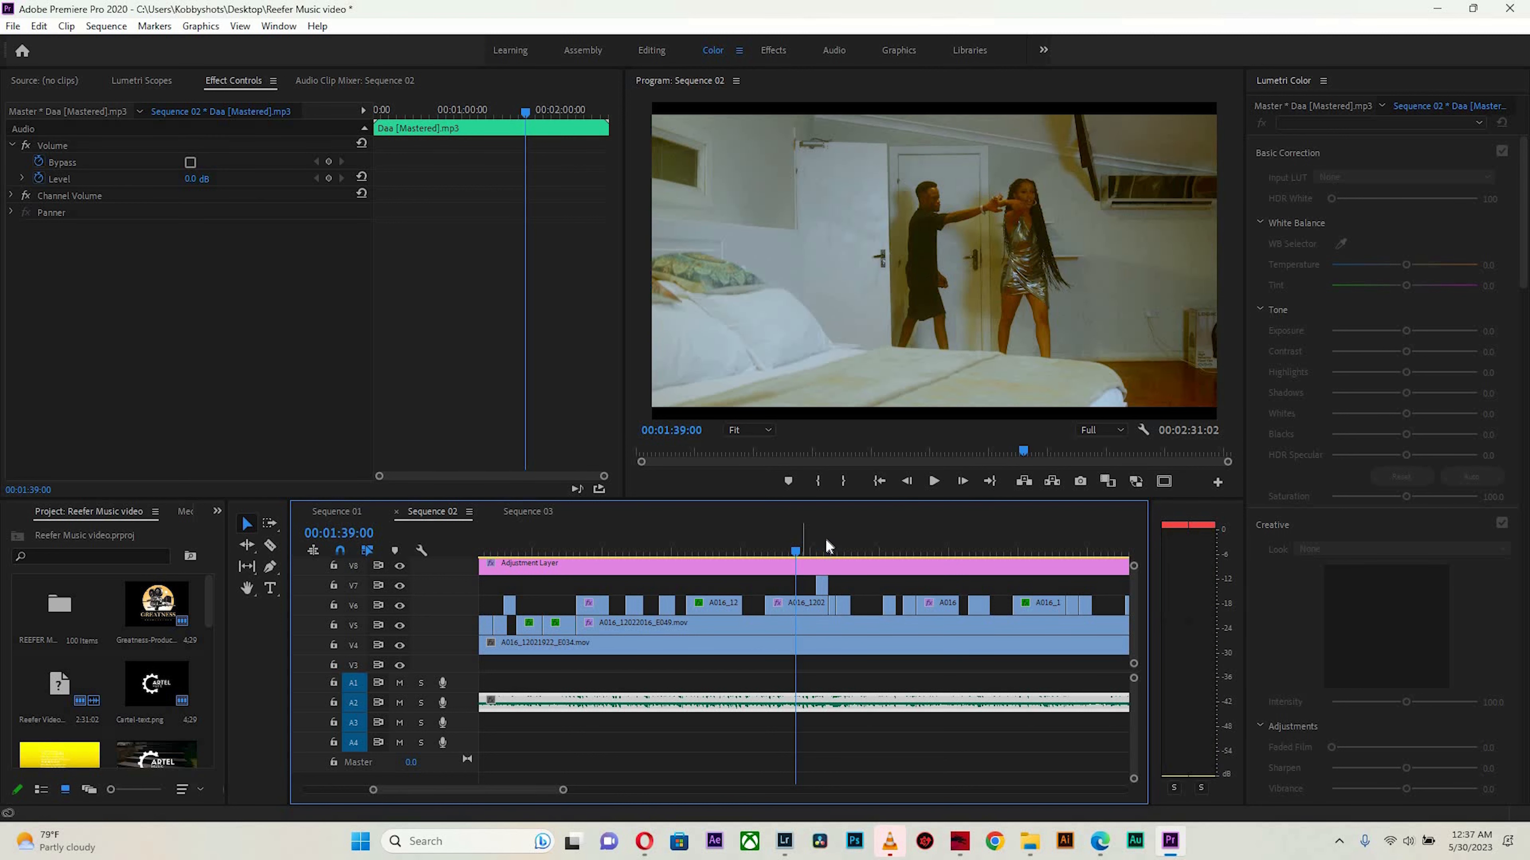
Replay the bedroom shots around the short V7 cutaway, from about 00:01:40 to 00:01:42.
click(724, 549)
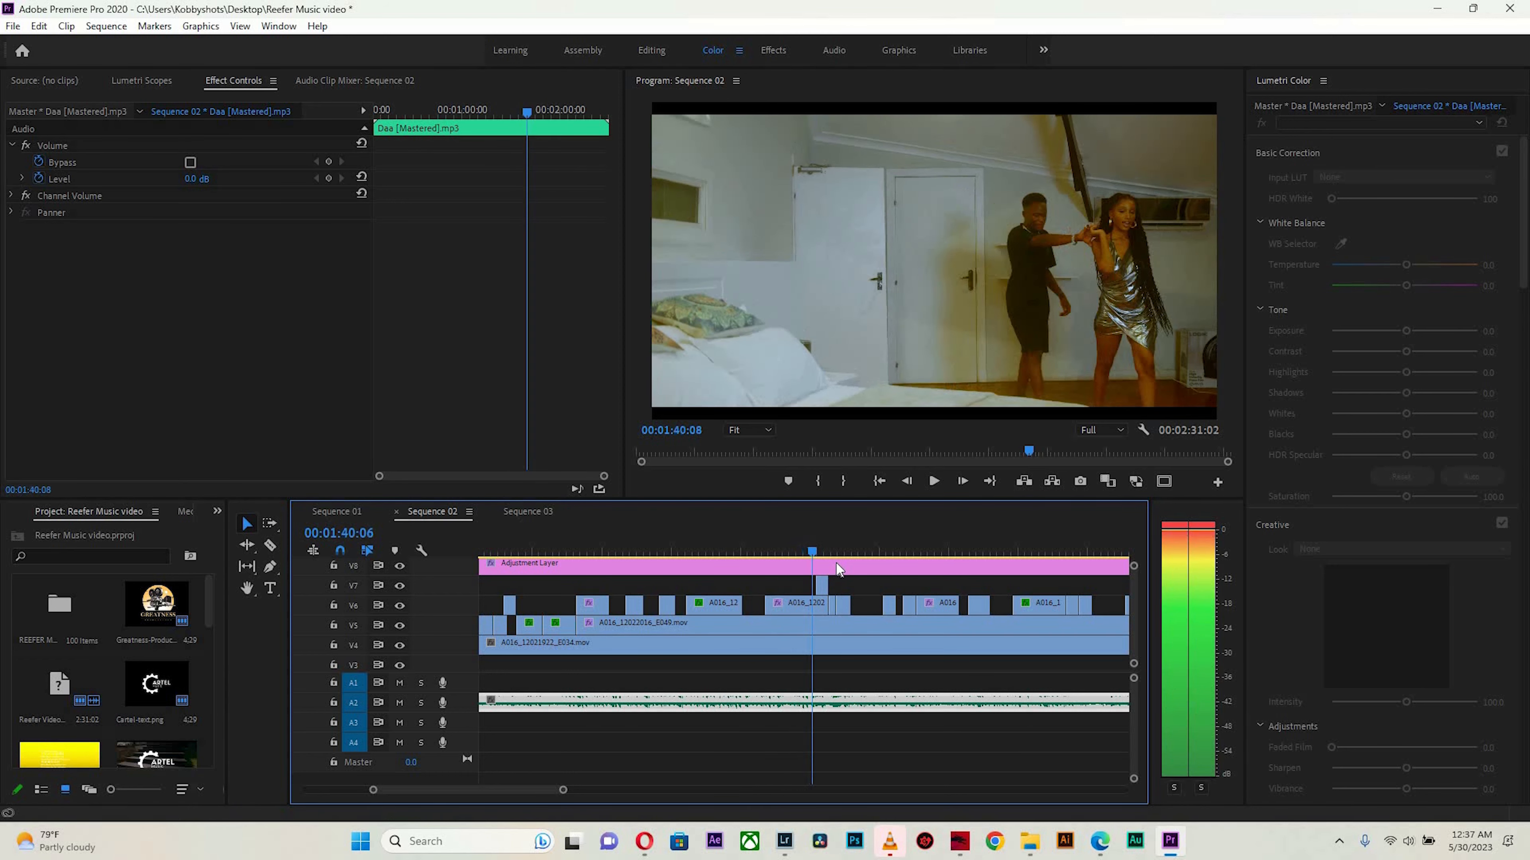
key(space)
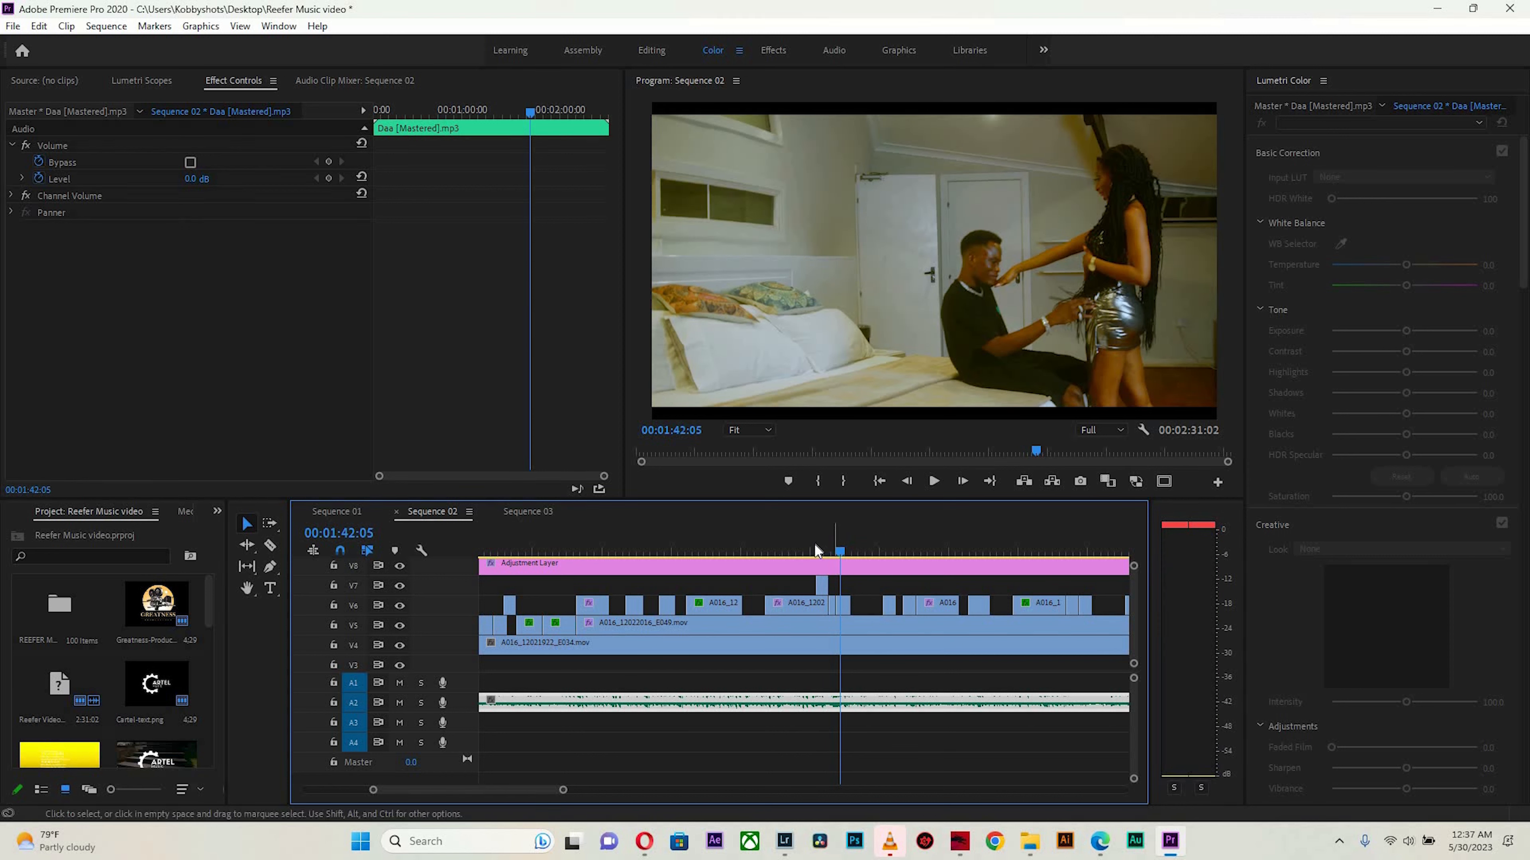
drag(826, 546, 813, 538)
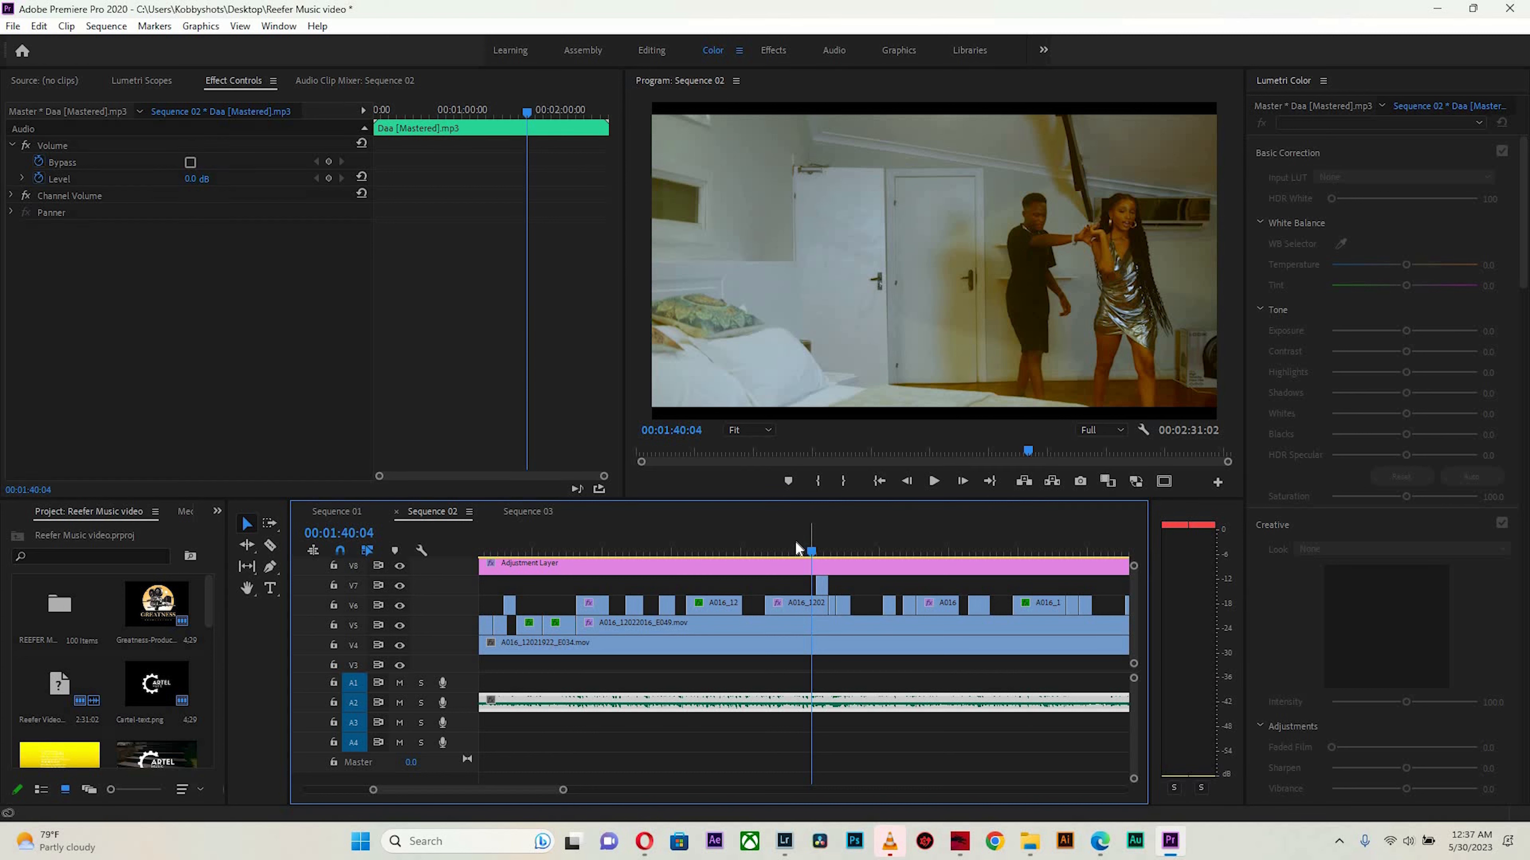
key(space)
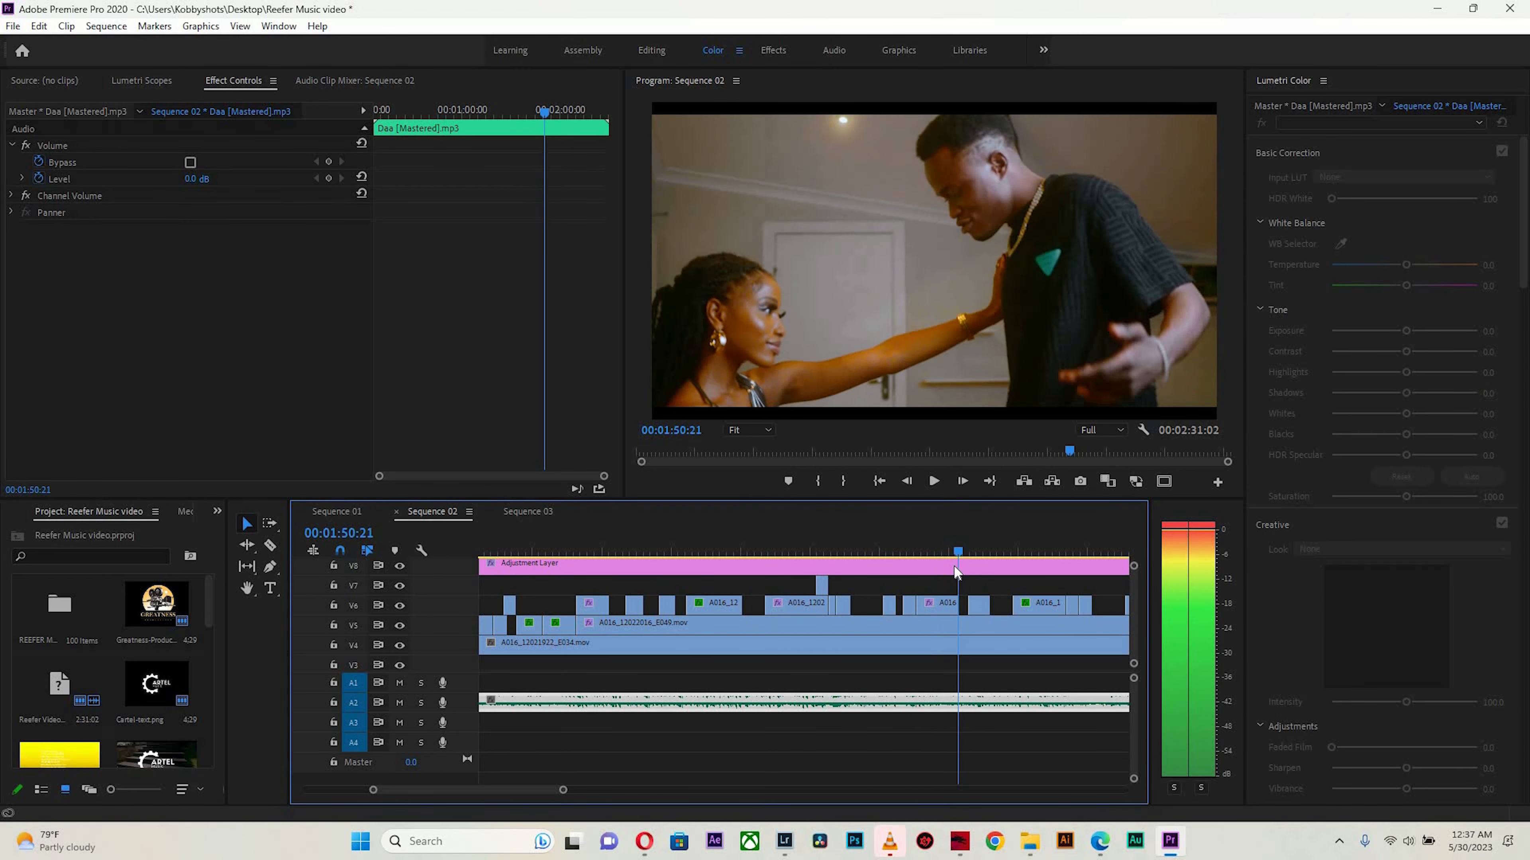
Play the remaining bedroom performance clips from about 00:01:49 to 00:01:57.
key(j)
key(space)
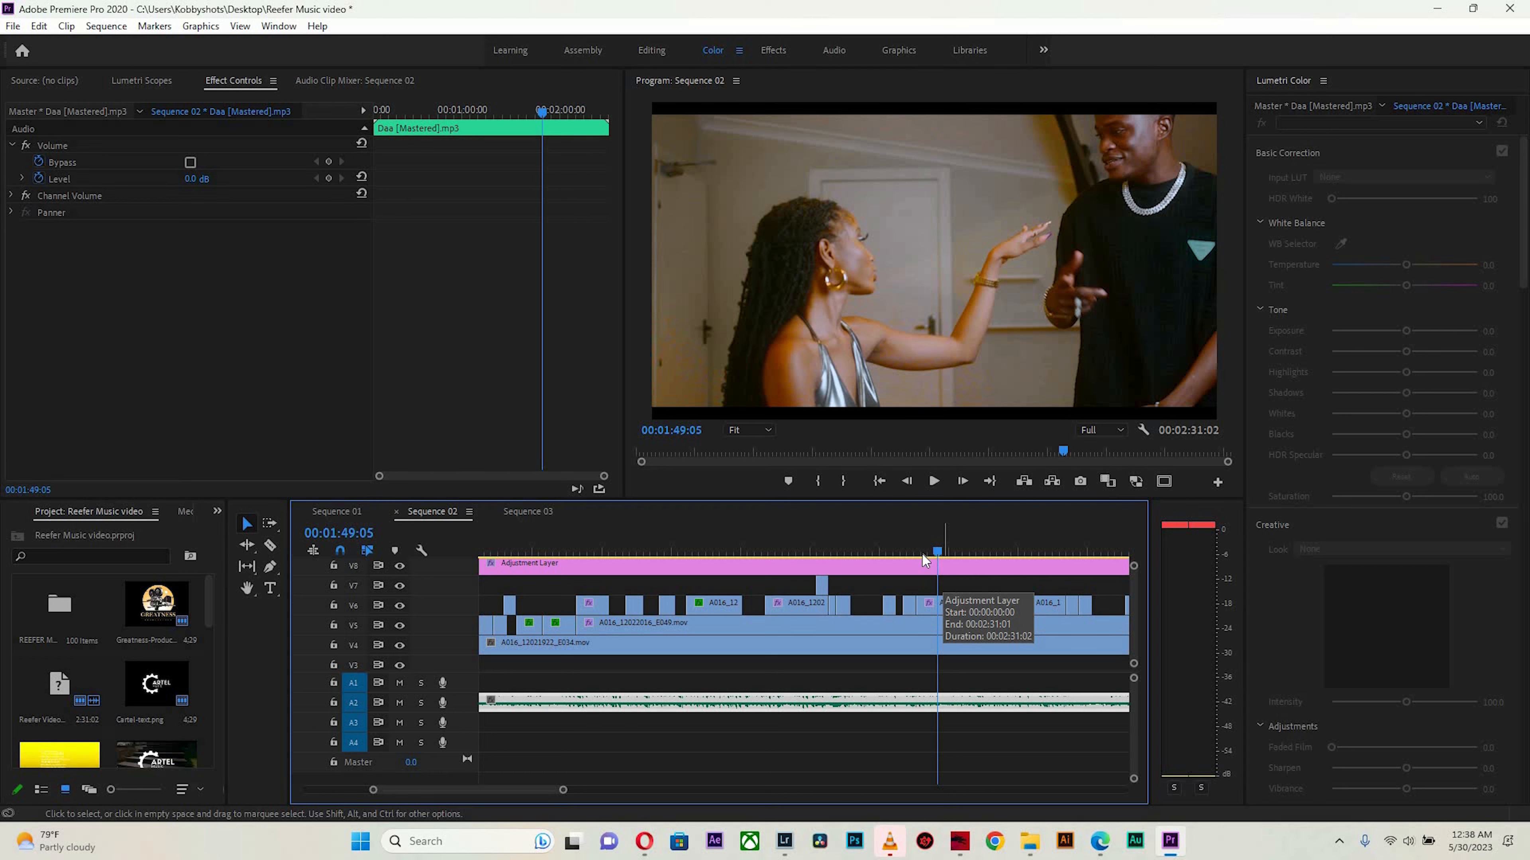
key(space)
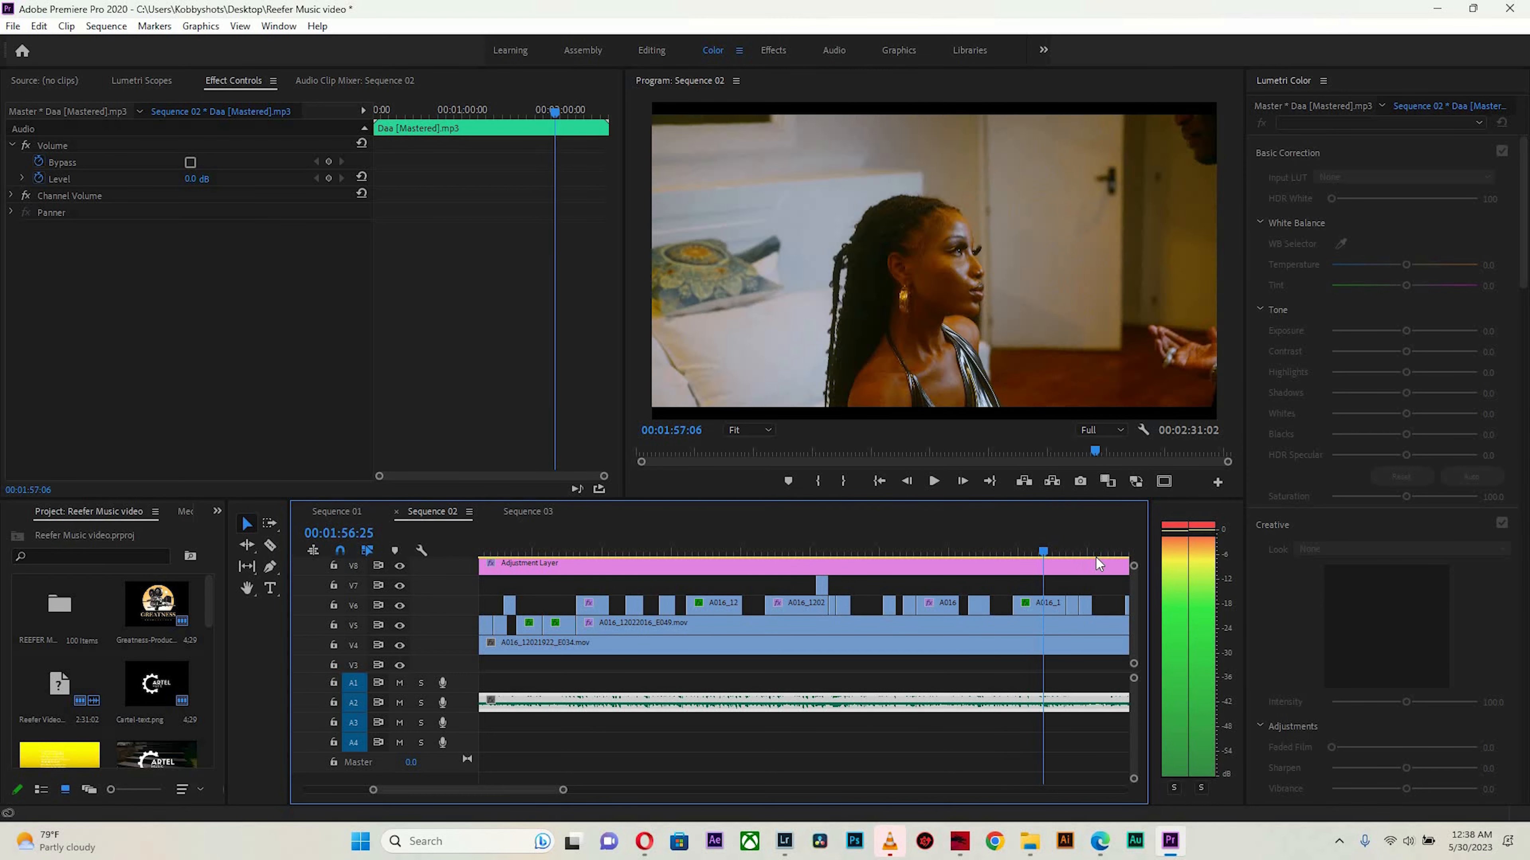
key(space)
Check the staircase and drinking shots between about 00:02:00 and 00:02:05 at a wider timeline scale.
key(minus)
key(minus)
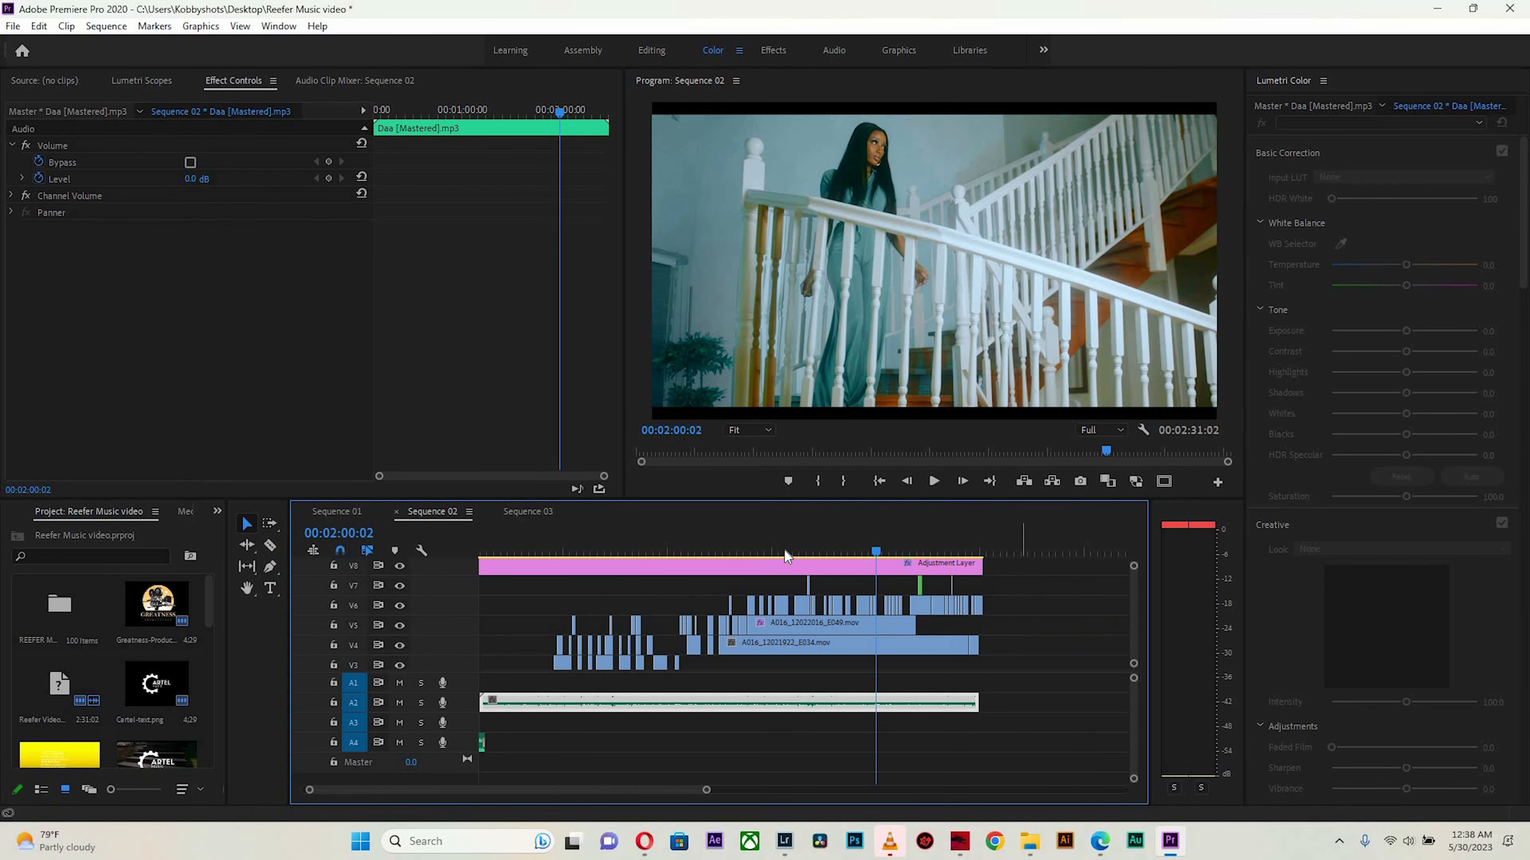
key(equal)
drag(825, 555, 839, 555)
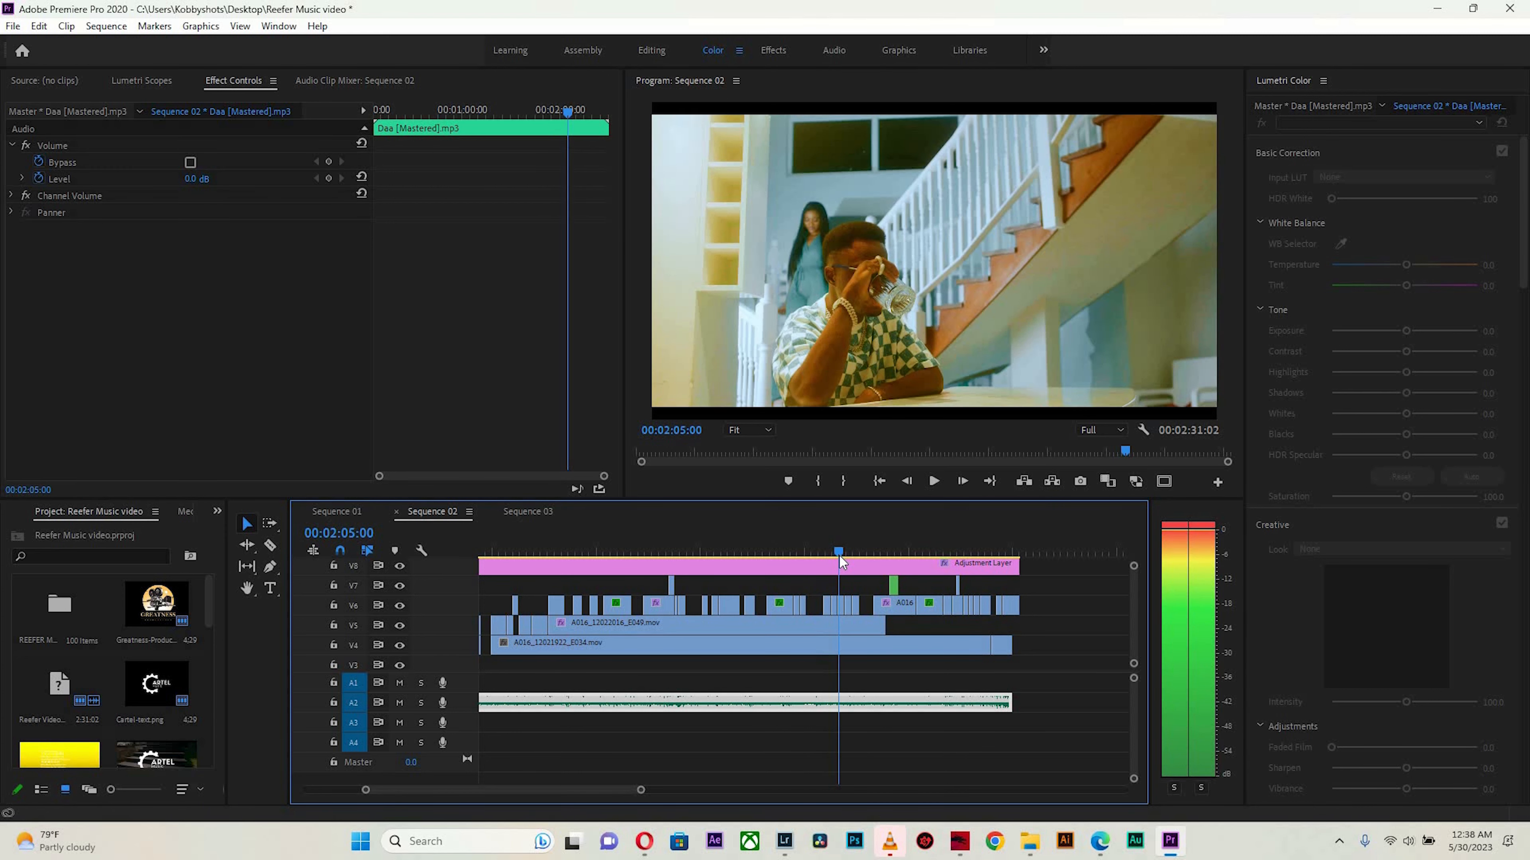
Compare the shots where the bedroom scene changes to the staircase, from about 00:01:58 to 00:02:01, and play the section through.
click(794, 552)
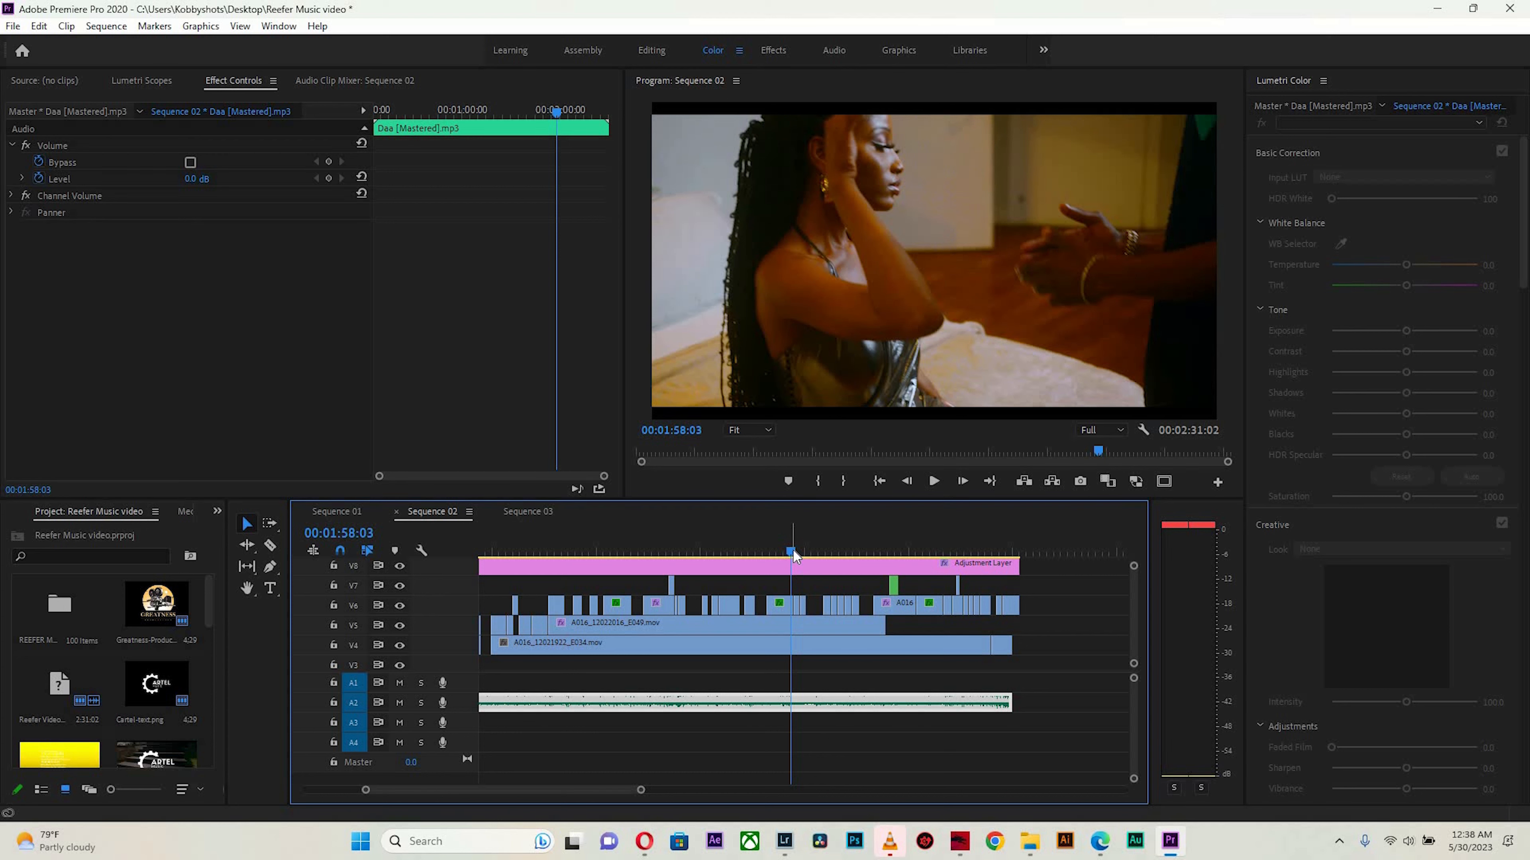
click(801, 552)
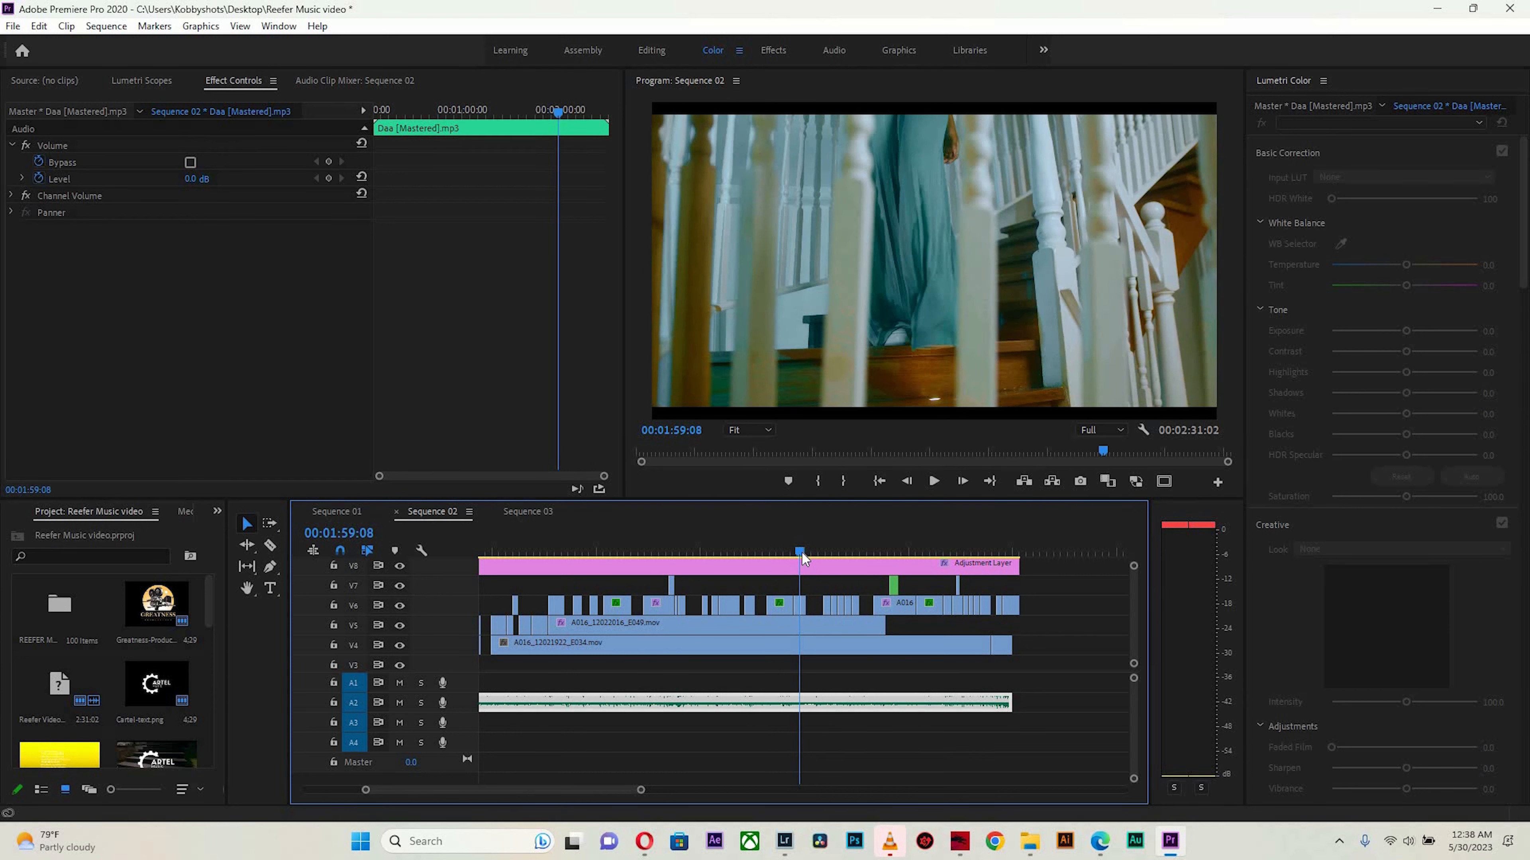
click(805, 555)
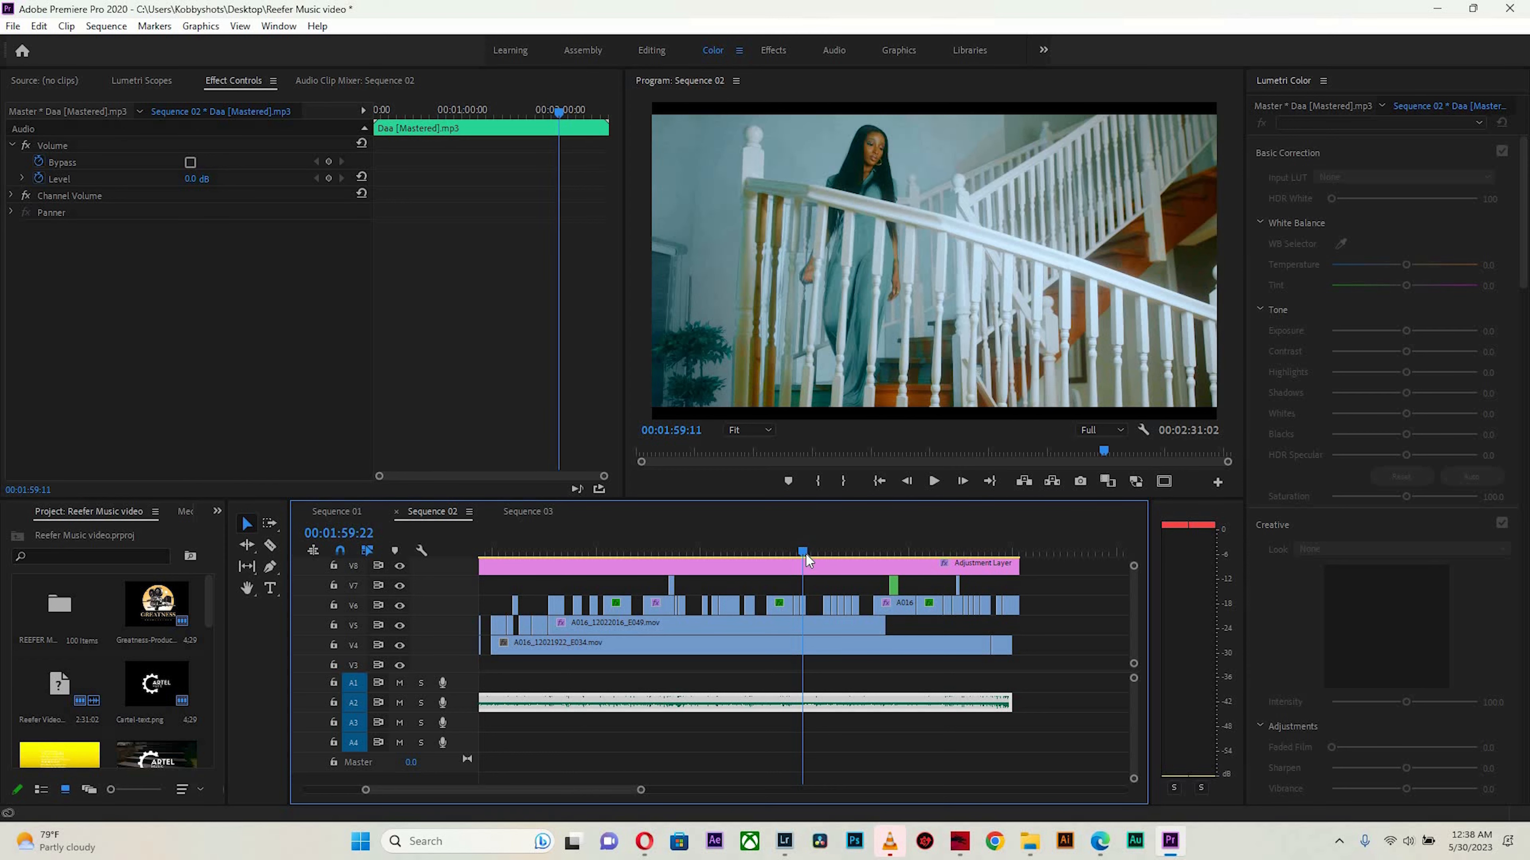
click(819, 554)
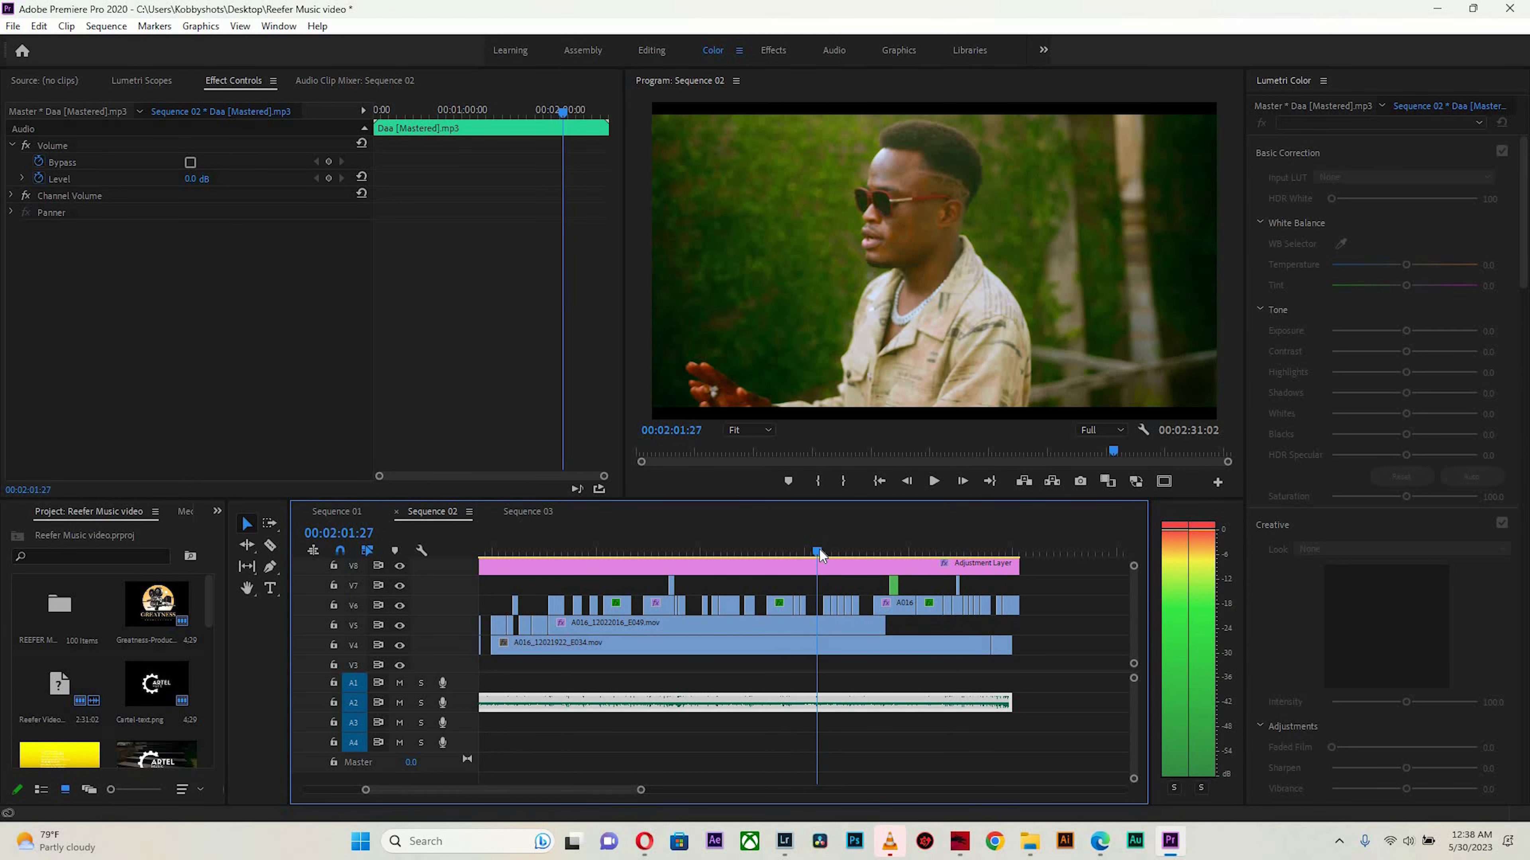
click(799, 550)
key(space)
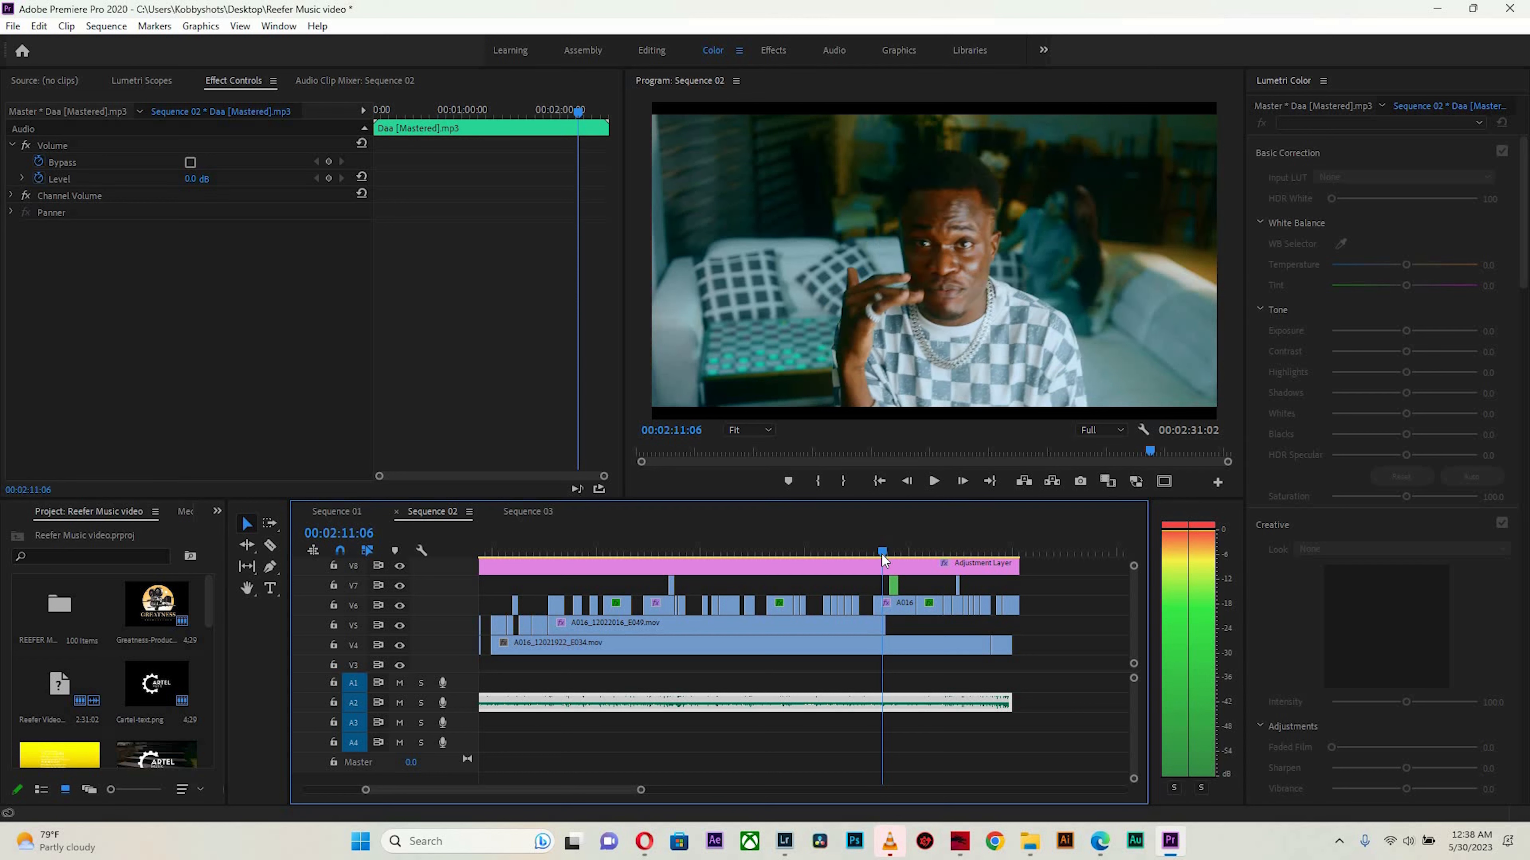
Examine the sofa performance clip on V6 between about 00:02:10 and 00:02:14 at a closer timeline scale.
click(881, 553)
key(=)
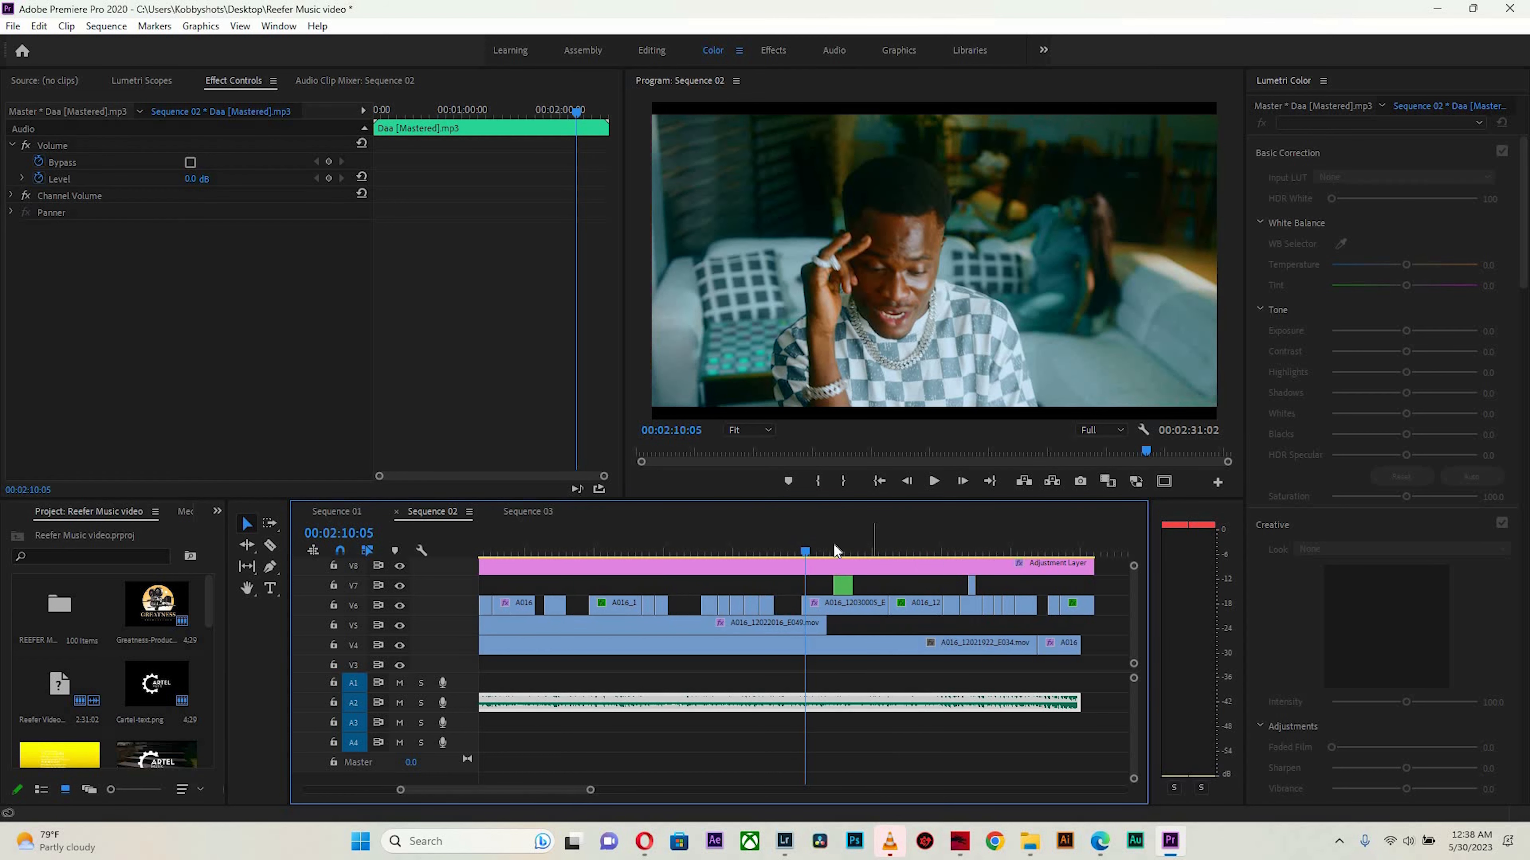
key(=)
key(space)
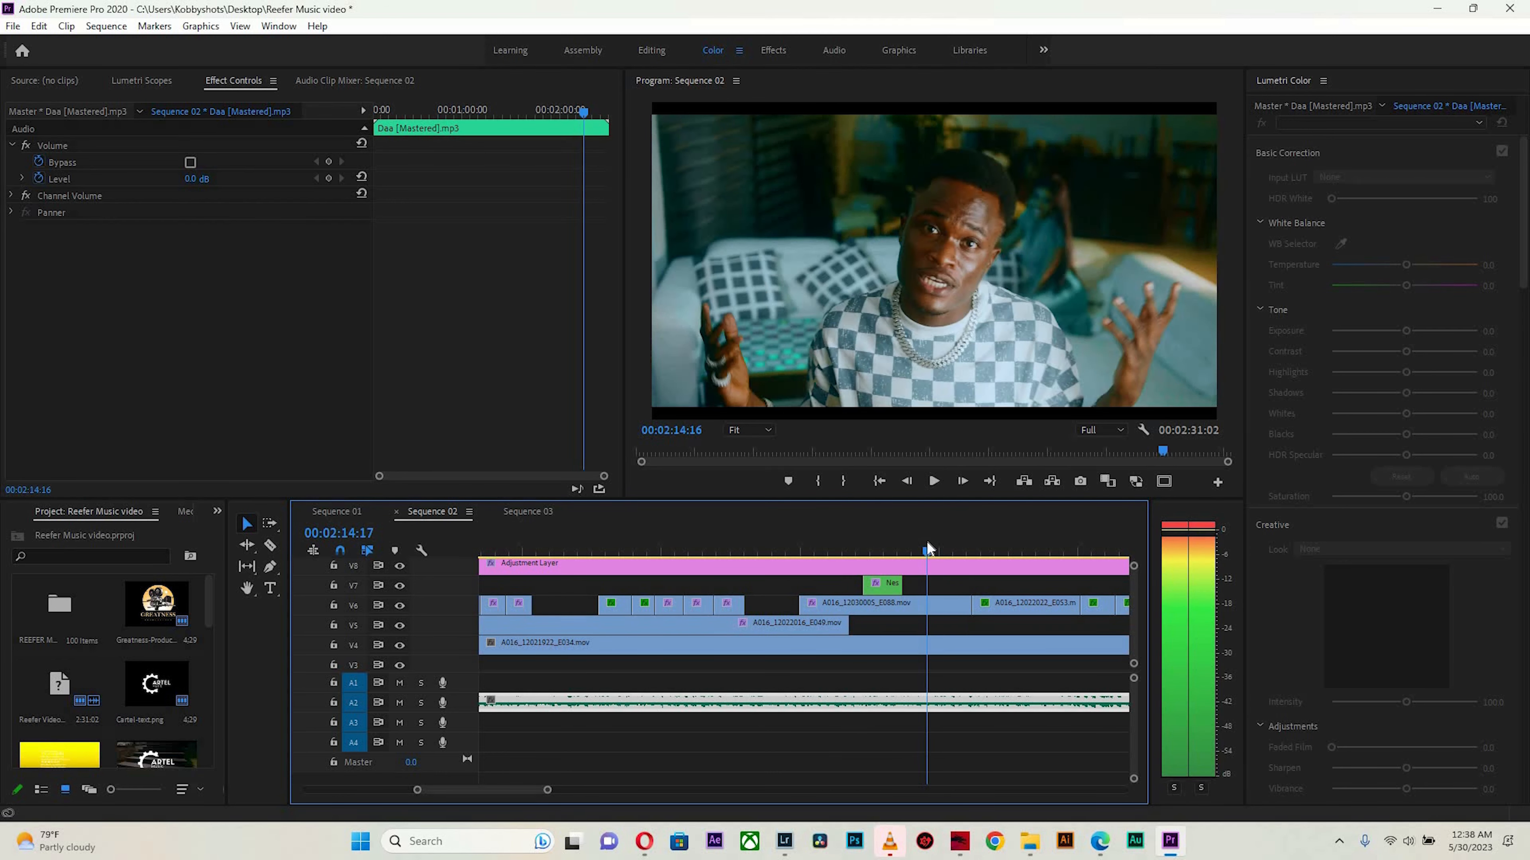
click(830, 551)
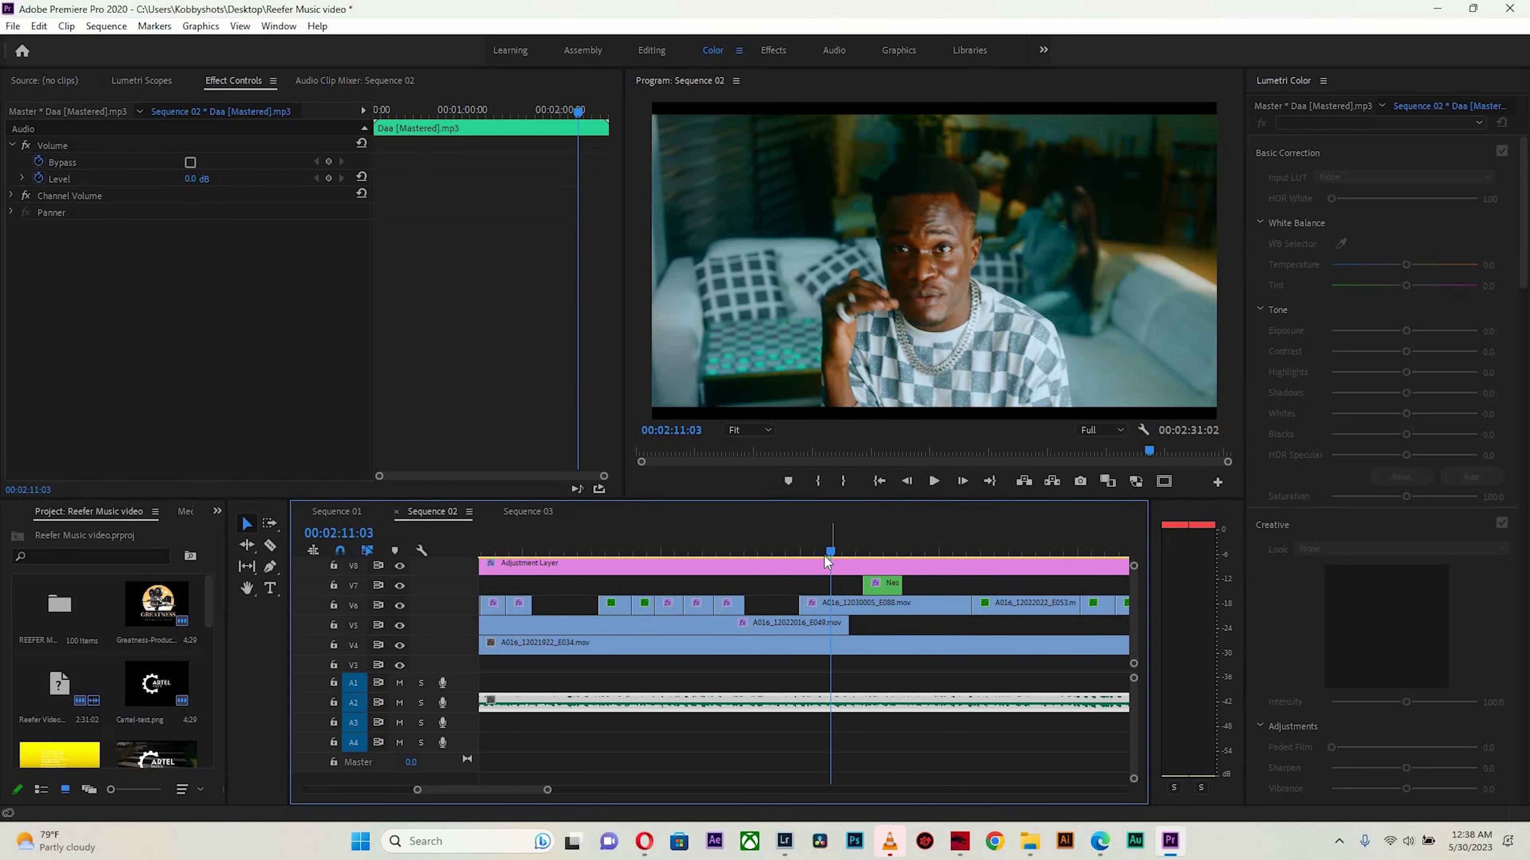
drag(807, 555, 838, 548)
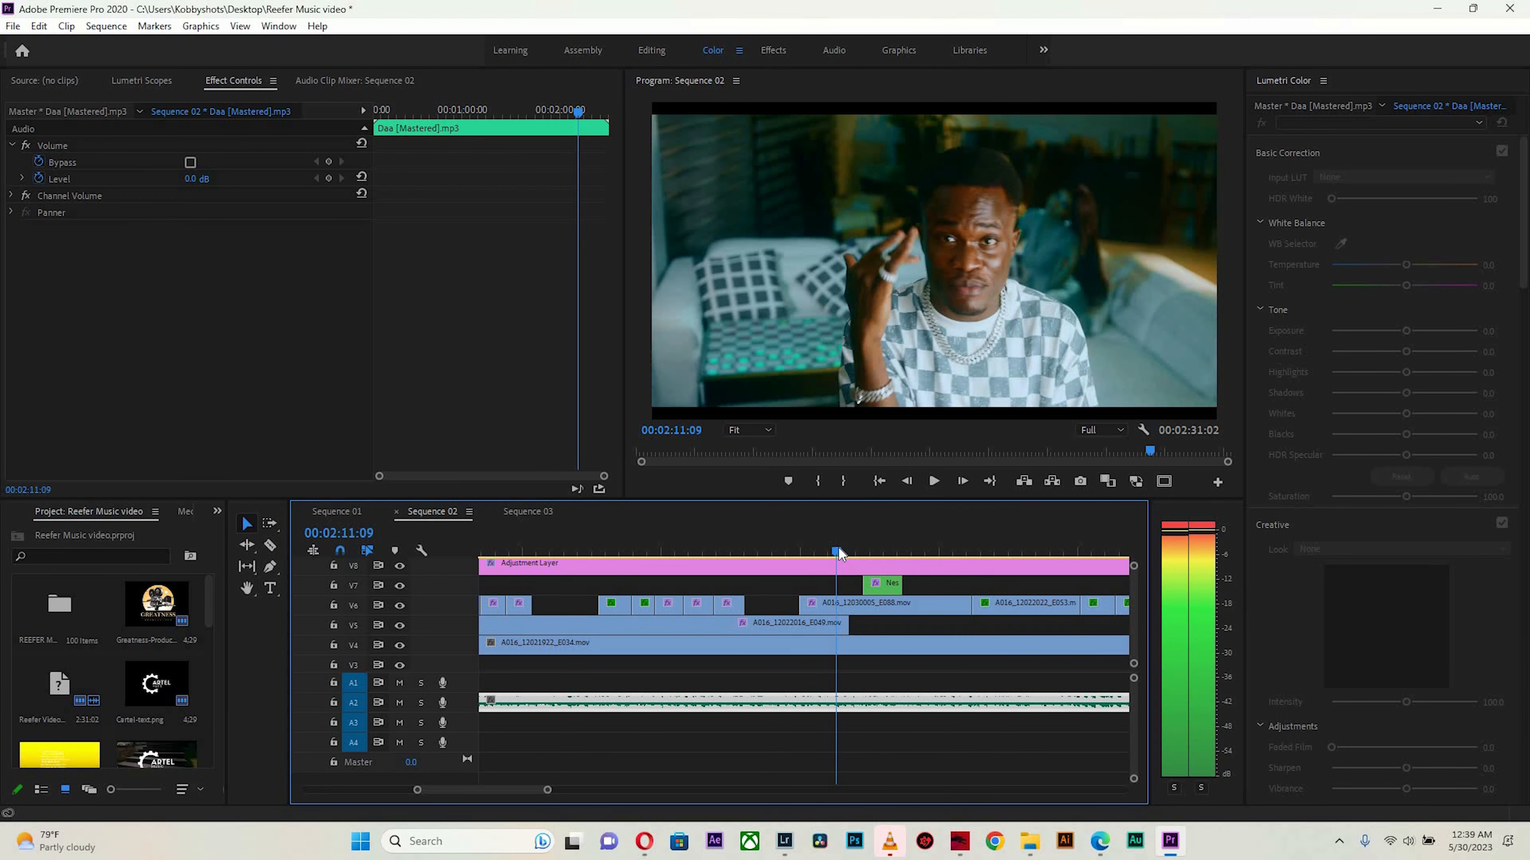
Scrub the sofa performance around 00:02:11 frame by frame, and replay it from about 00:02:10.
drag(836, 554, 822, 552)
click(834, 552)
key(Left)
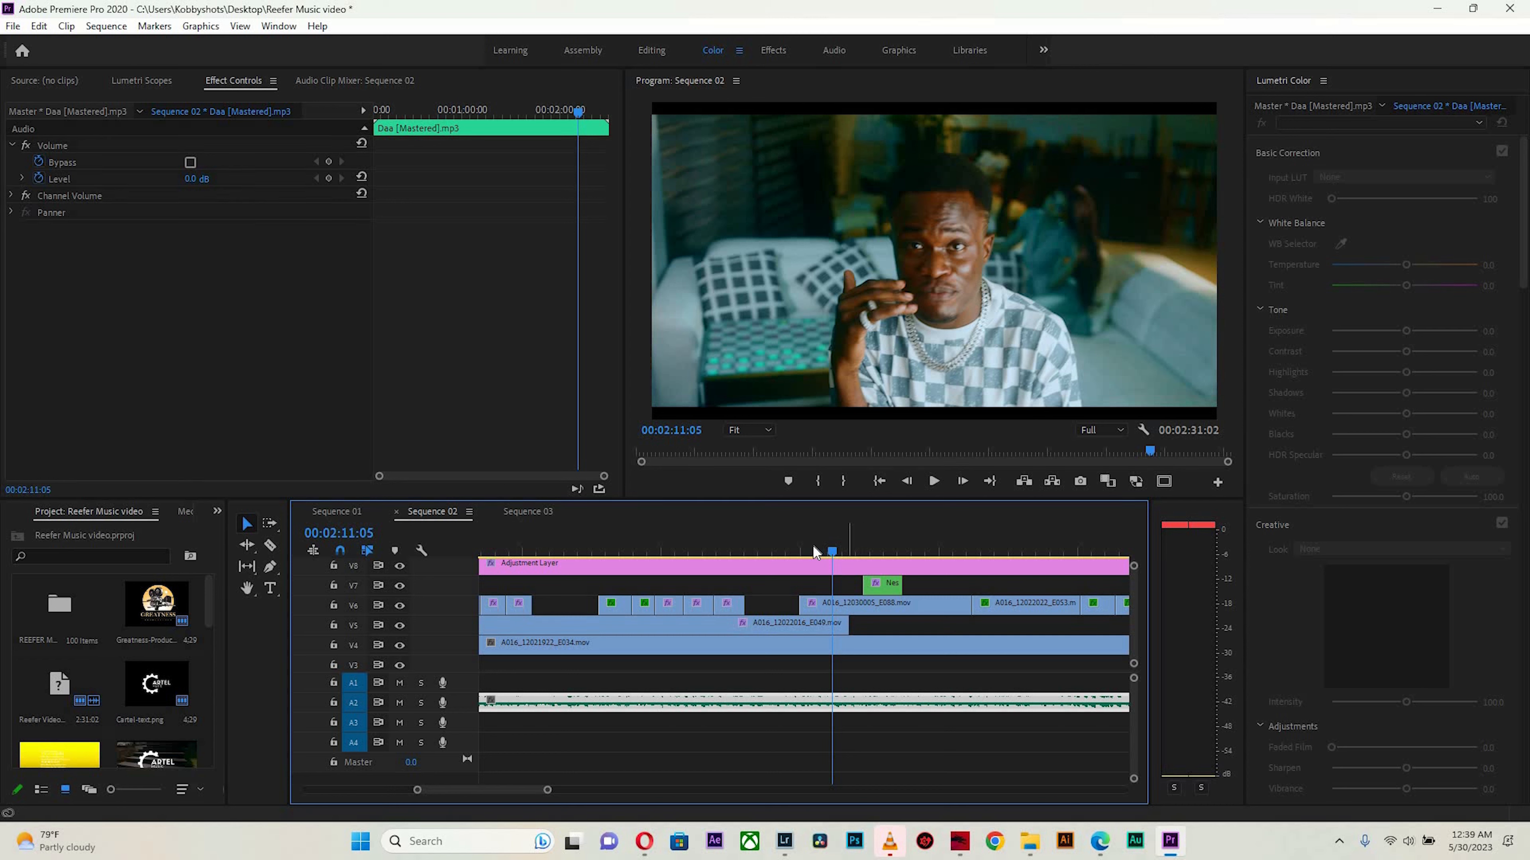
drag(784, 546, 782, 546)
key(space)
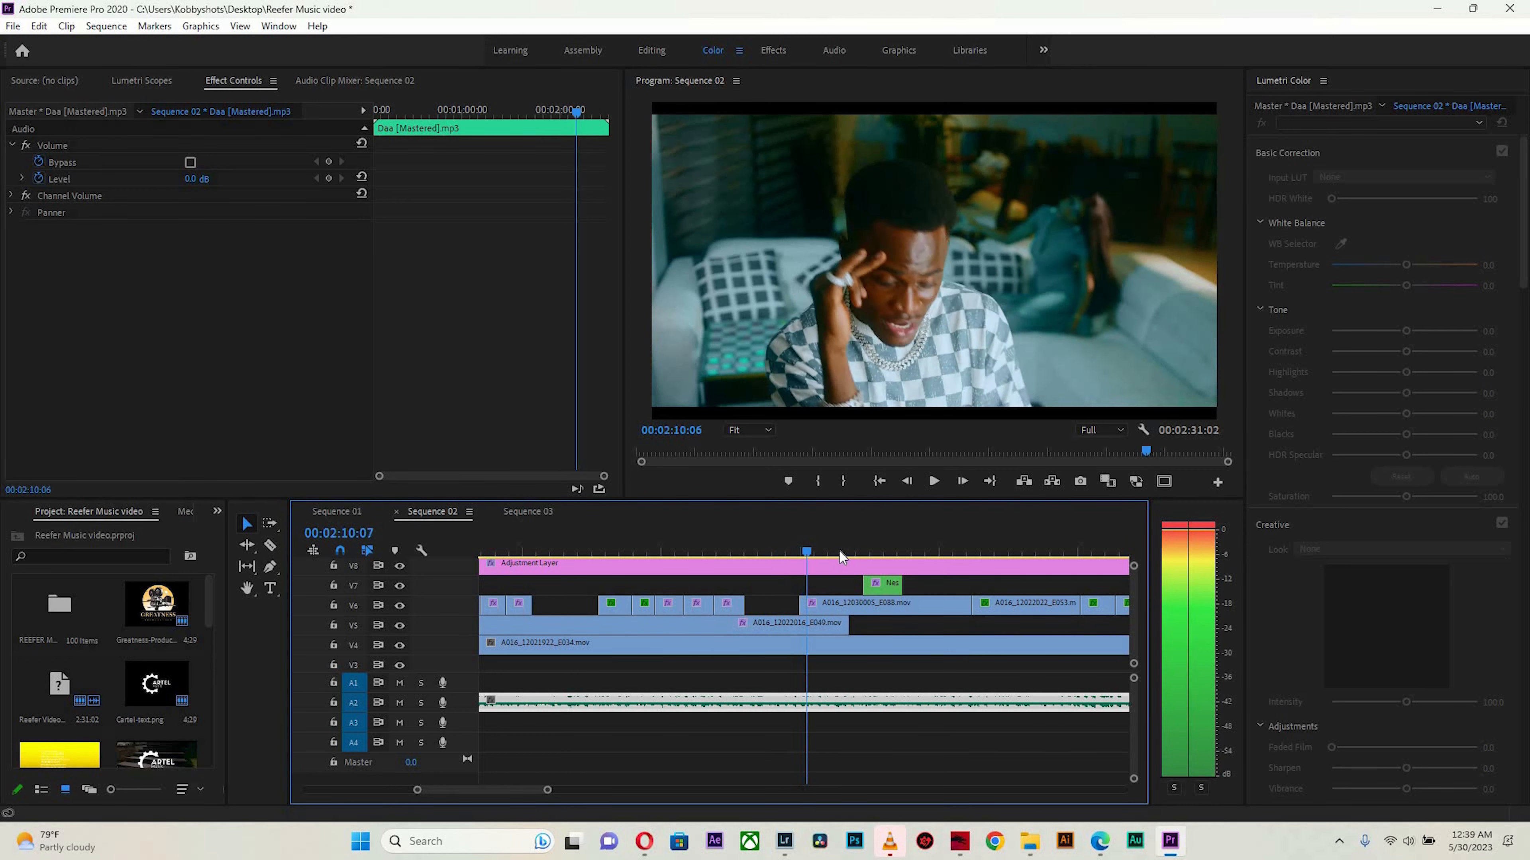
Review the sofa shot near 00:02:11, where the V5 clip ends, against the wider timeline.
click(823, 553)
key(minus)
key(minus)
key(minus)
drag(720, 545, 846, 563)
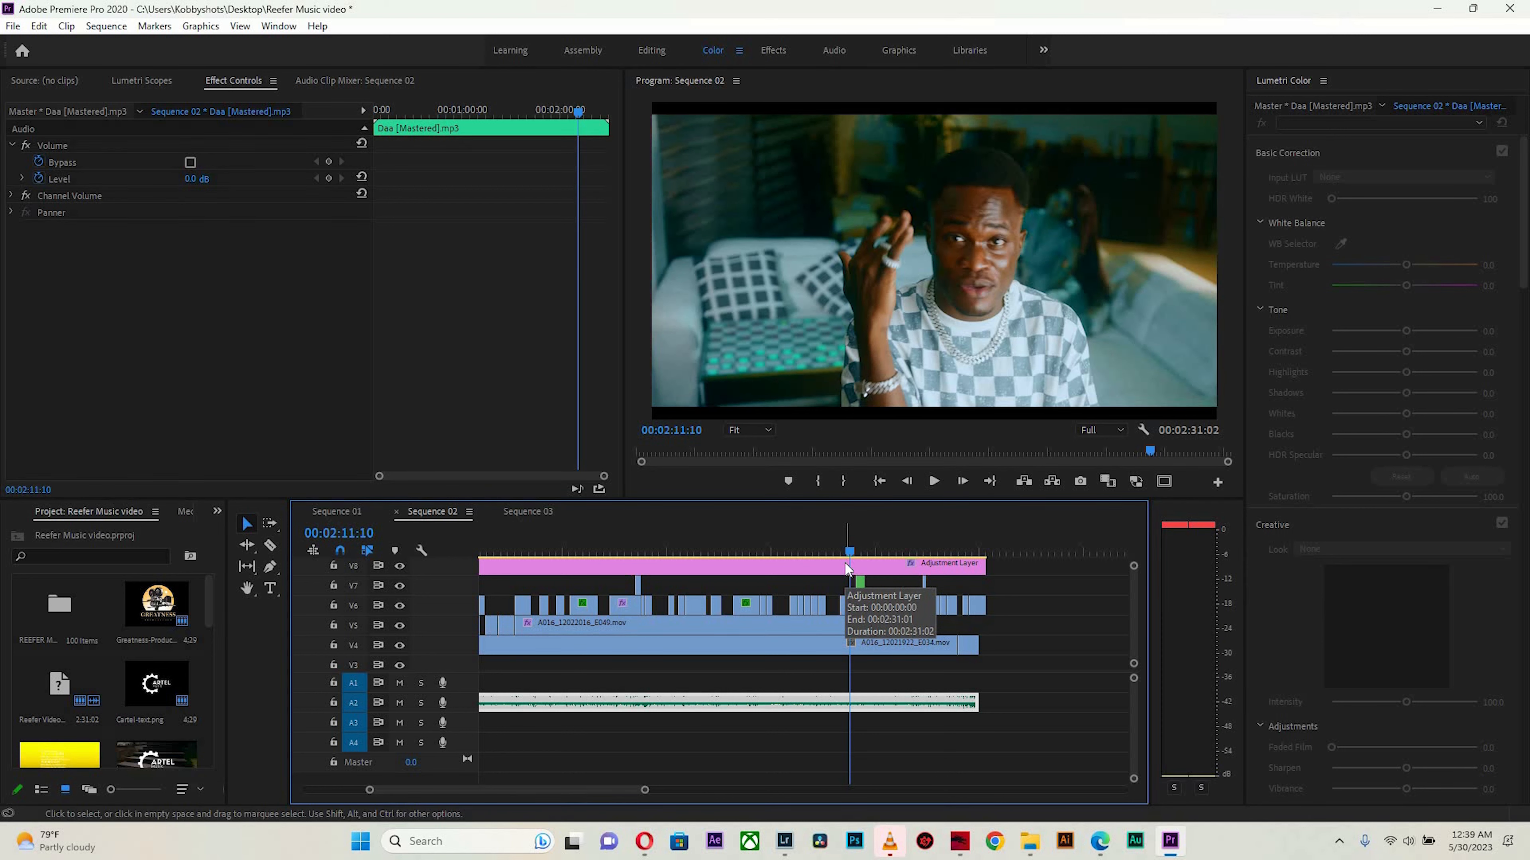
mouse_move(838, 552)
mouse_down()
mouse_move(863, 553)
mouse_move(848, 555)
mouse_up()
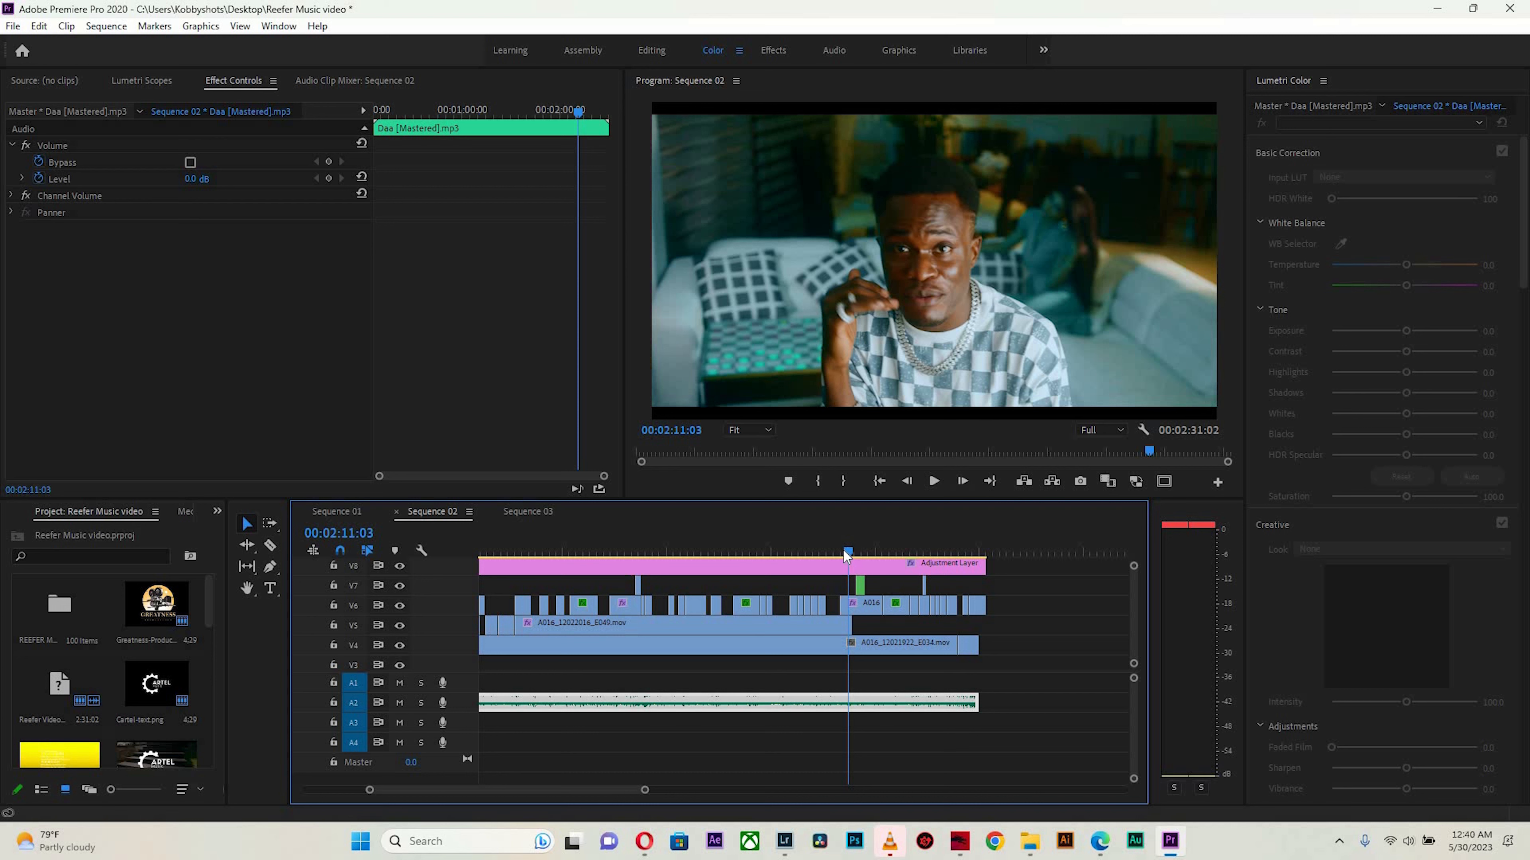
Review the closing clips from about 00:02:11 through the end of the sequence at 00:02:31:01.
drag(833, 550, 999, 549)
key(b)
key(space)
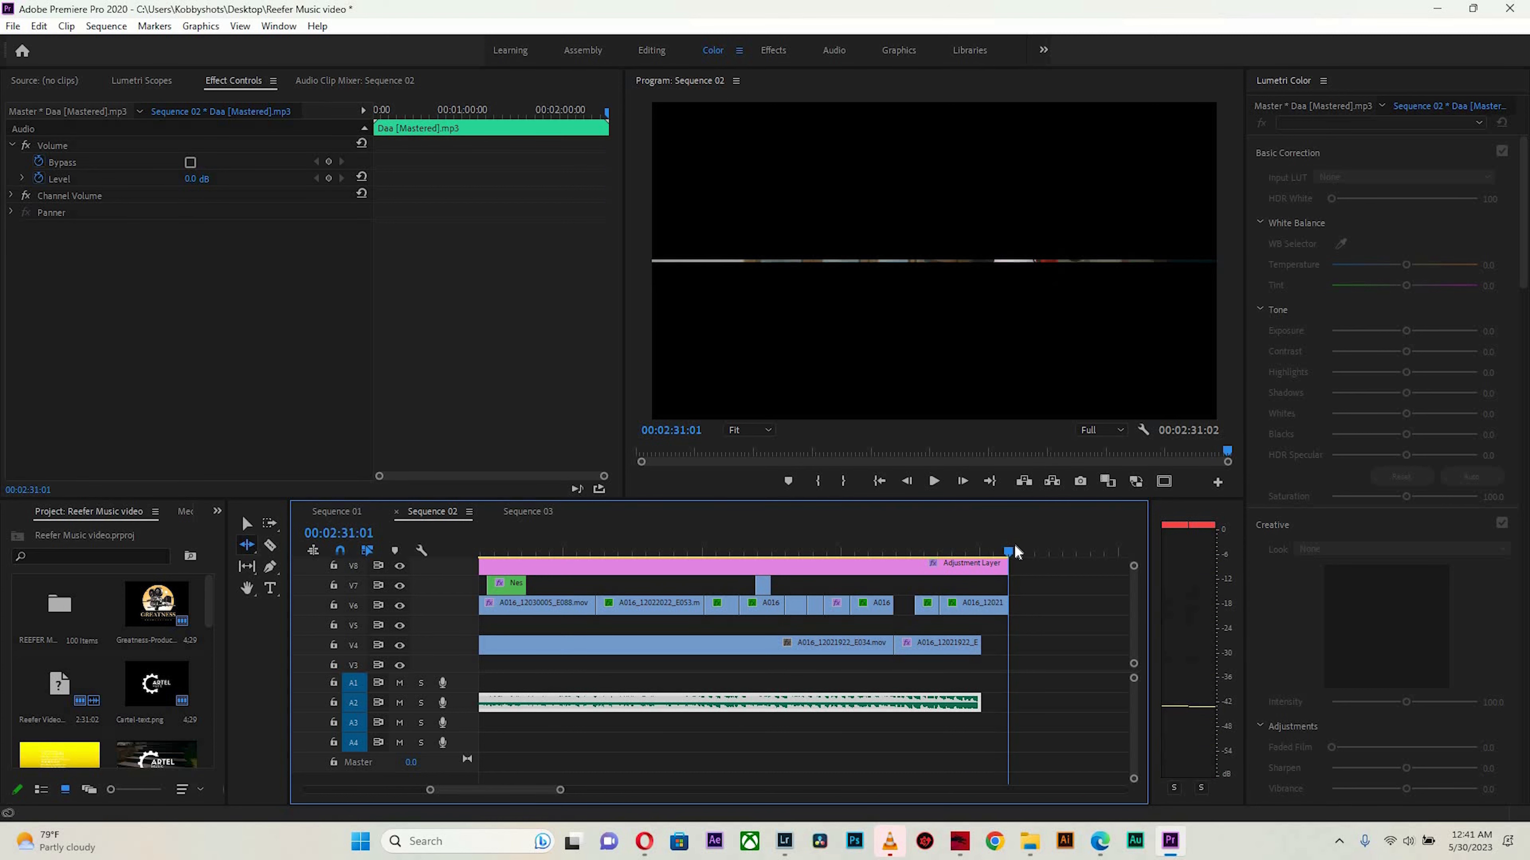
Return to the start of the sequence at about 00:00:00:02 to view the Cartel Music logo opening.
drag(993, 550, 911, 535)
key(minus)
key(minus)
key(minus)
key(minus)
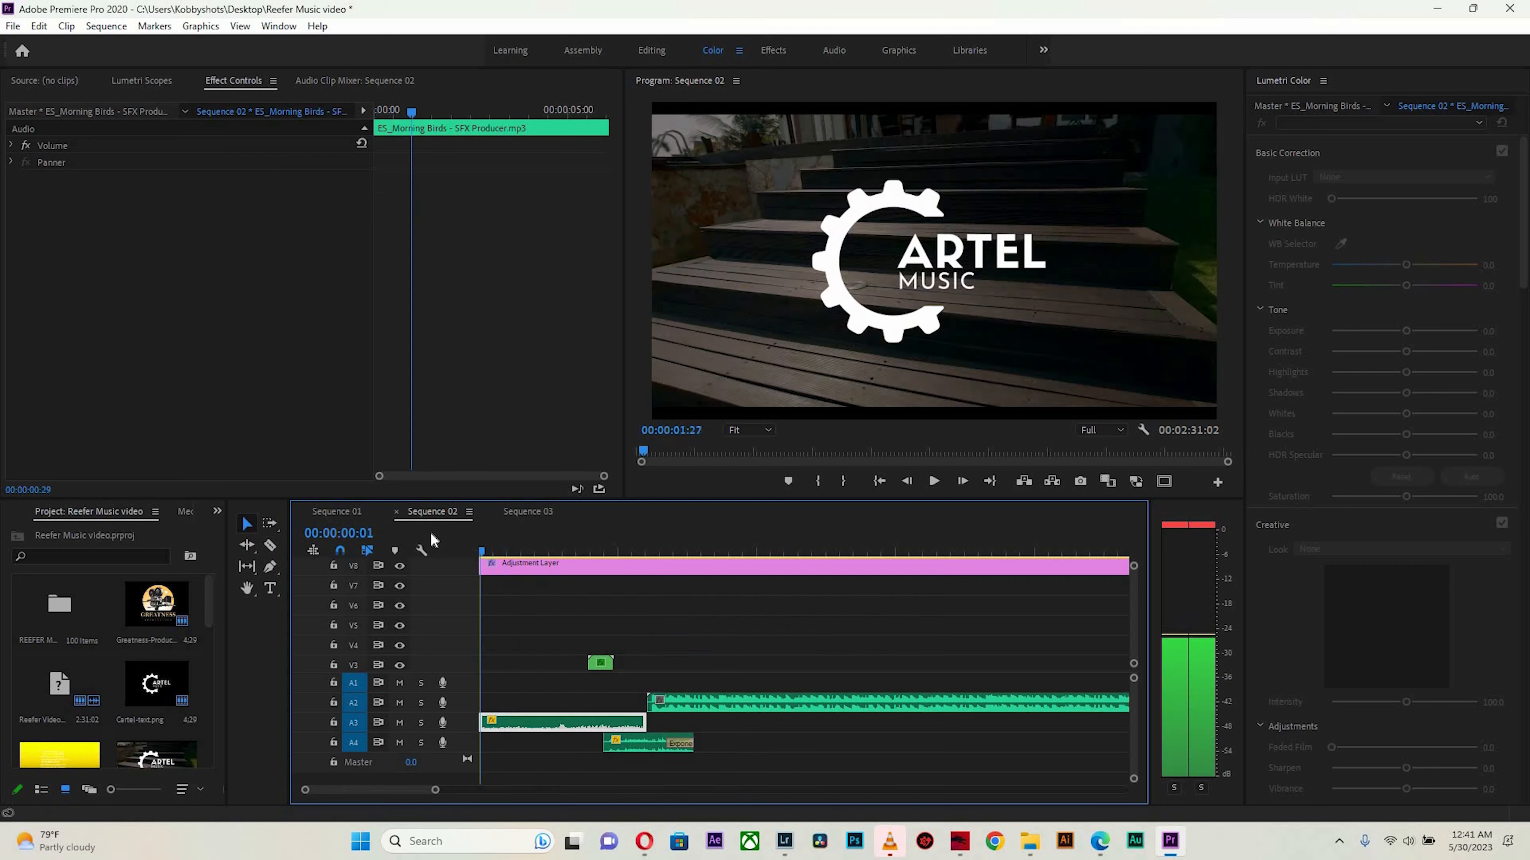
drag(430, 541, 481, 545)
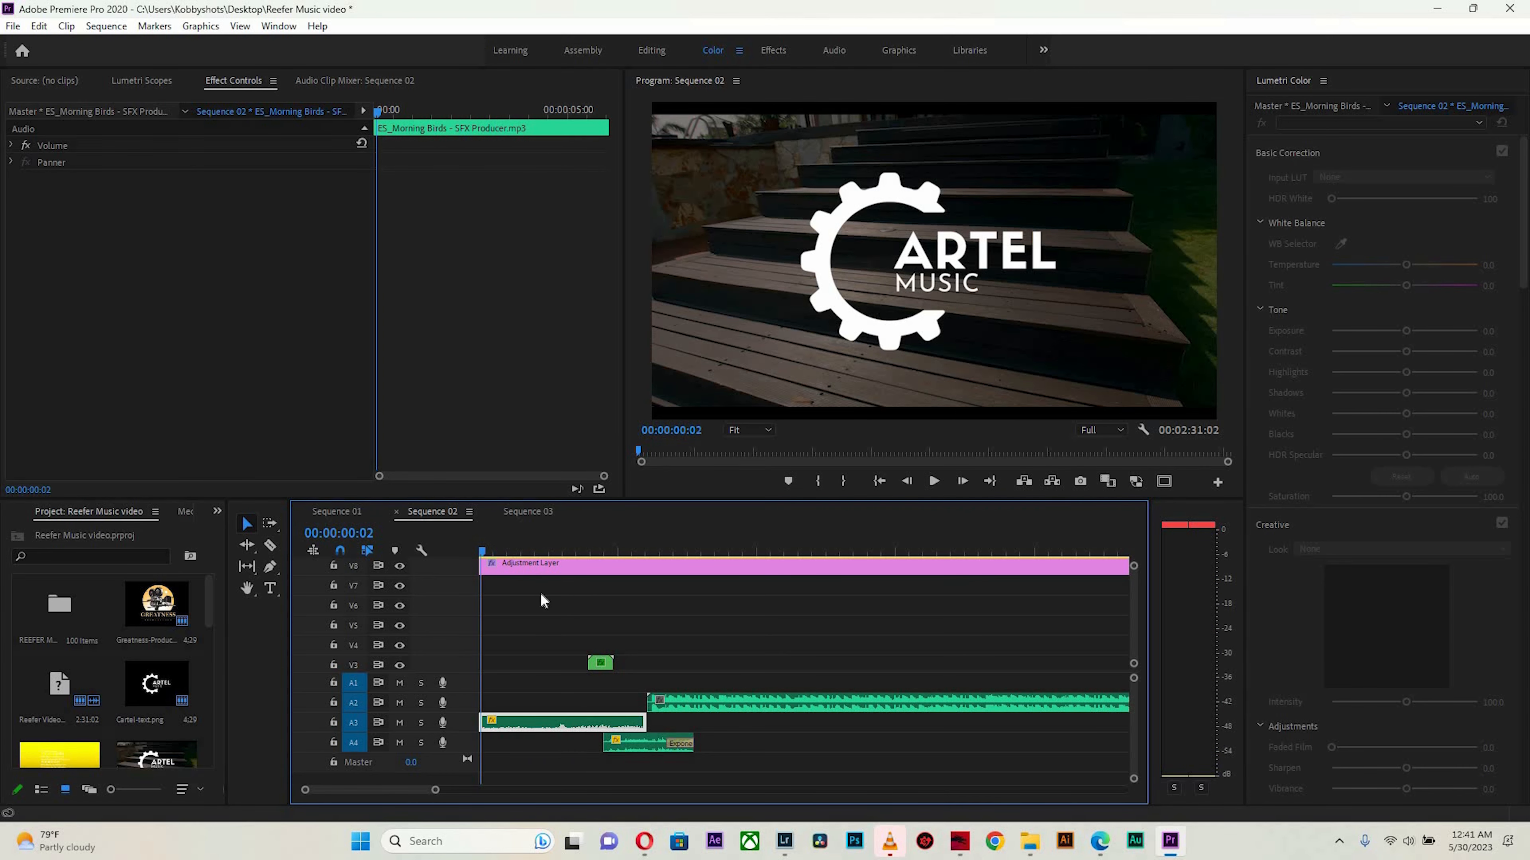
Scrub and play the intro over the birds sound effect, up to the water shot at about 00:00:05:19.
drag(532, 556, 634, 556)
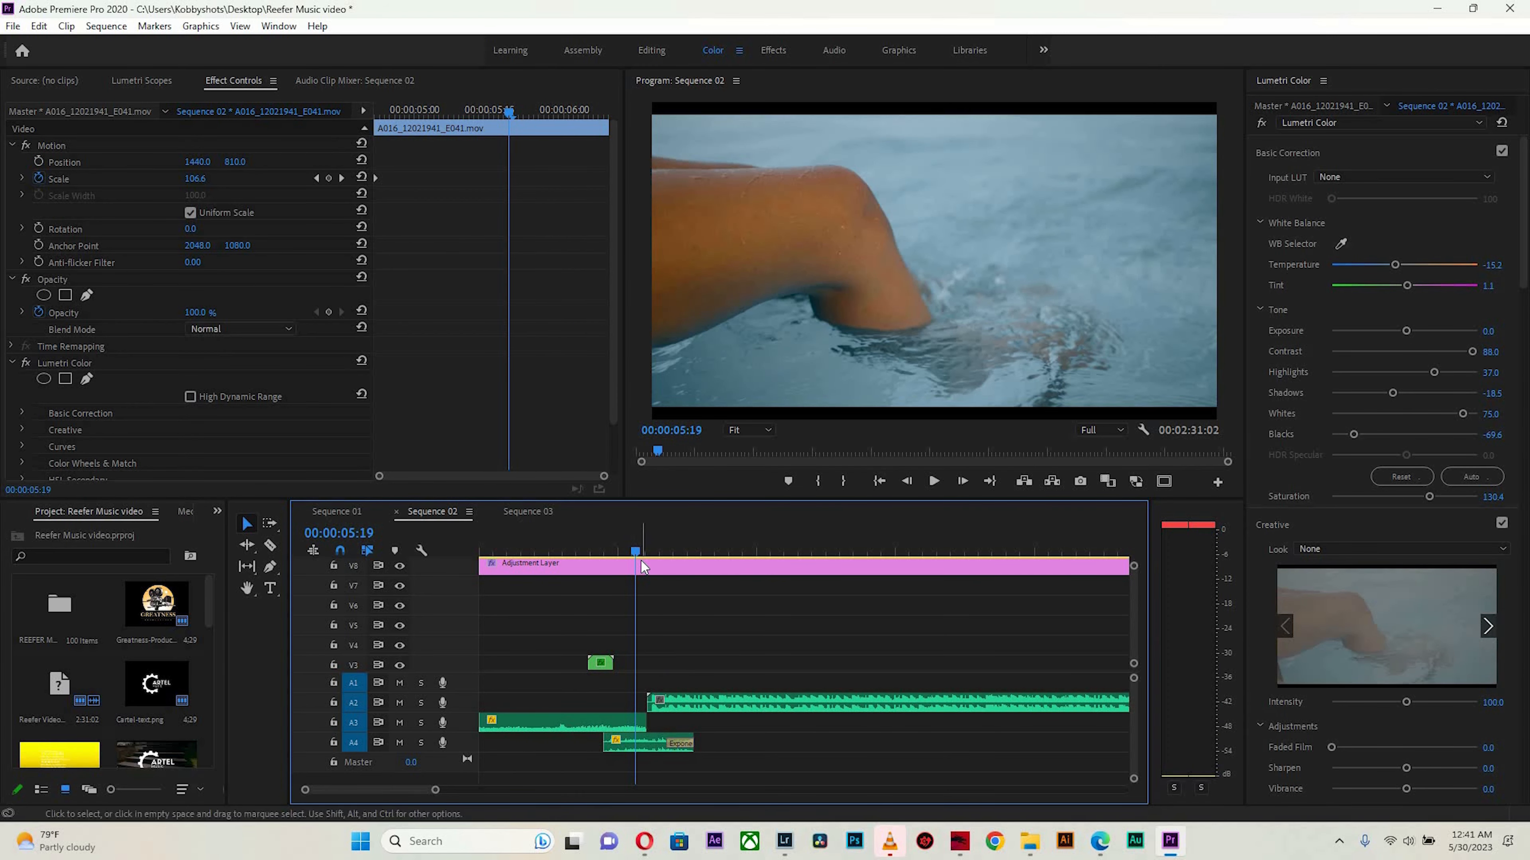
click(550, 553)
drag(567, 554, 614, 566)
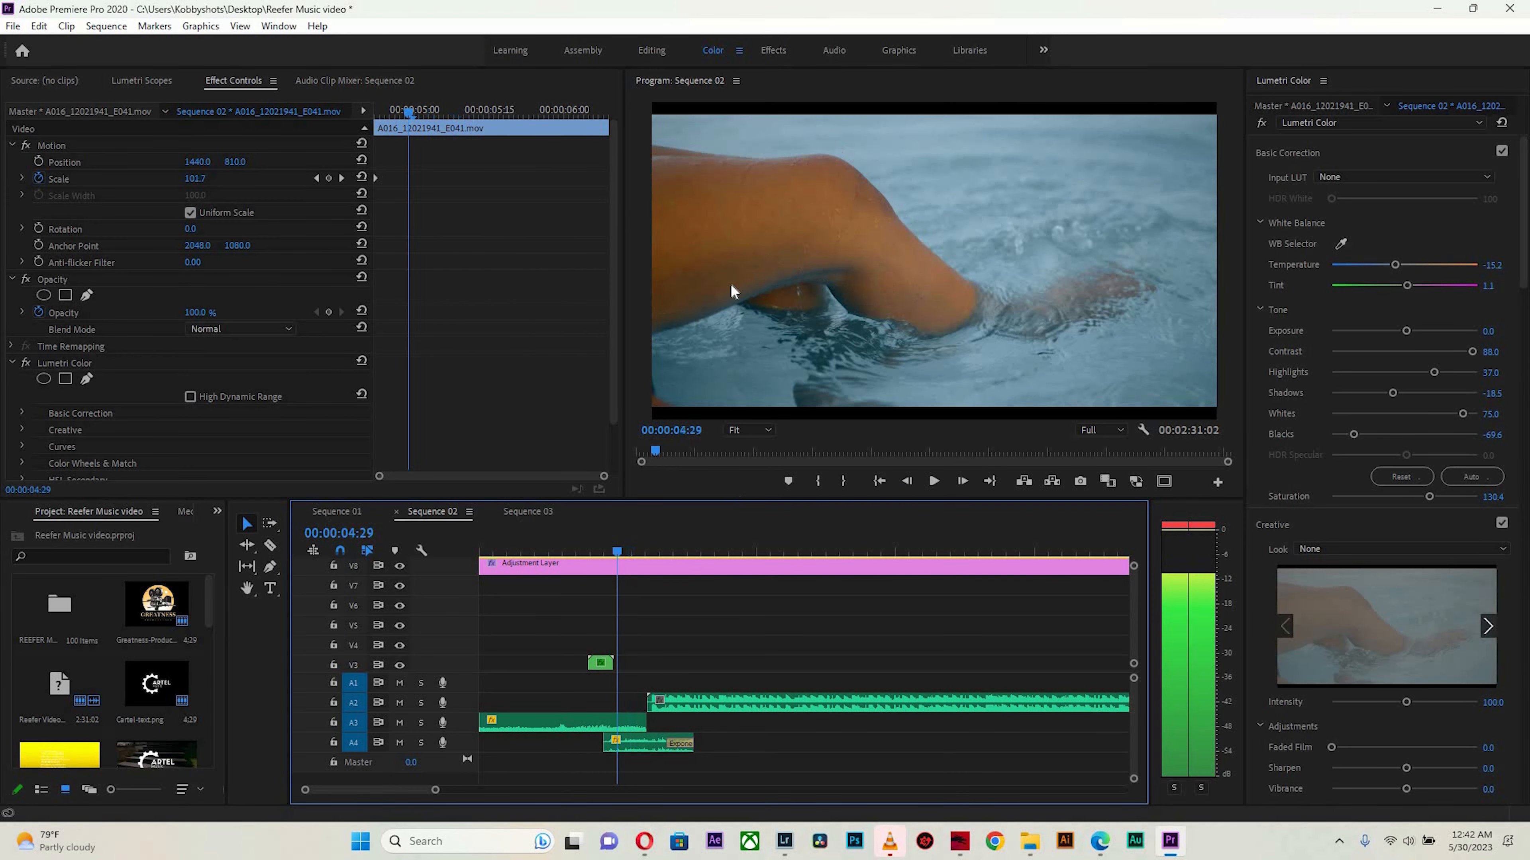
key(space)
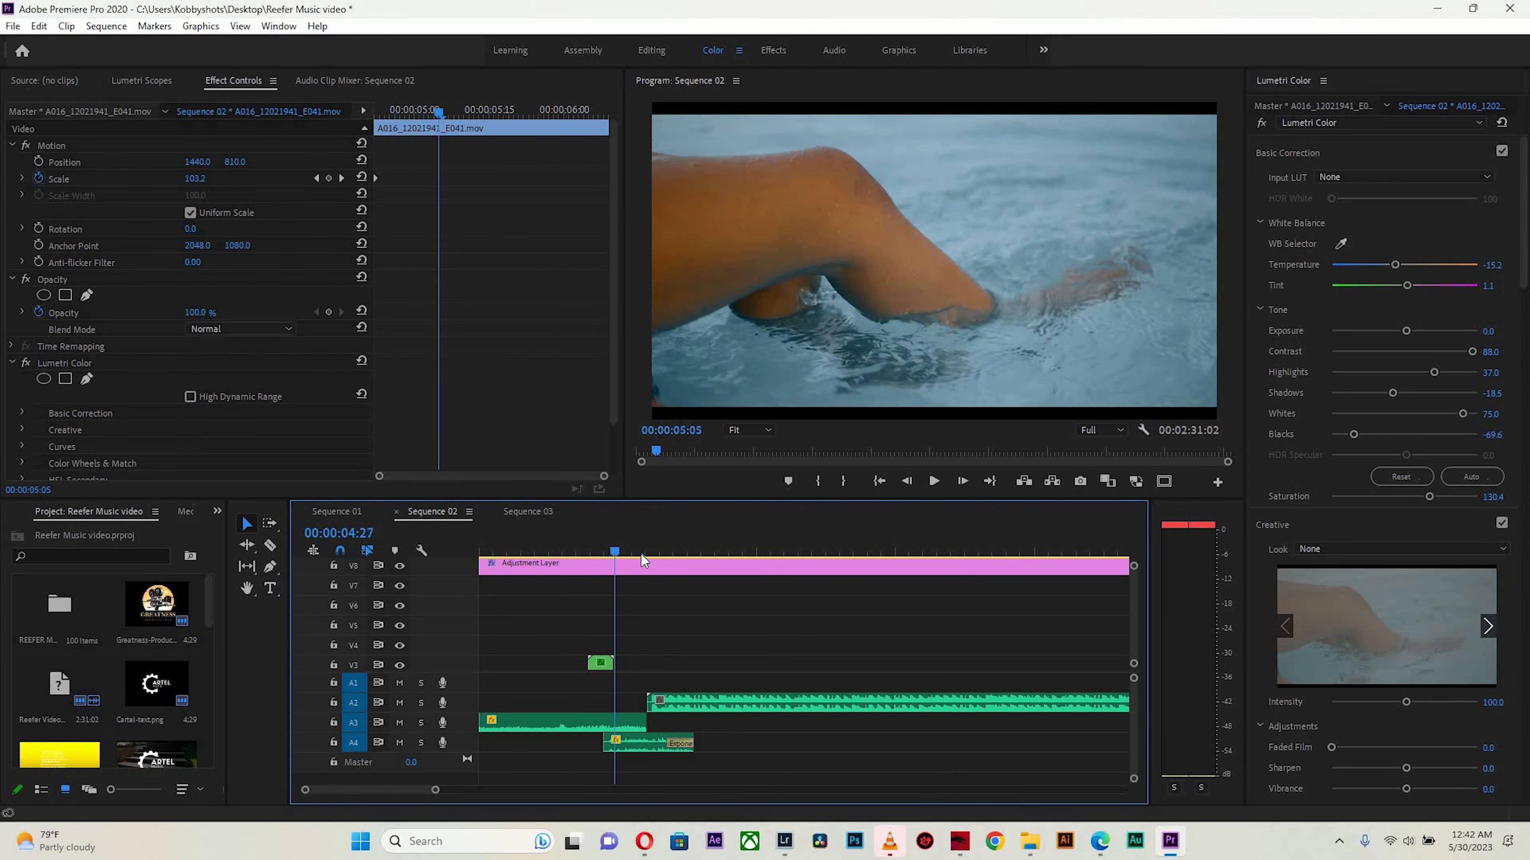
Play the point at about 00:00:06:03 where the Daa [Mastered].mp3 song starts and the Greatness Productions logo follows.
drag(642, 559, 654, 555)
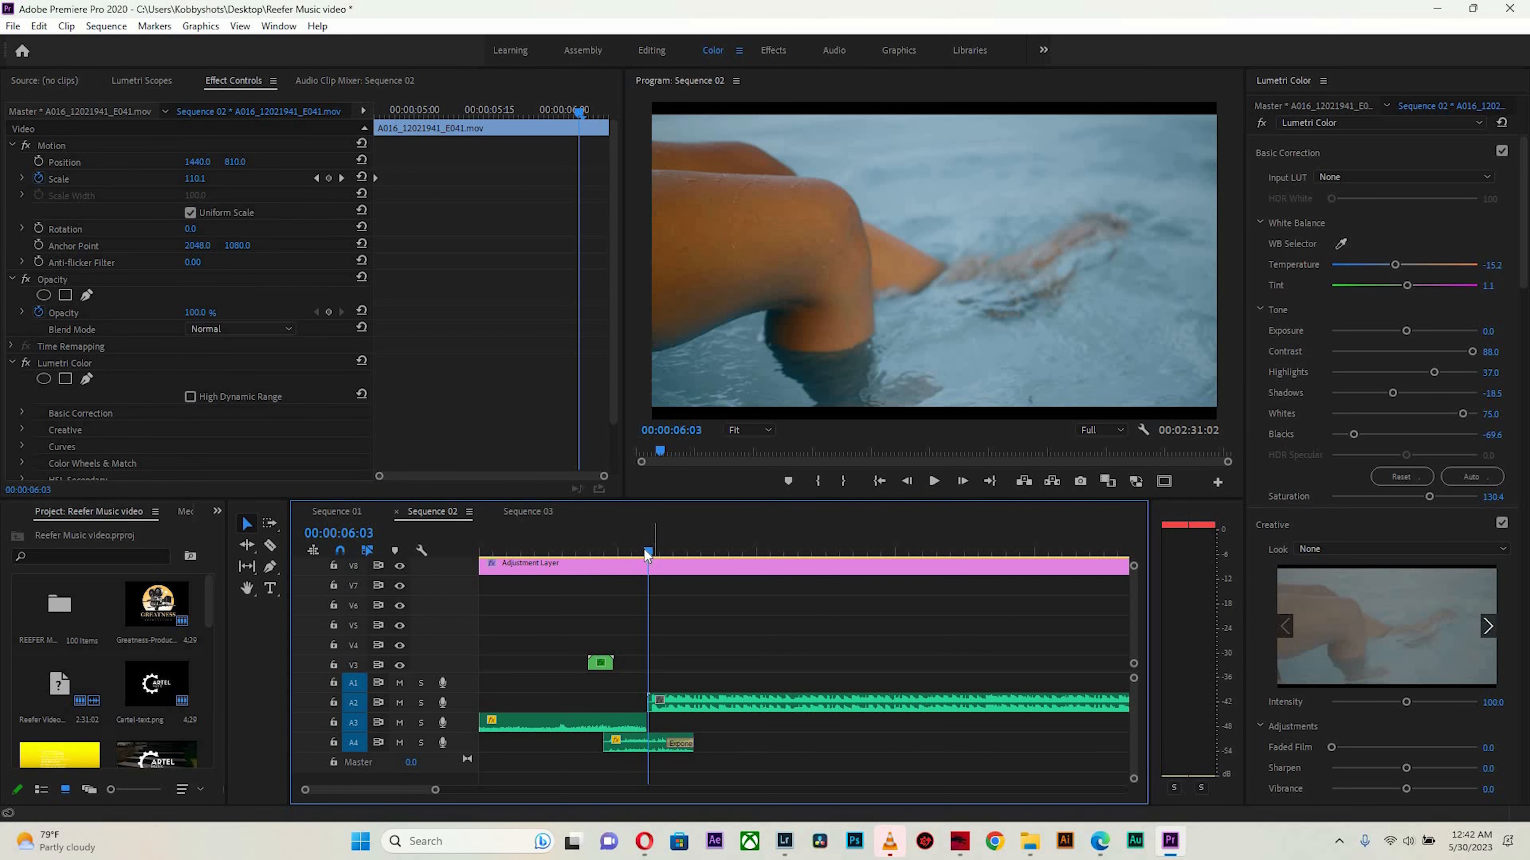
key(space)
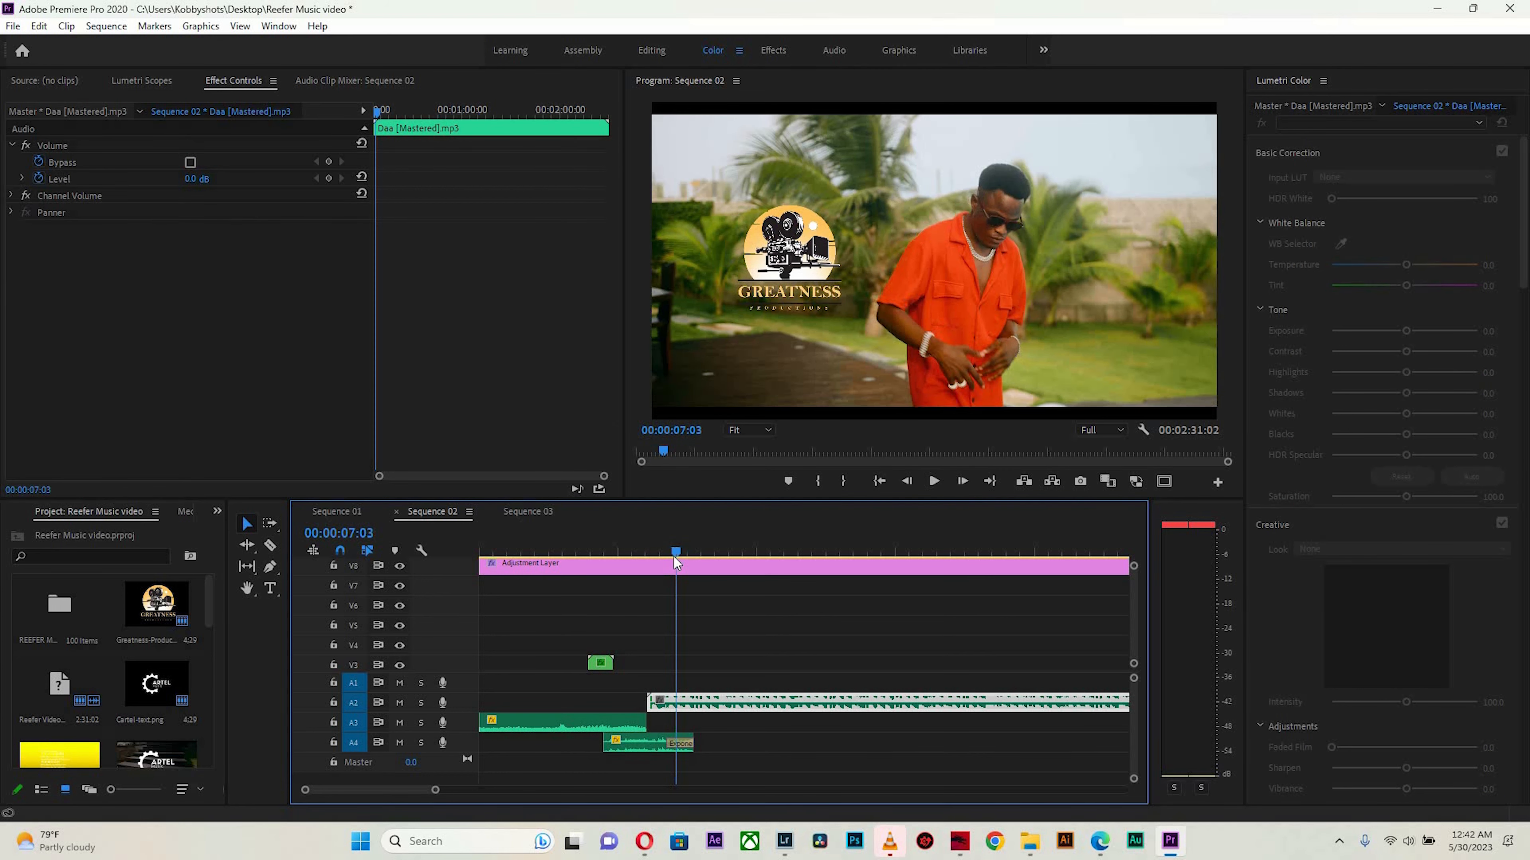
drag(663, 553, 648, 555)
key(space)
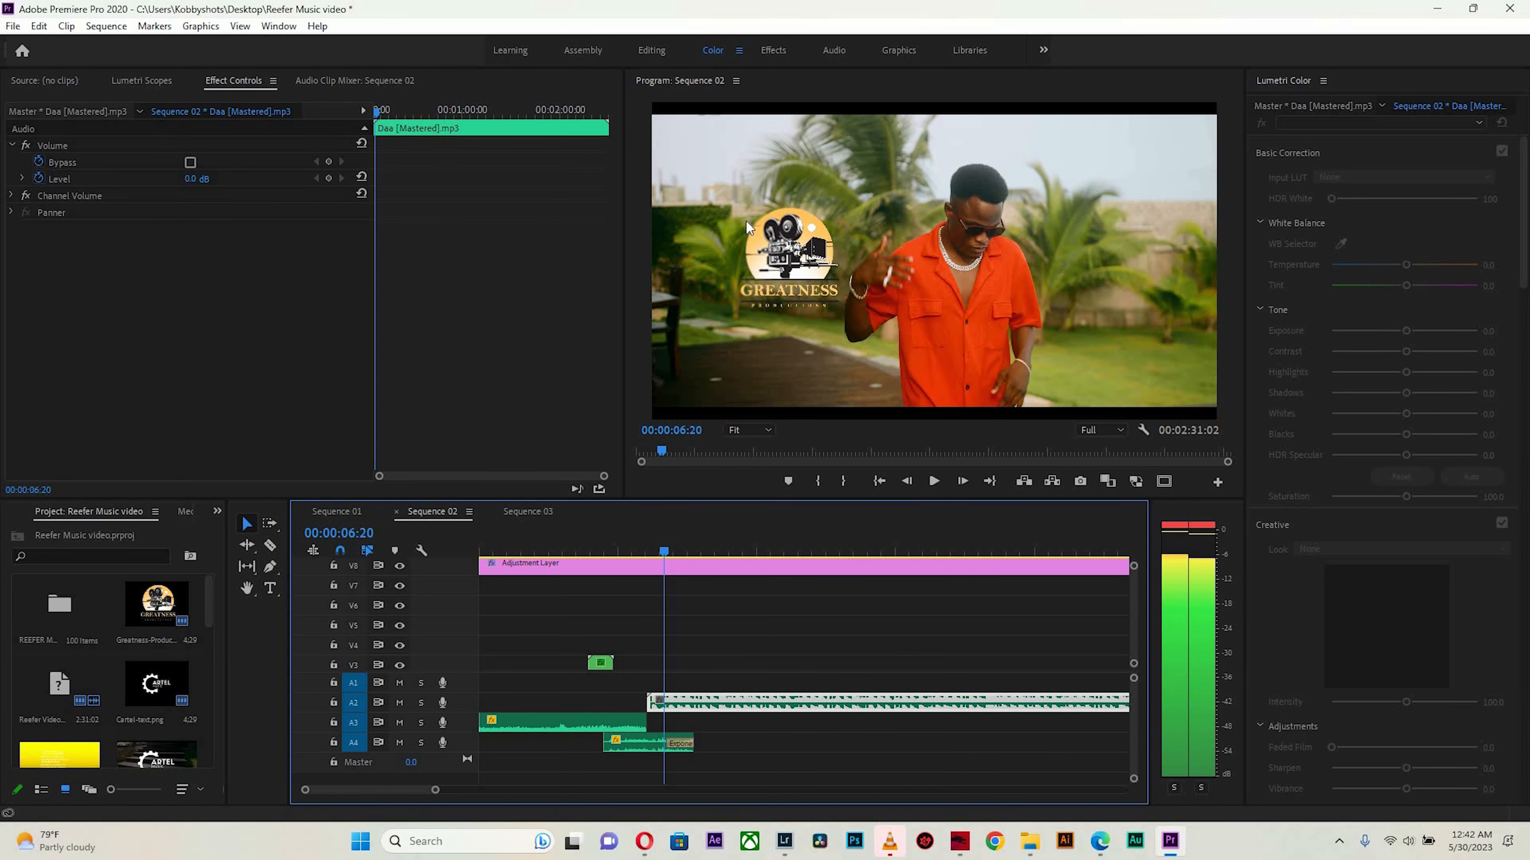
key(space)
key(space)
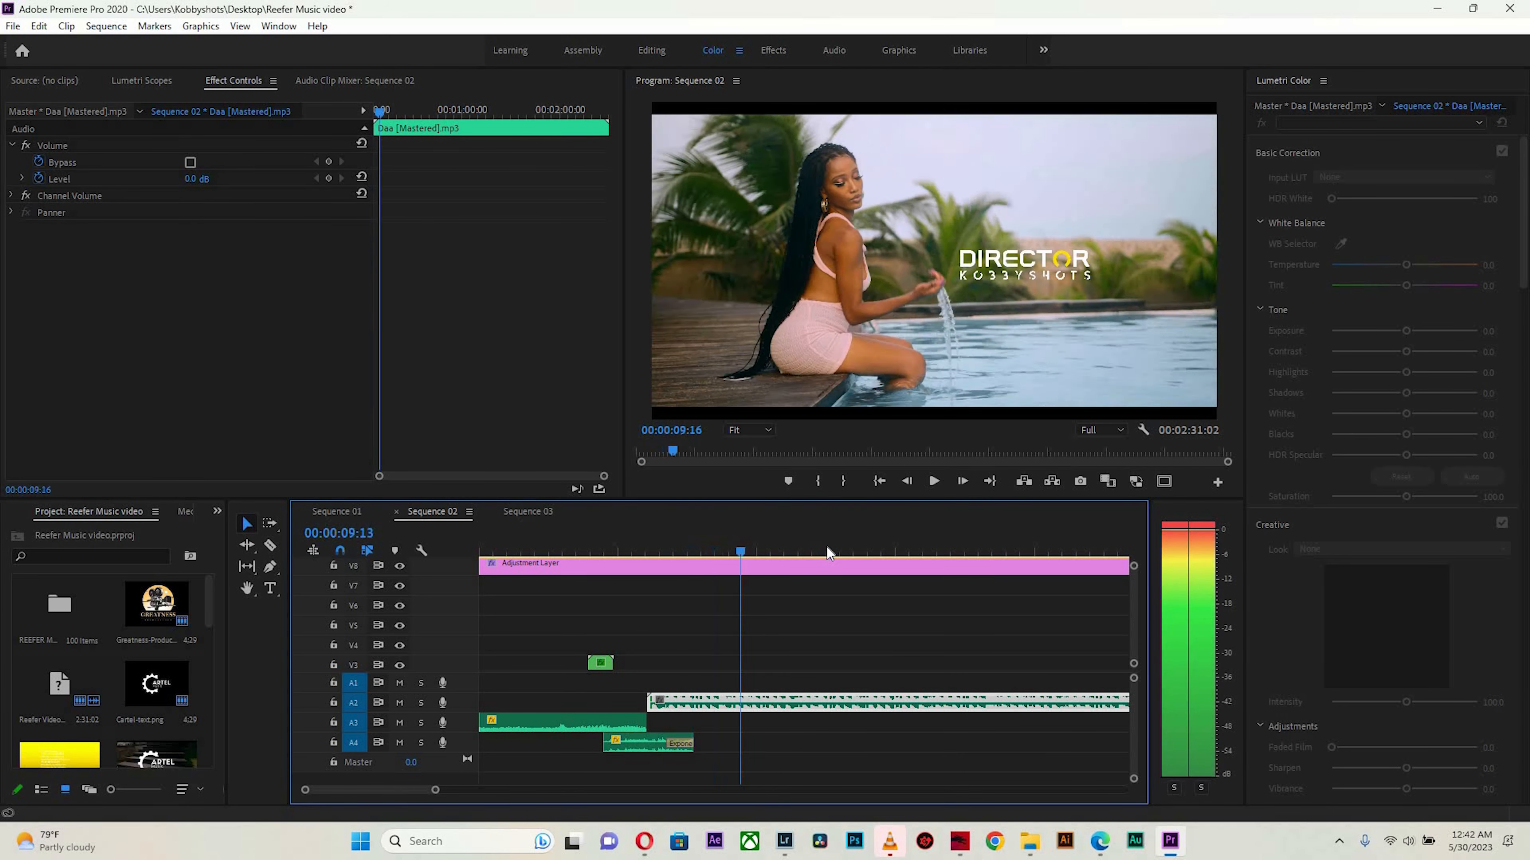
Replay the logo and director credit shots from about 00:00:07 to 00:00:10.
drag(825, 550, 665, 555)
key(space)
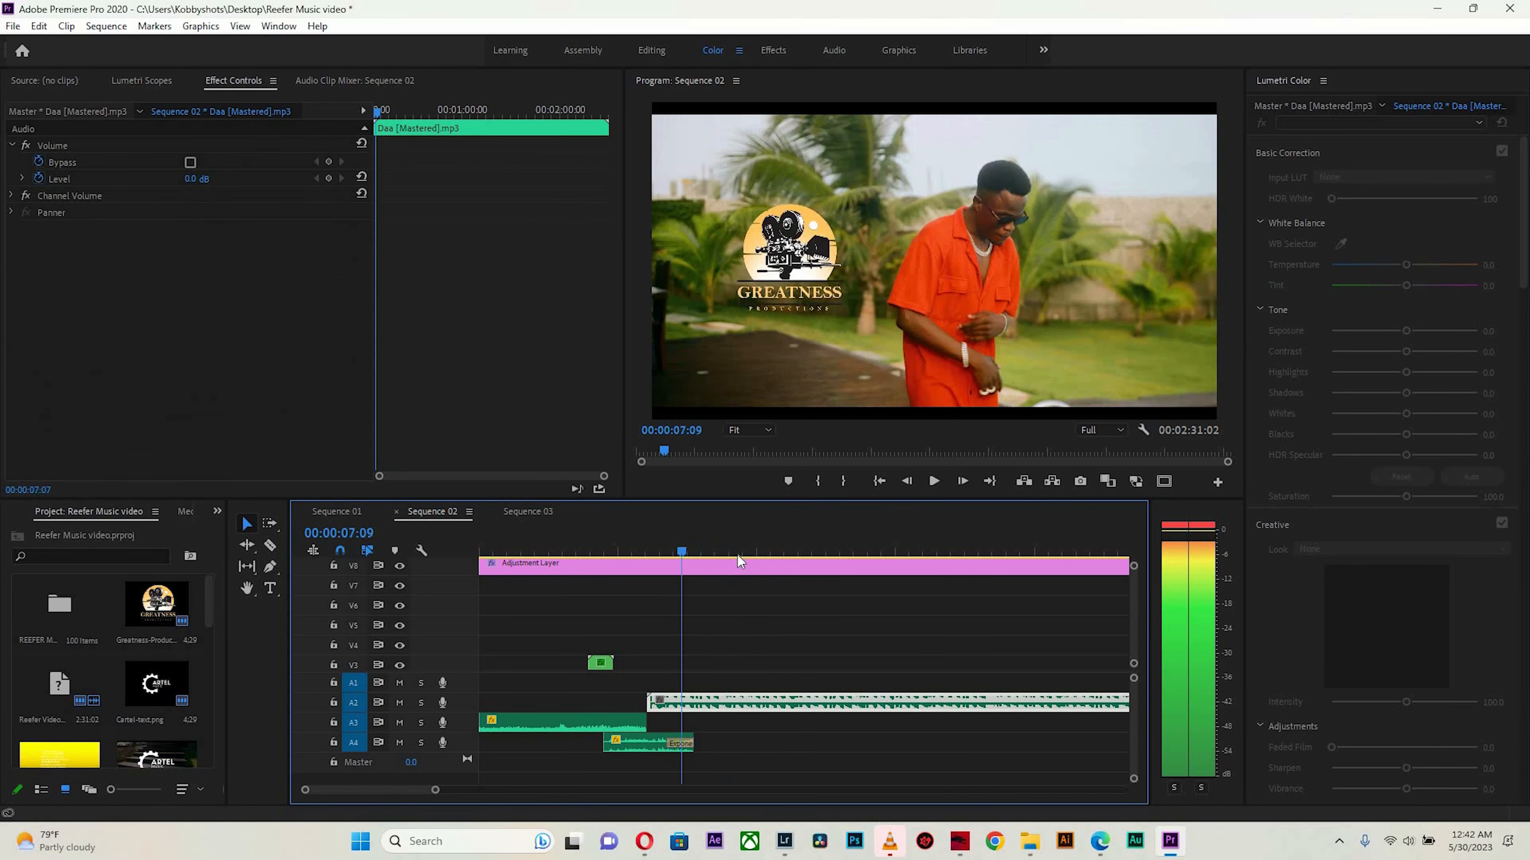
key(space)
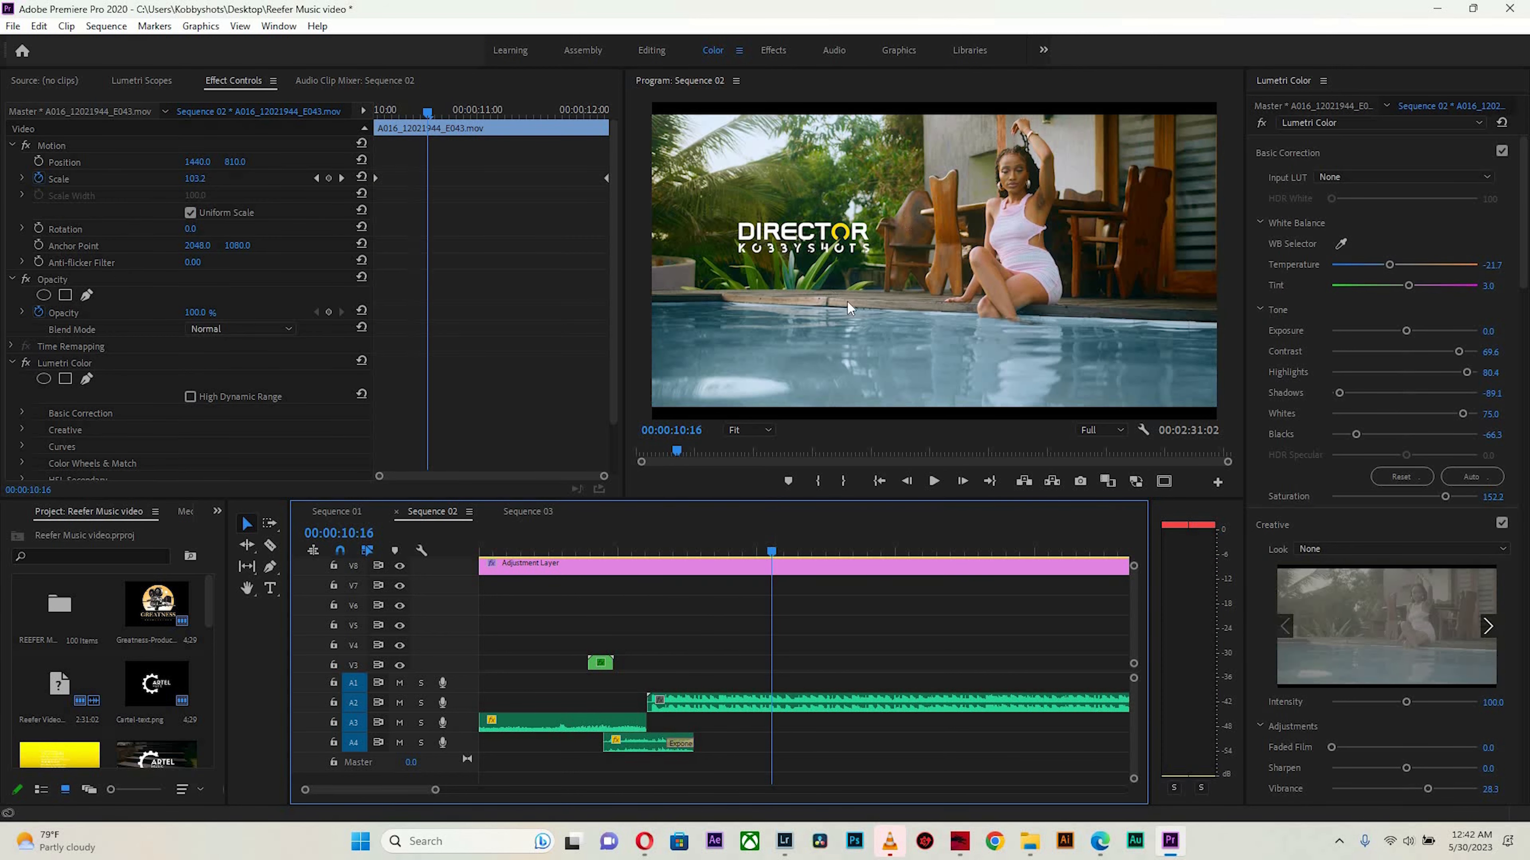
Play the poolside shots after the director credit from about 00:00:11 to 00:00:13, and show more of the timeline.
key(space)
drag(712, 537, 805, 550)
key(space)
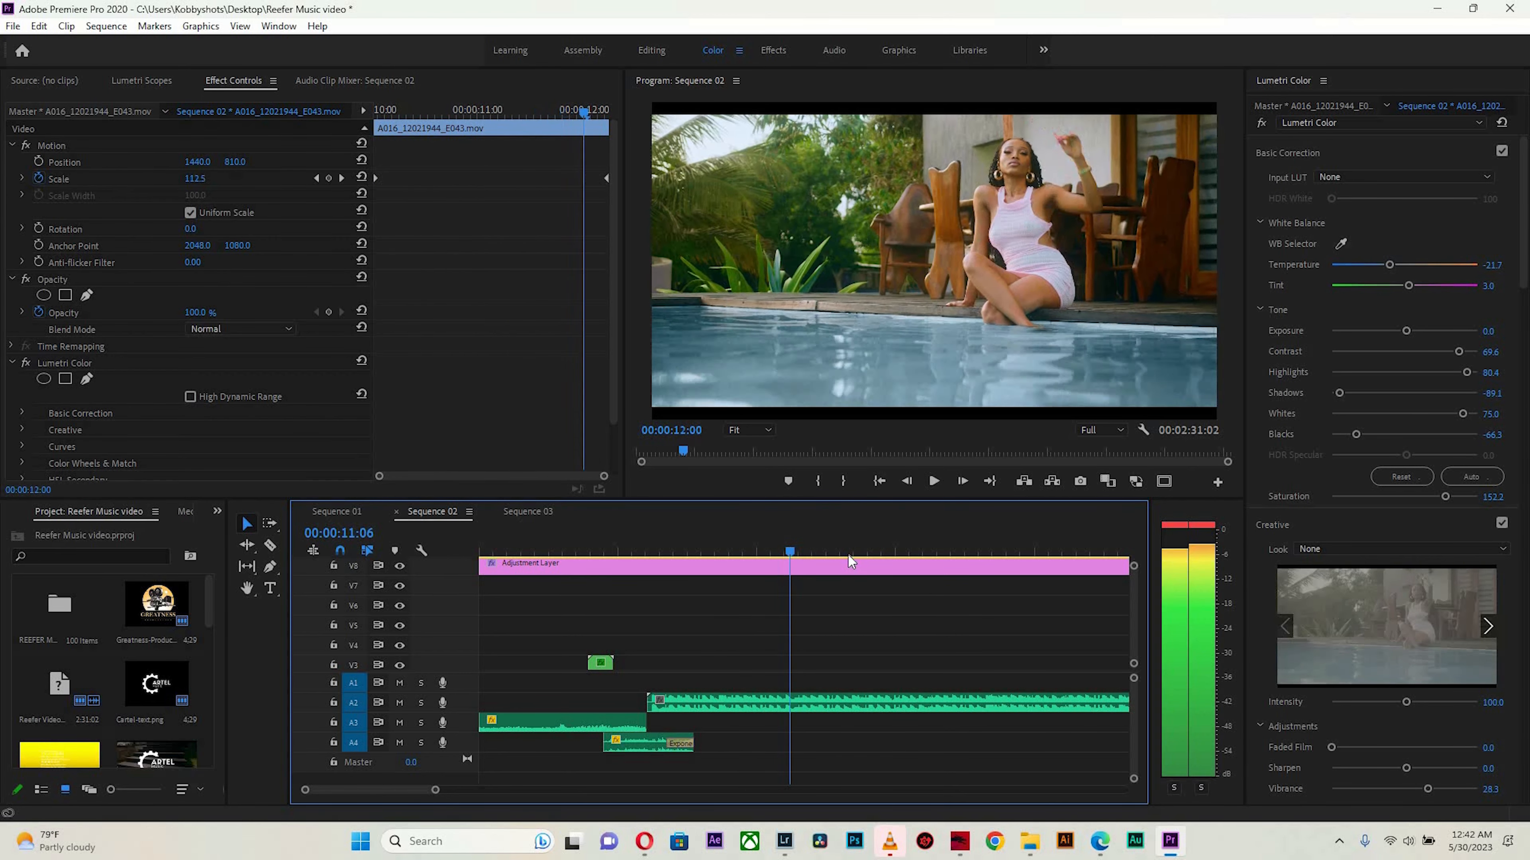
key(minus)
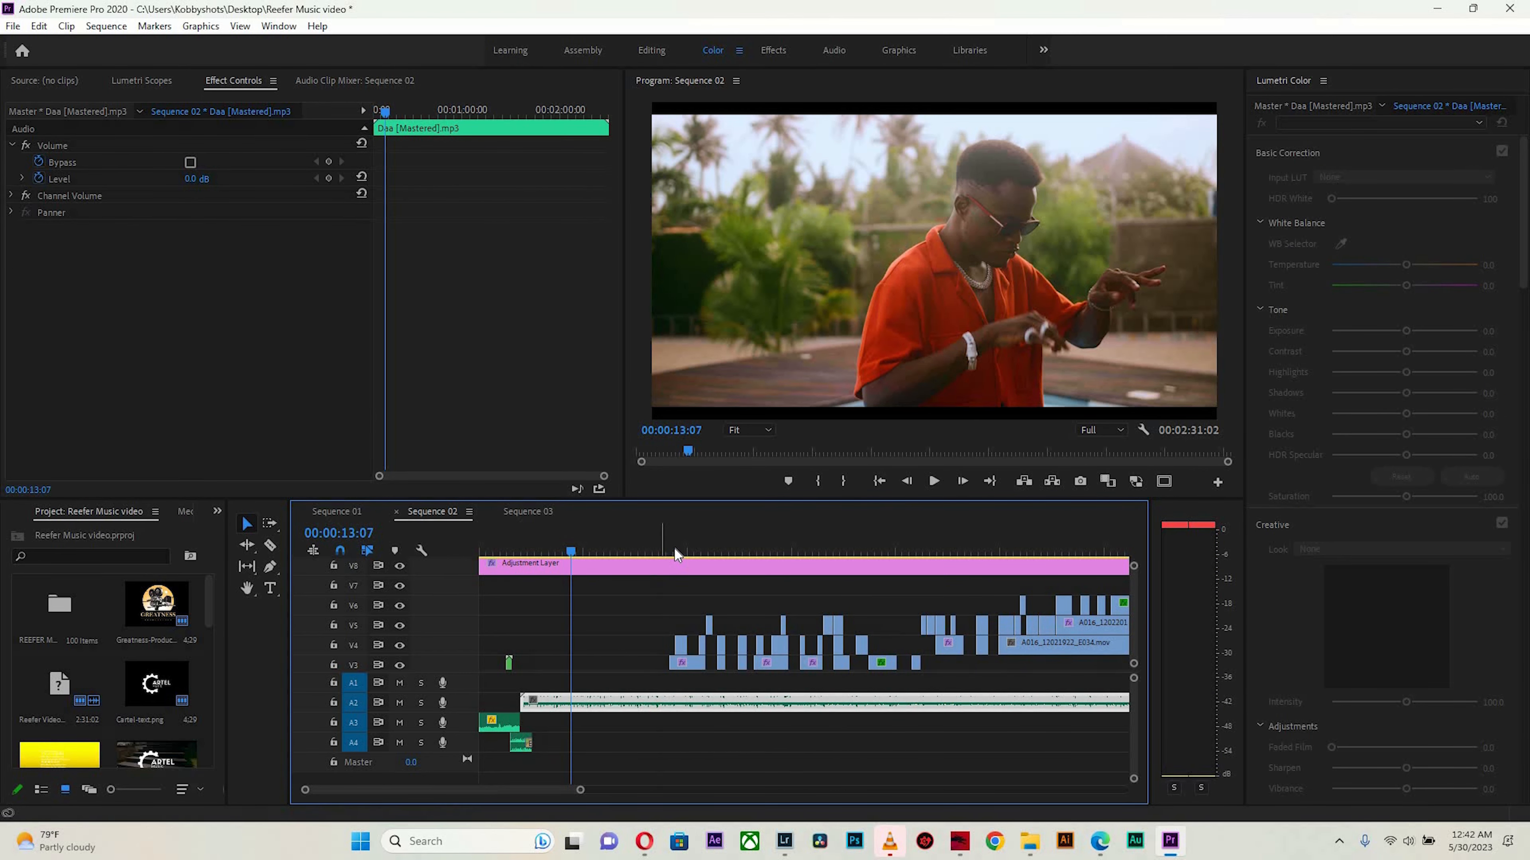
Scrub the poolside and garden scenes from about 00:00:13 to 00:01:13, and on to the woman's pool close-up at about 00:01:21:19.
click(681, 550)
drag(715, 551, 985, 556)
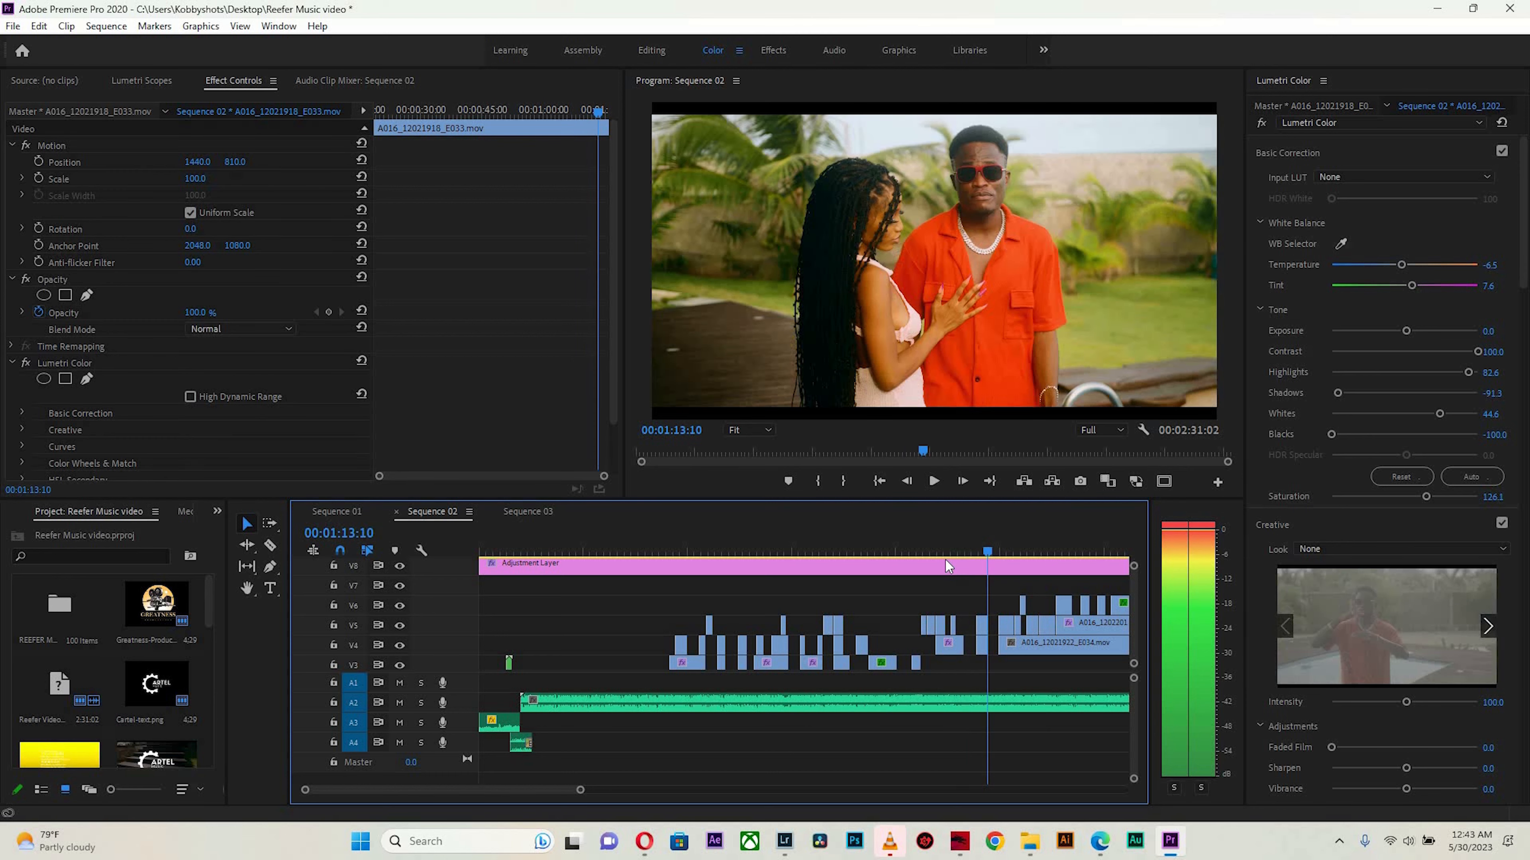
key(equal)
key(equal)
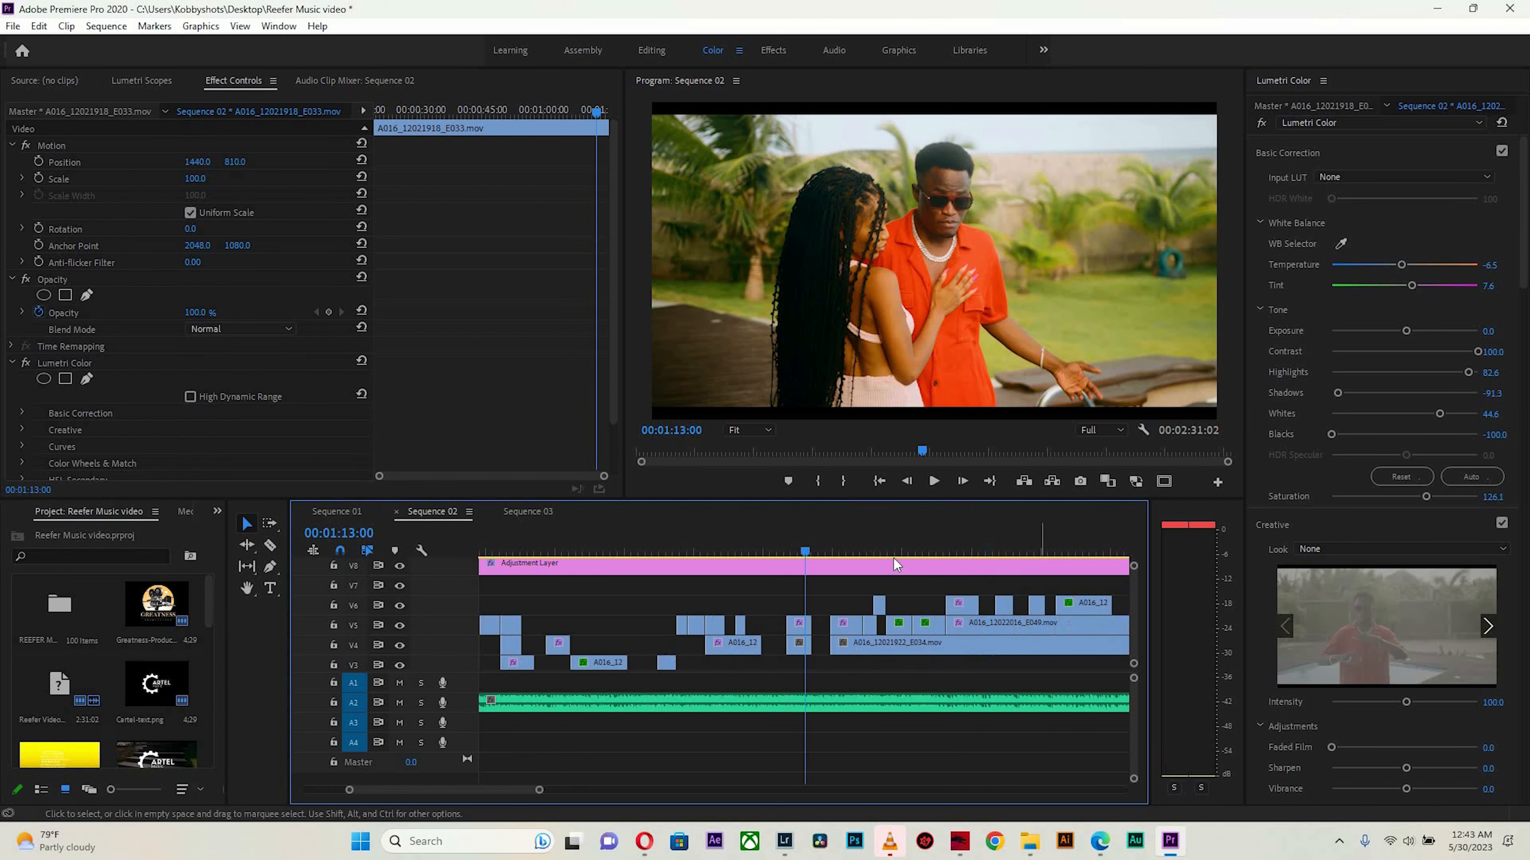
drag(858, 542, 1029, 554)
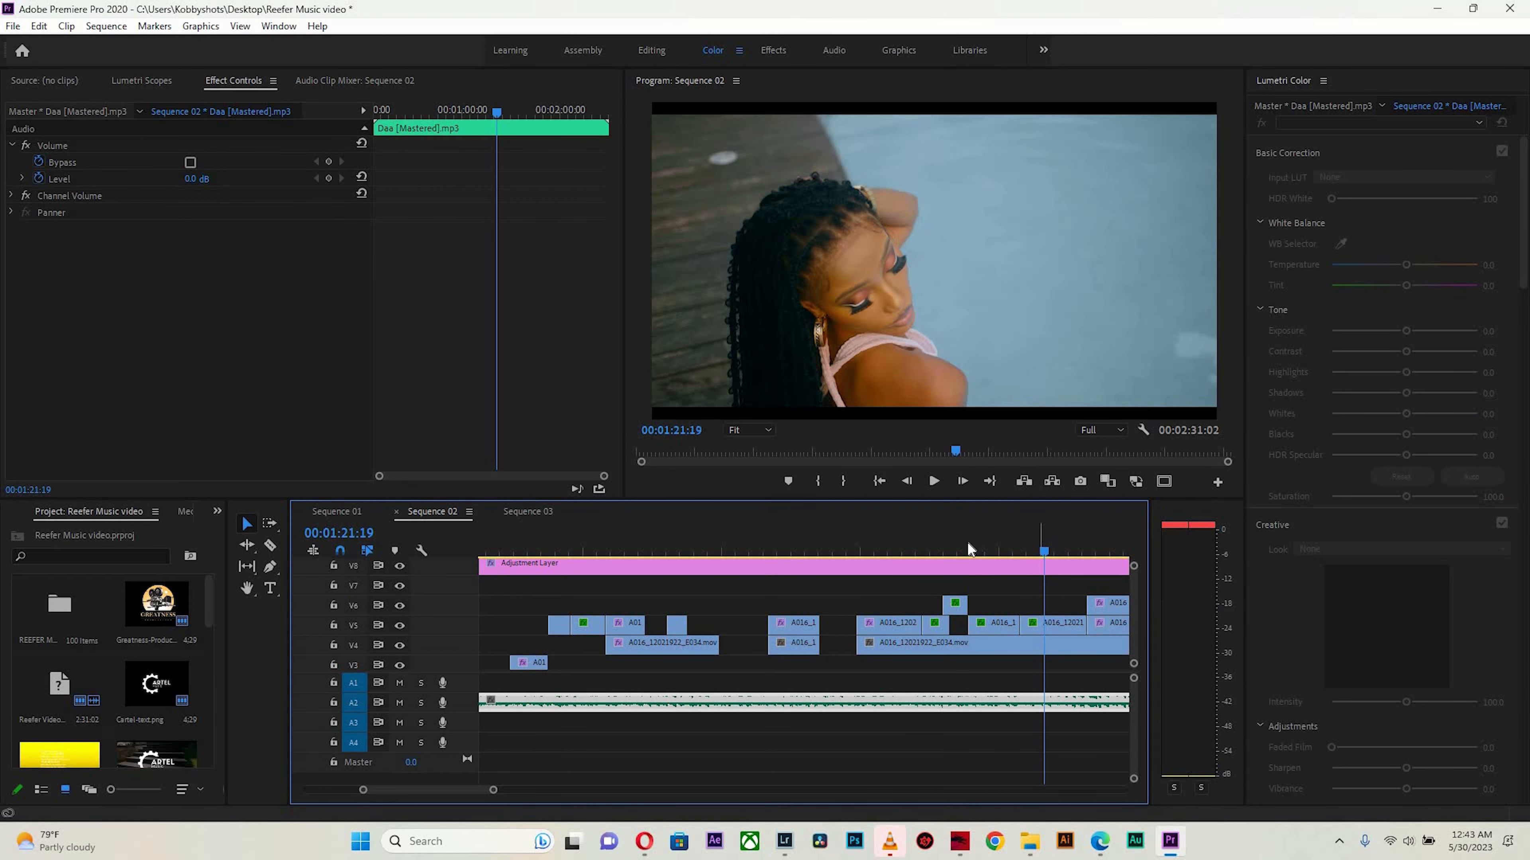
Compare the shots between about 00:01:21 and 00:01:29, from the pool close-up to the beige-jacket performance and the couple behind the plants.
key(minus)
key(minus)
drag(932, 550, 902, 532)
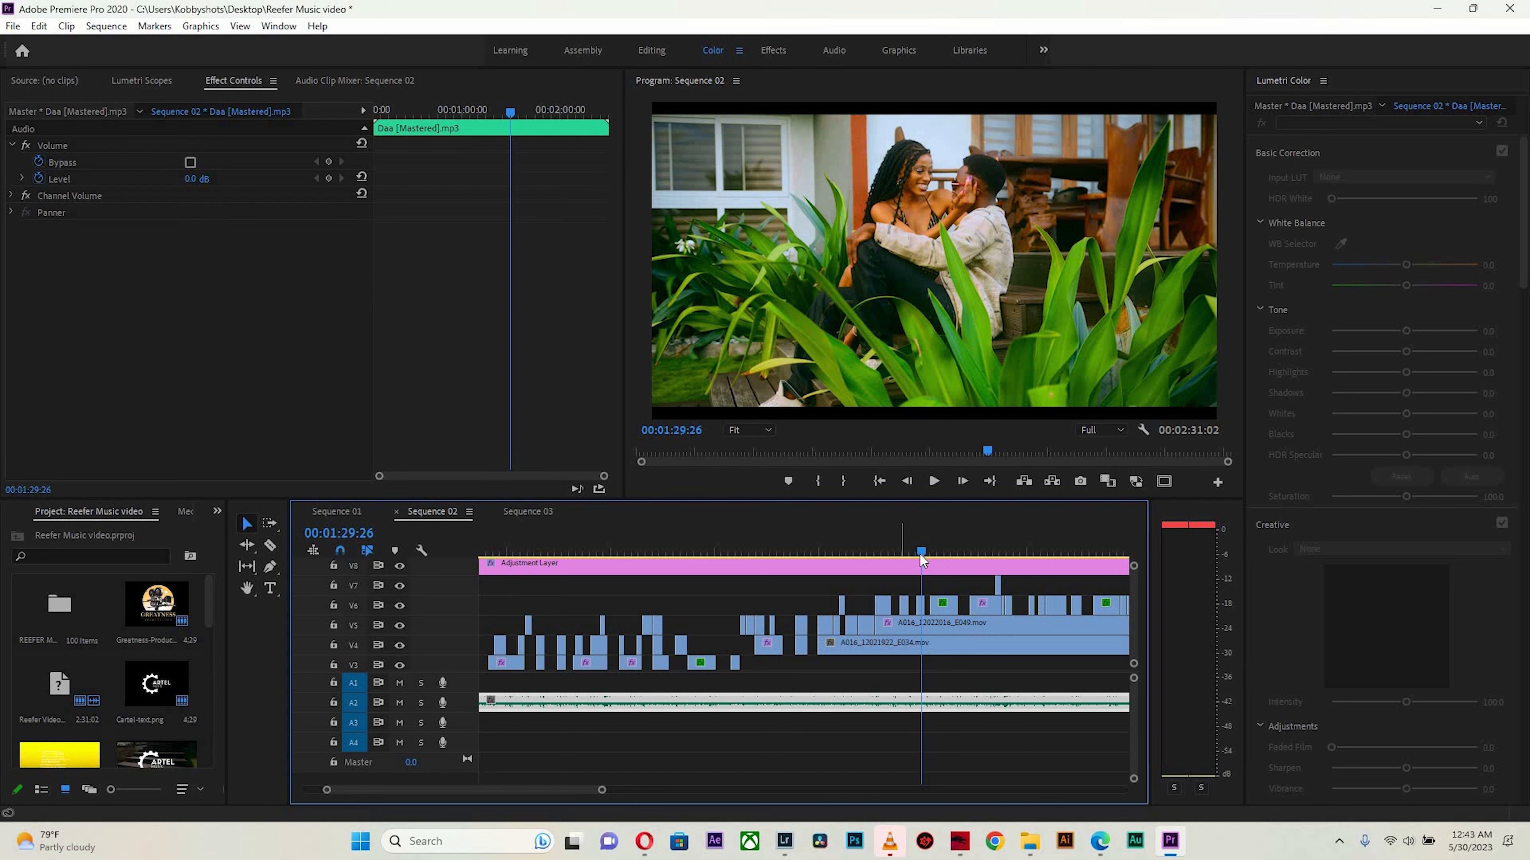
drag(907, 555, 910, 554)
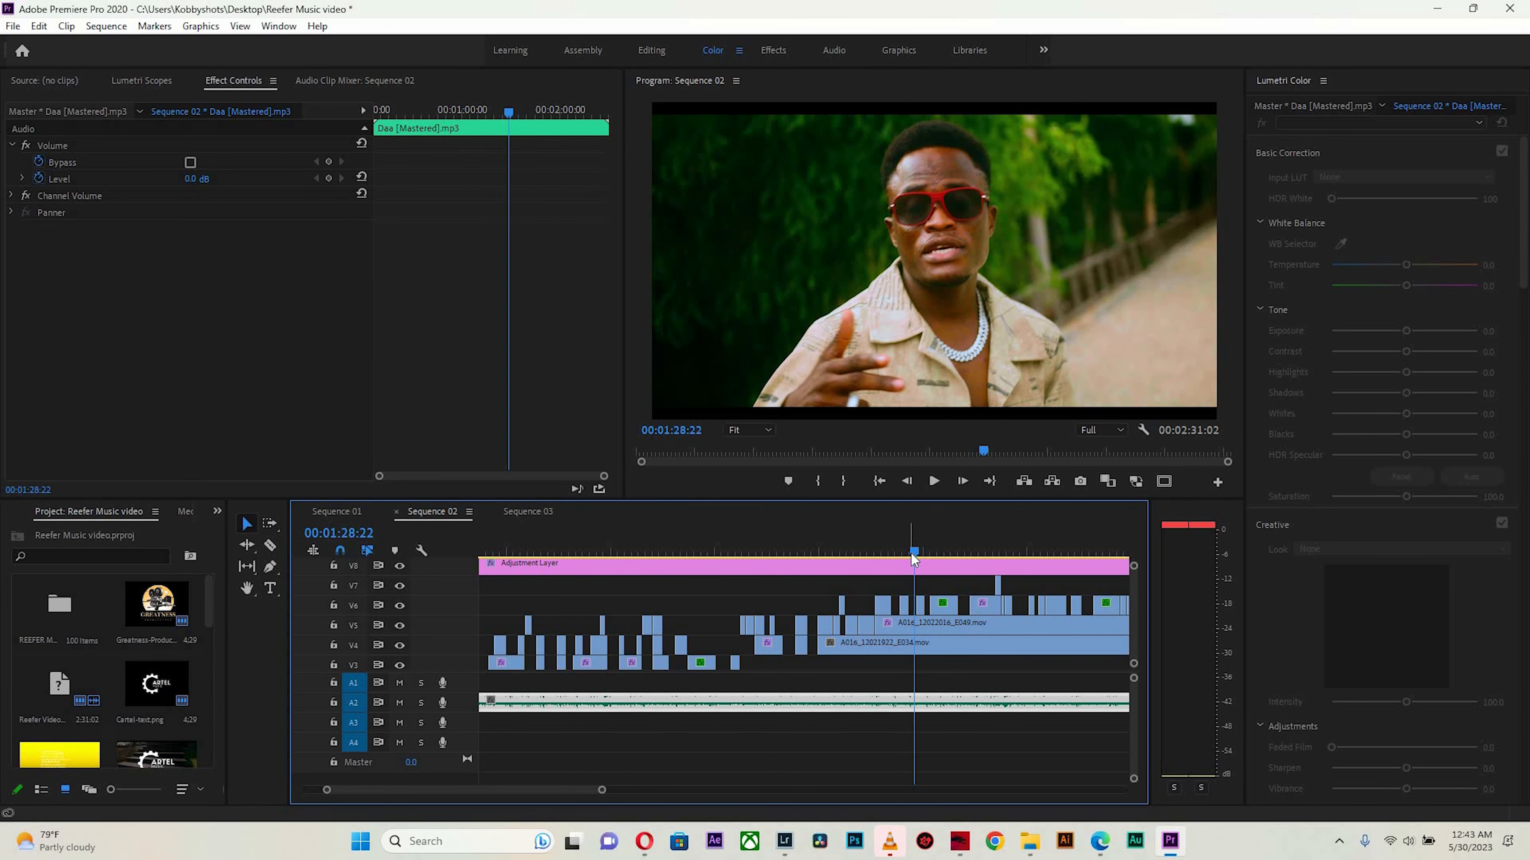
drag(901, 541, 864, 550)
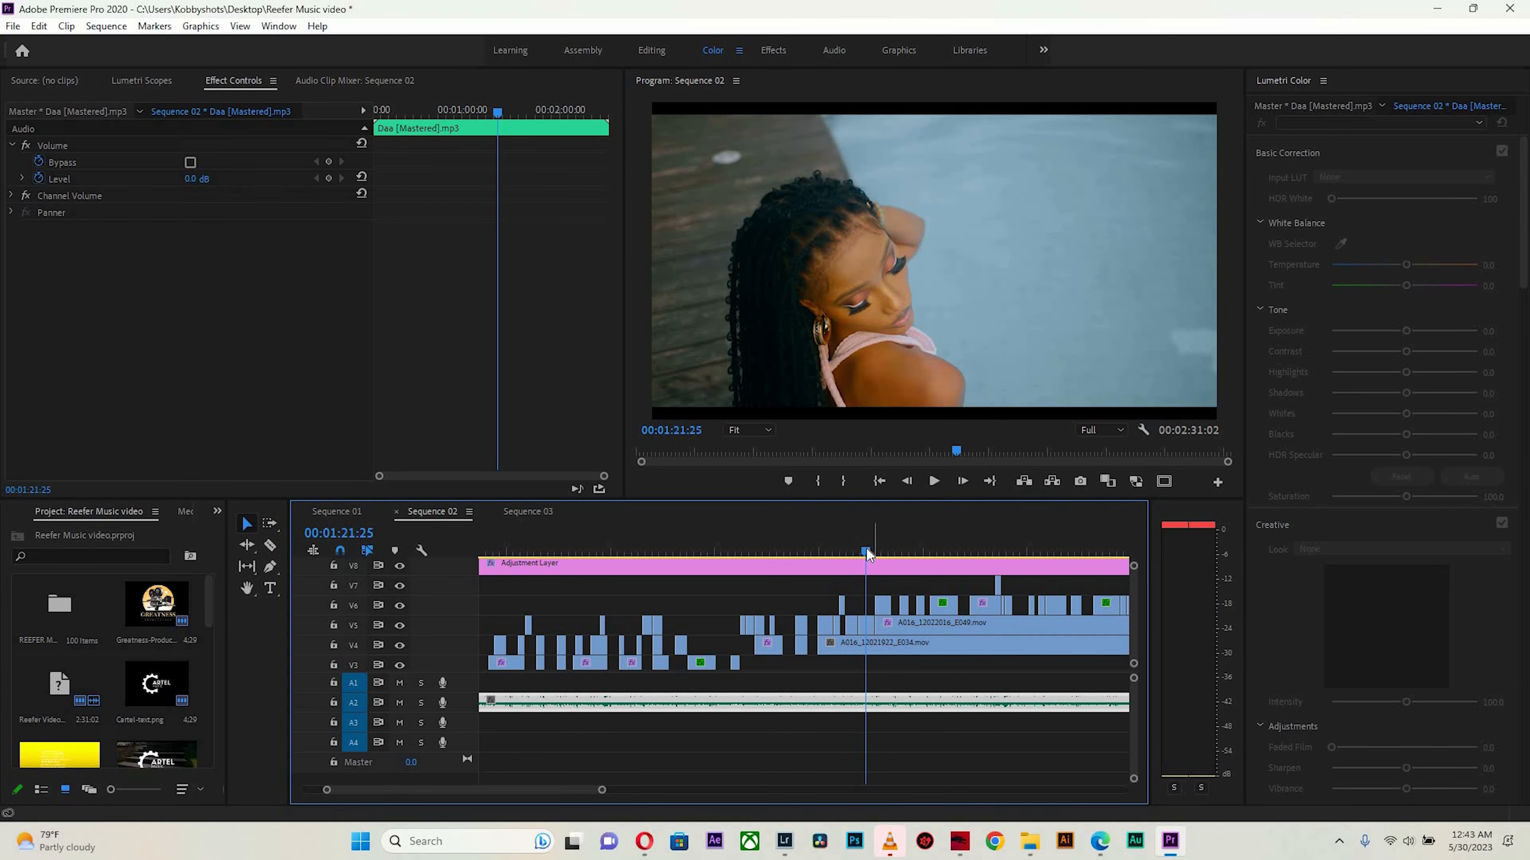
click(914, 549)
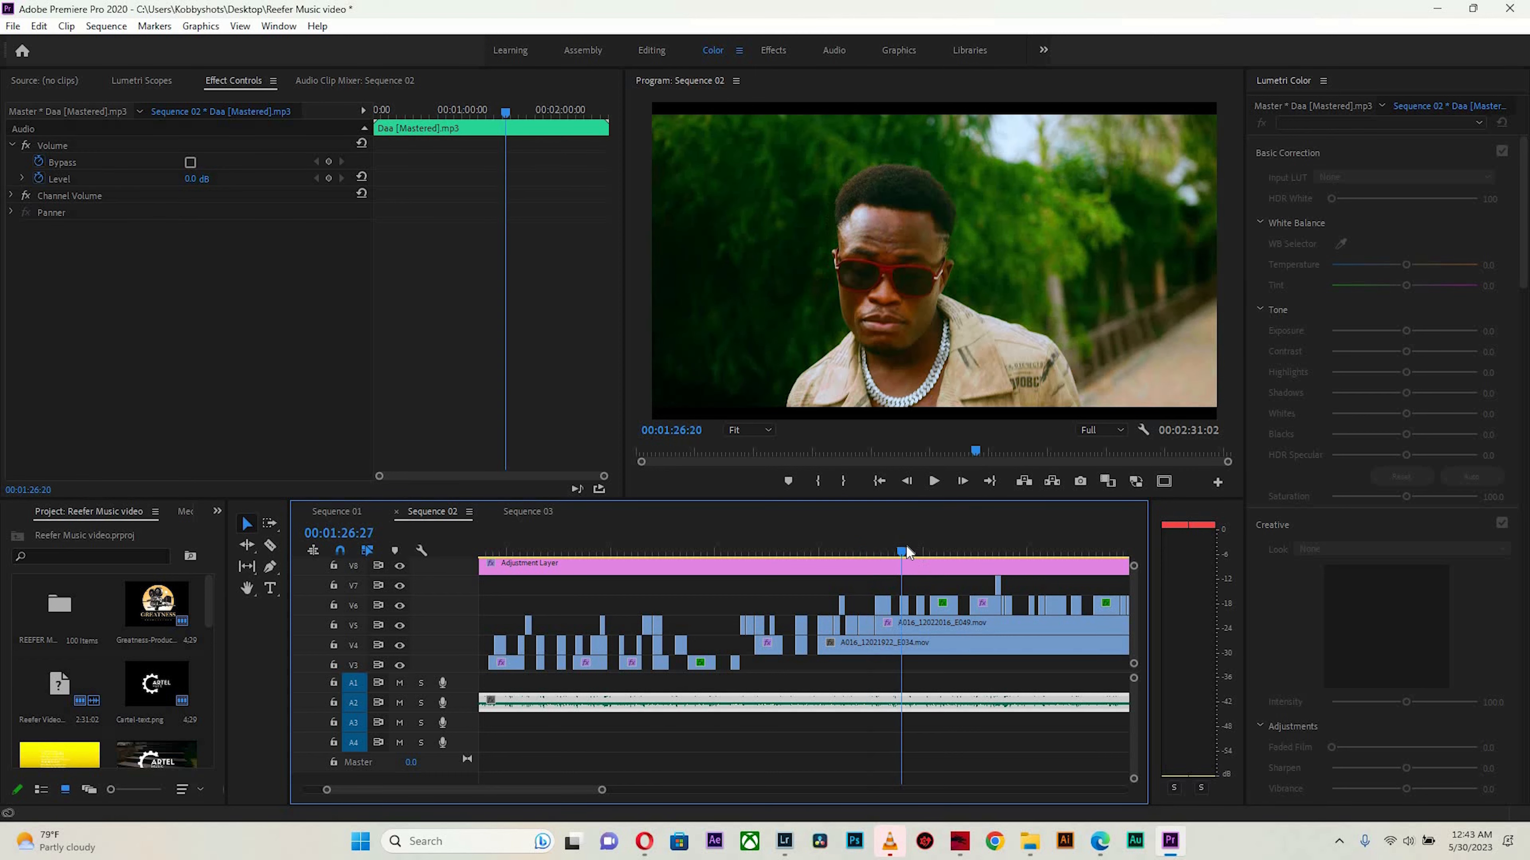
Review the red-shirt scenes at about 00:01:03, 00:00:43 and 00:00:53 against the beige-jacket scene at about 00:01:45.
drag(813, 546, 742, 545)
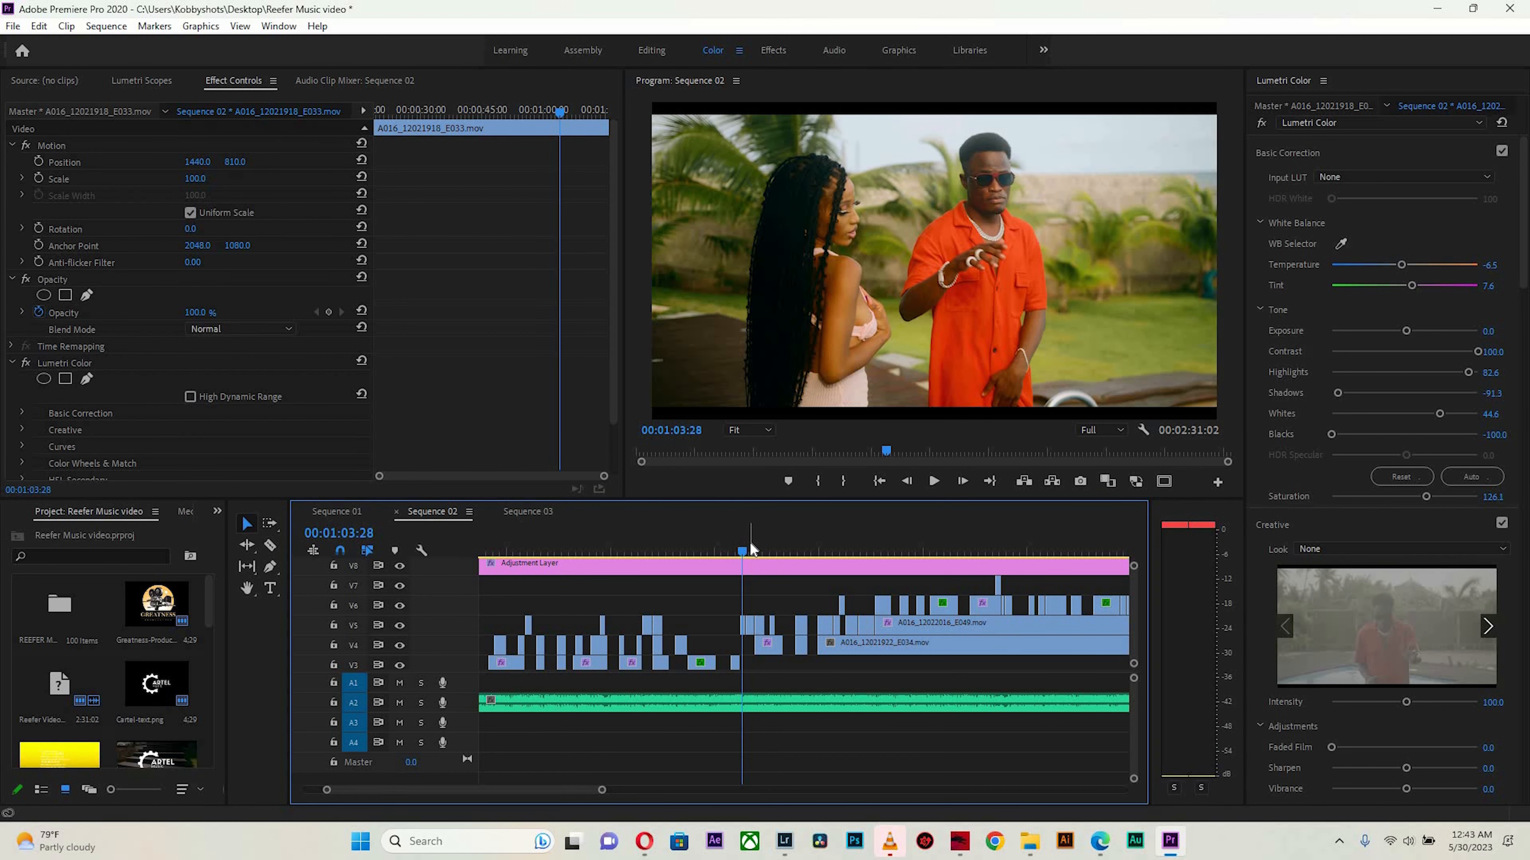
drag(750, 544, 597, 535)
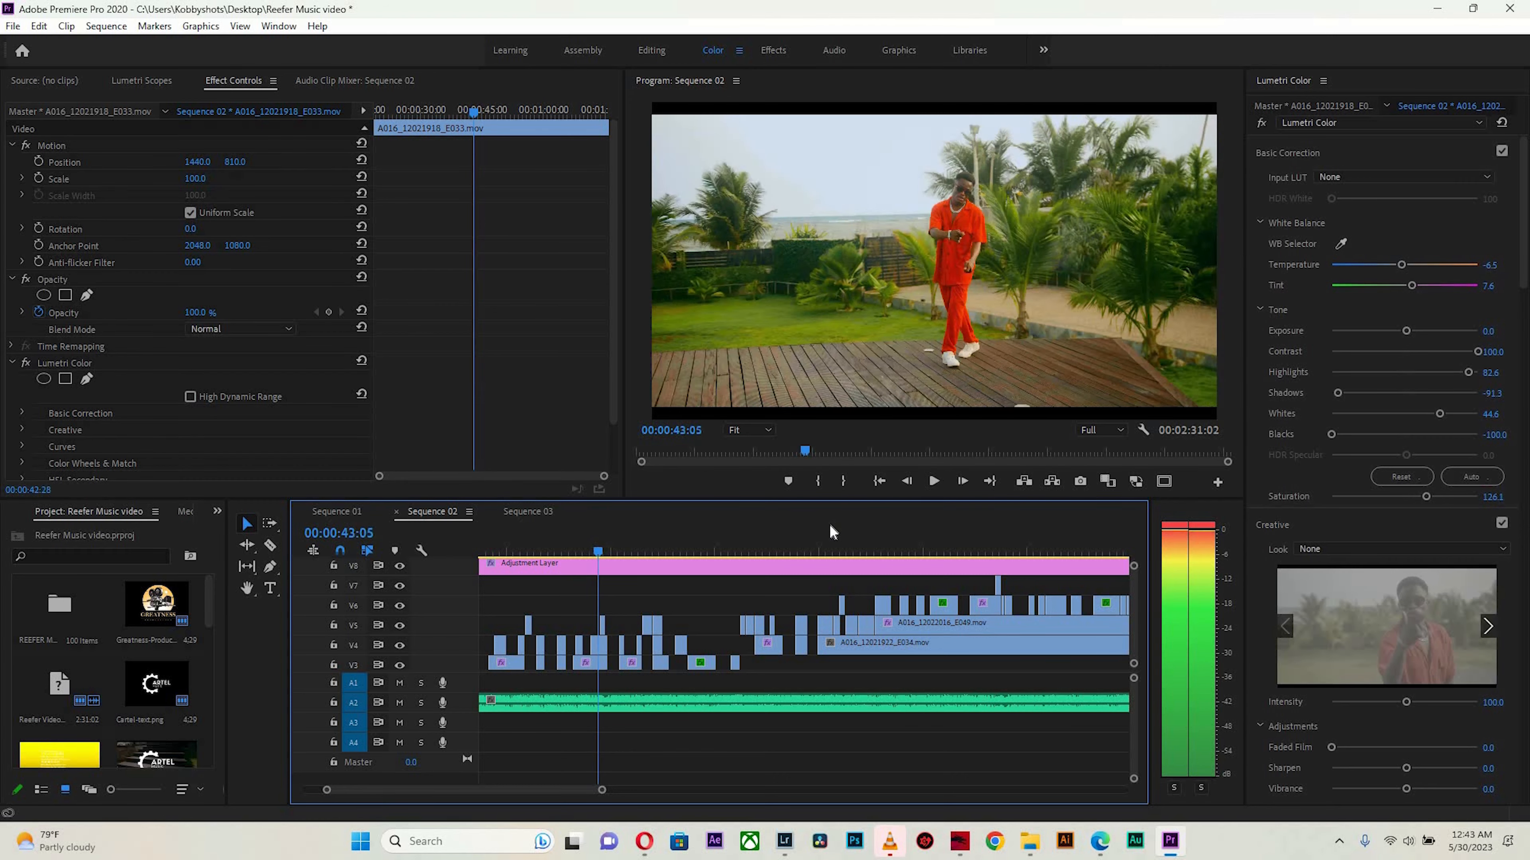
drag(831, 531, 1030, 537)
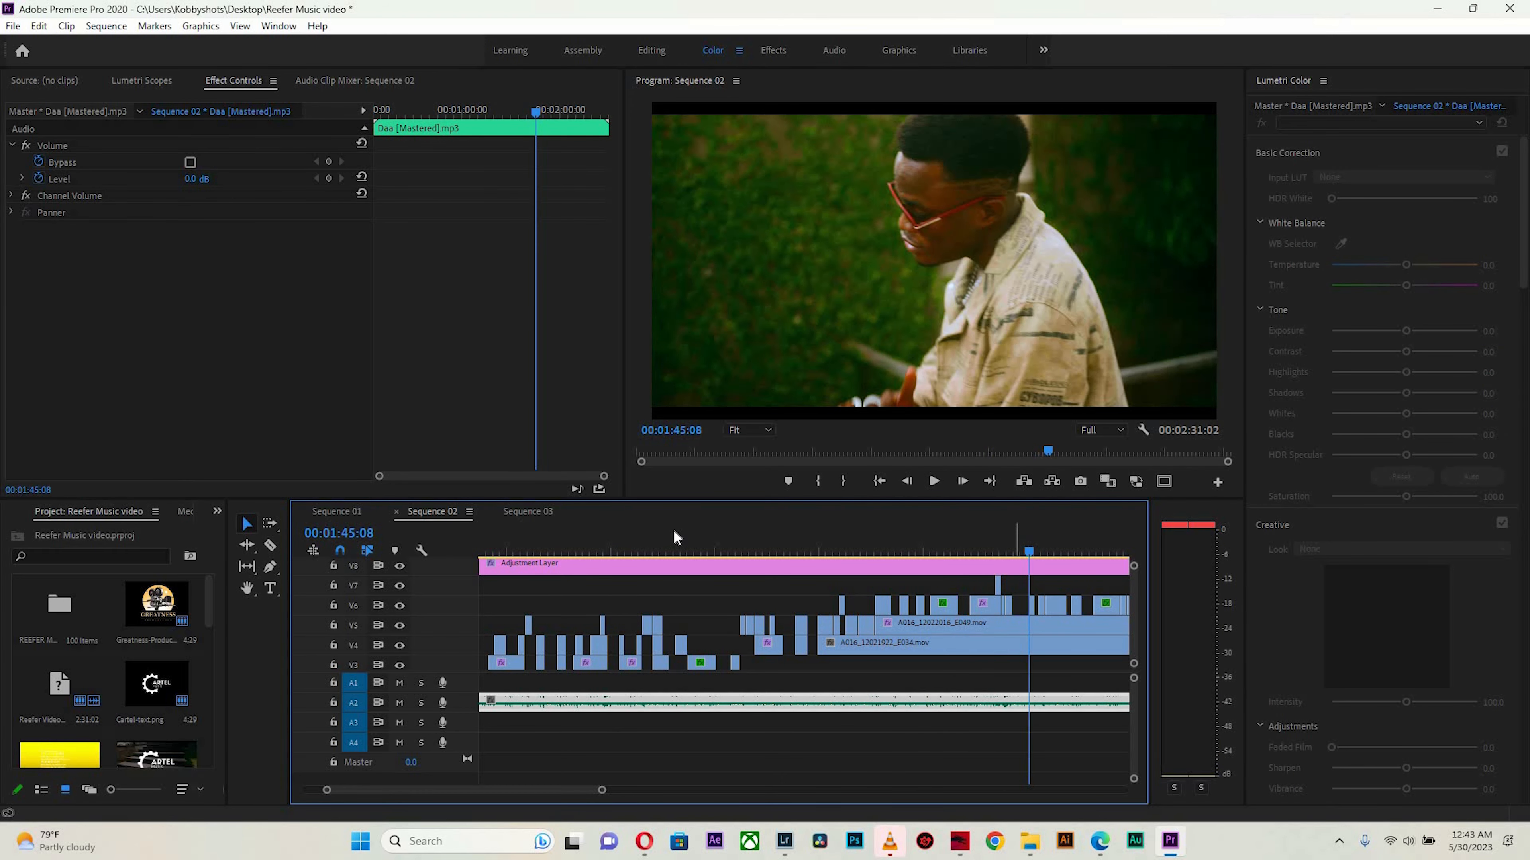
drag(674, 534, 668, 534)
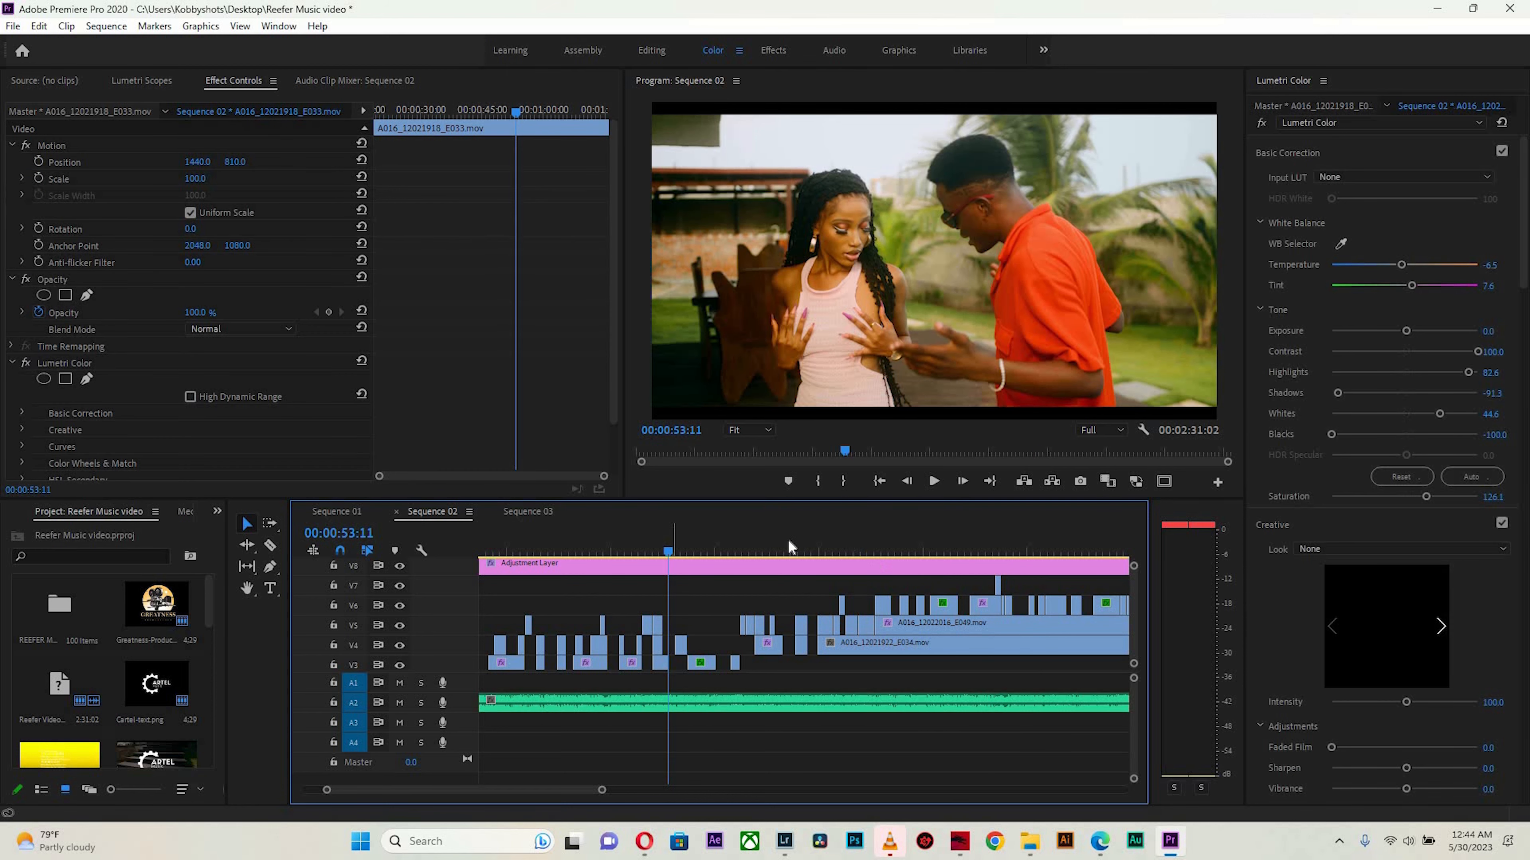
Show the whole sequence in the timeline and view the beige-jacket performance at about 00:02:08:03.
key(minus)
key(minus)
click(703, 534)
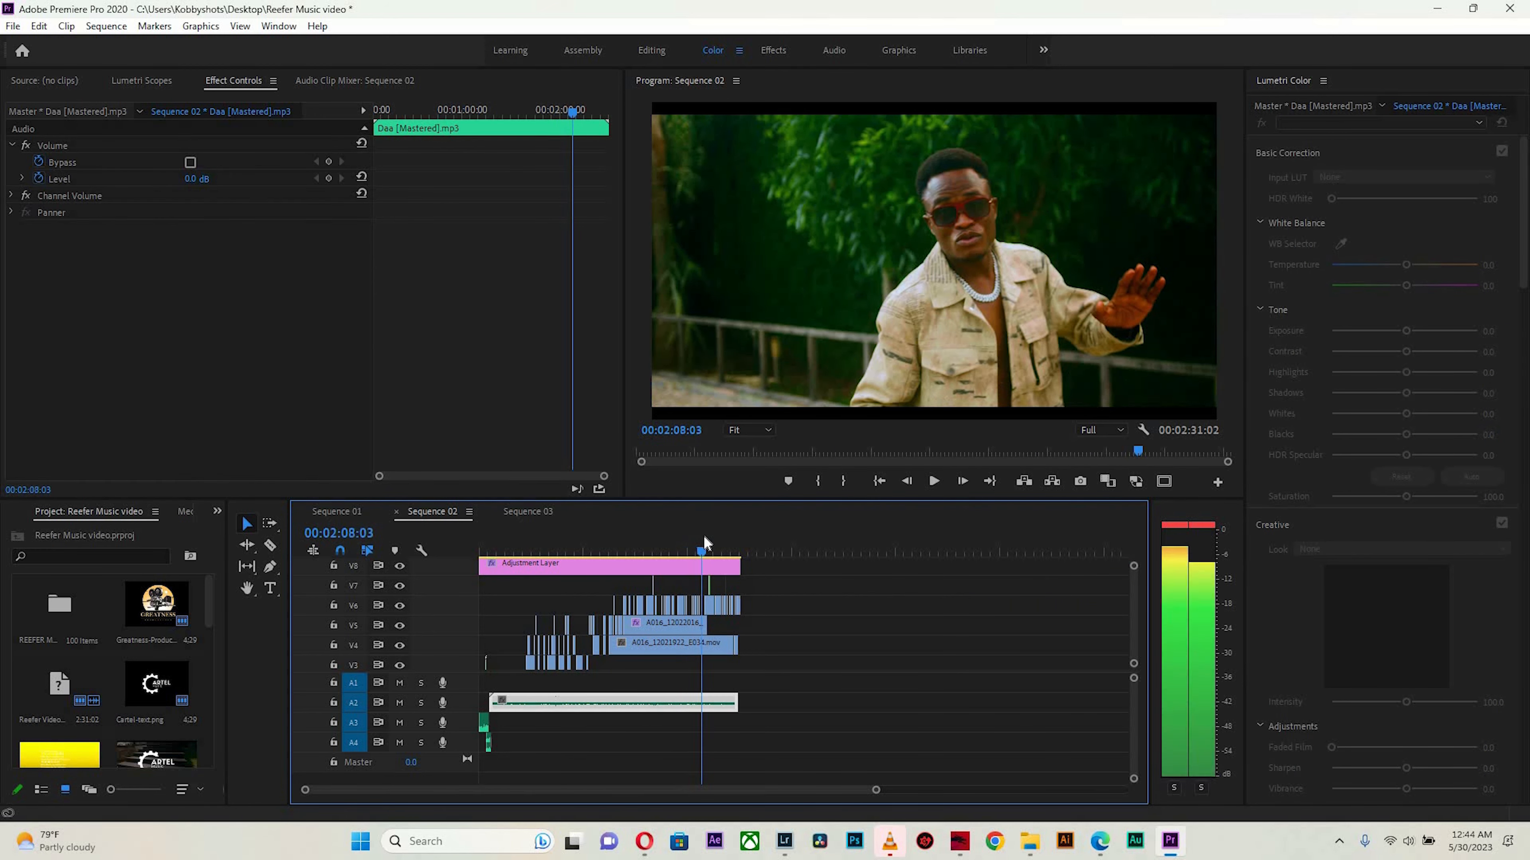